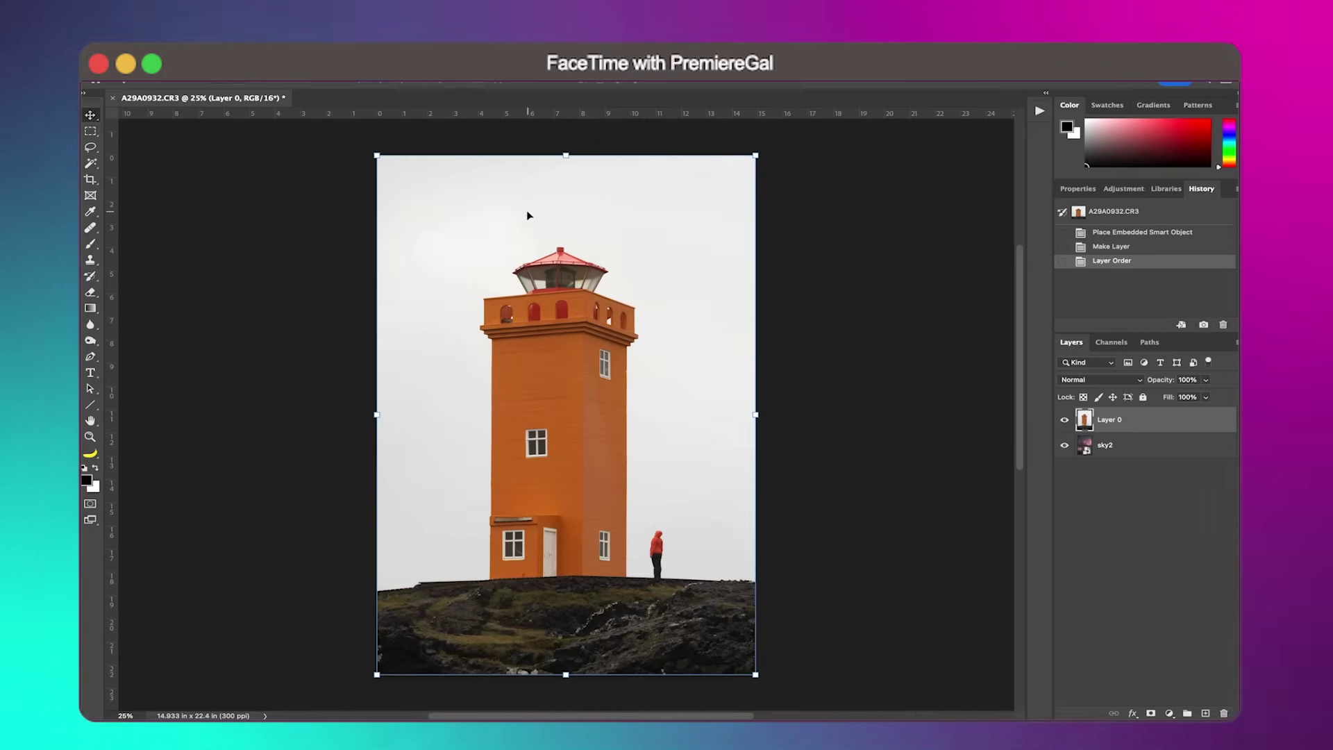
Try erasing the grey sky with an enlarged eraser, then undo the stroke.
click(93, 293)
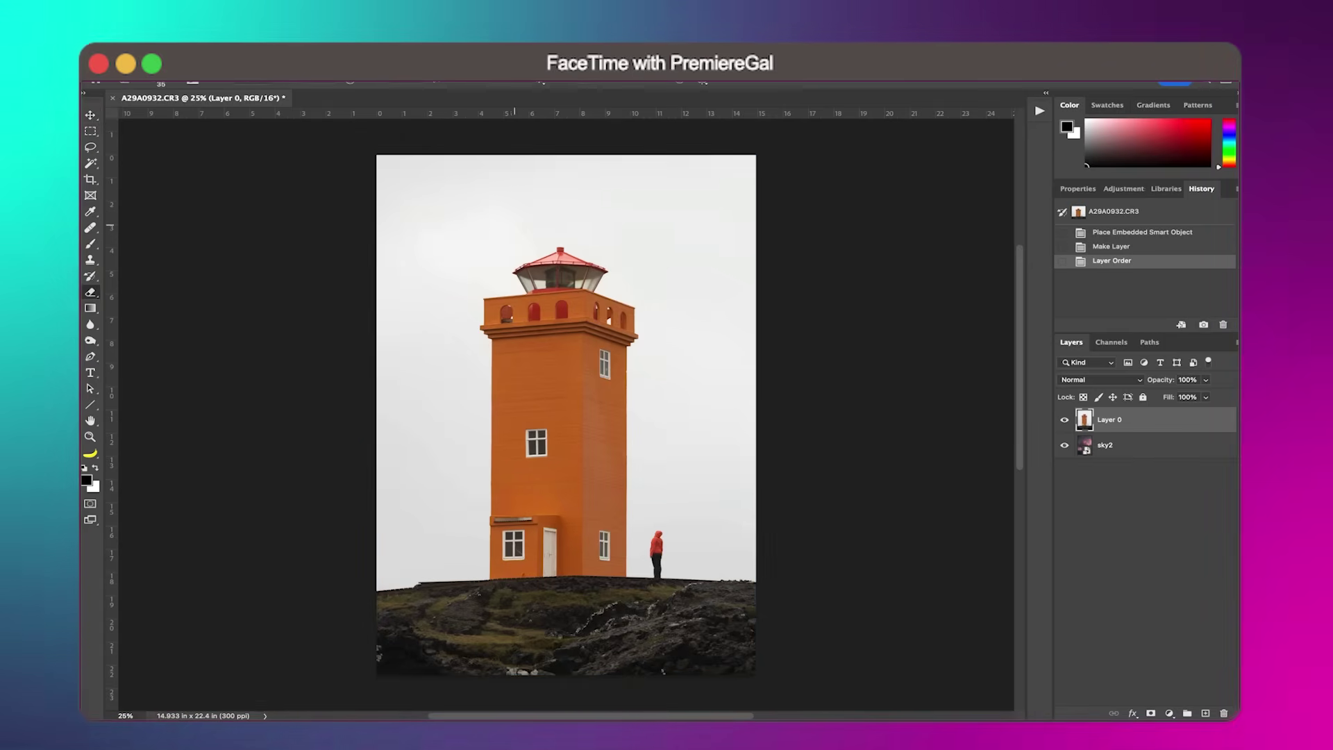
key(bracketright)
key(bracketright)
key(bracketright)
key(bracketright)
key(bracketright)
key(bracketright)
key(bracketright)
key(bracketright)
key(bracketright)
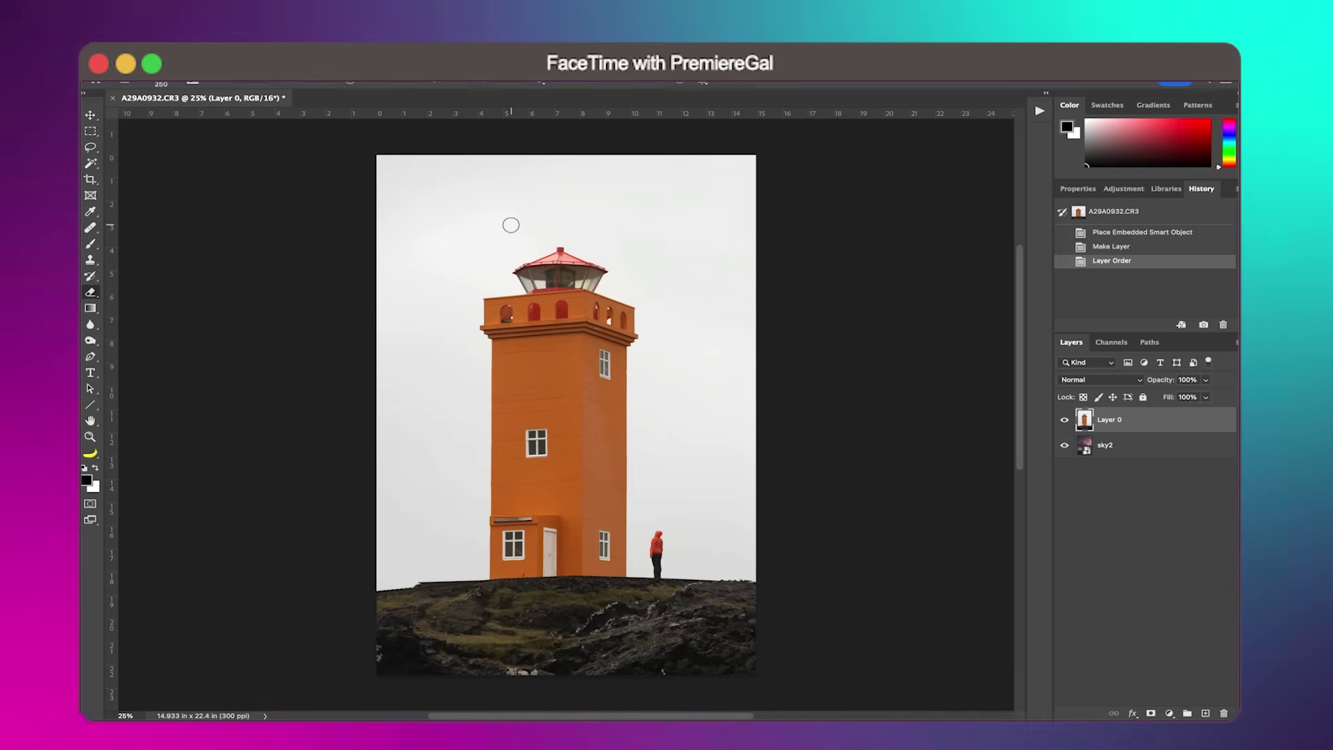
mouse_move(518, 224)
mouse_down()
mouse_move(442, 275)
mouse_move(431, 389)
mouse_move(381, 226)
mouse_move(604, 174)
mouse_move(711, 287)
mouse_move(733, 266)
mouse_up()
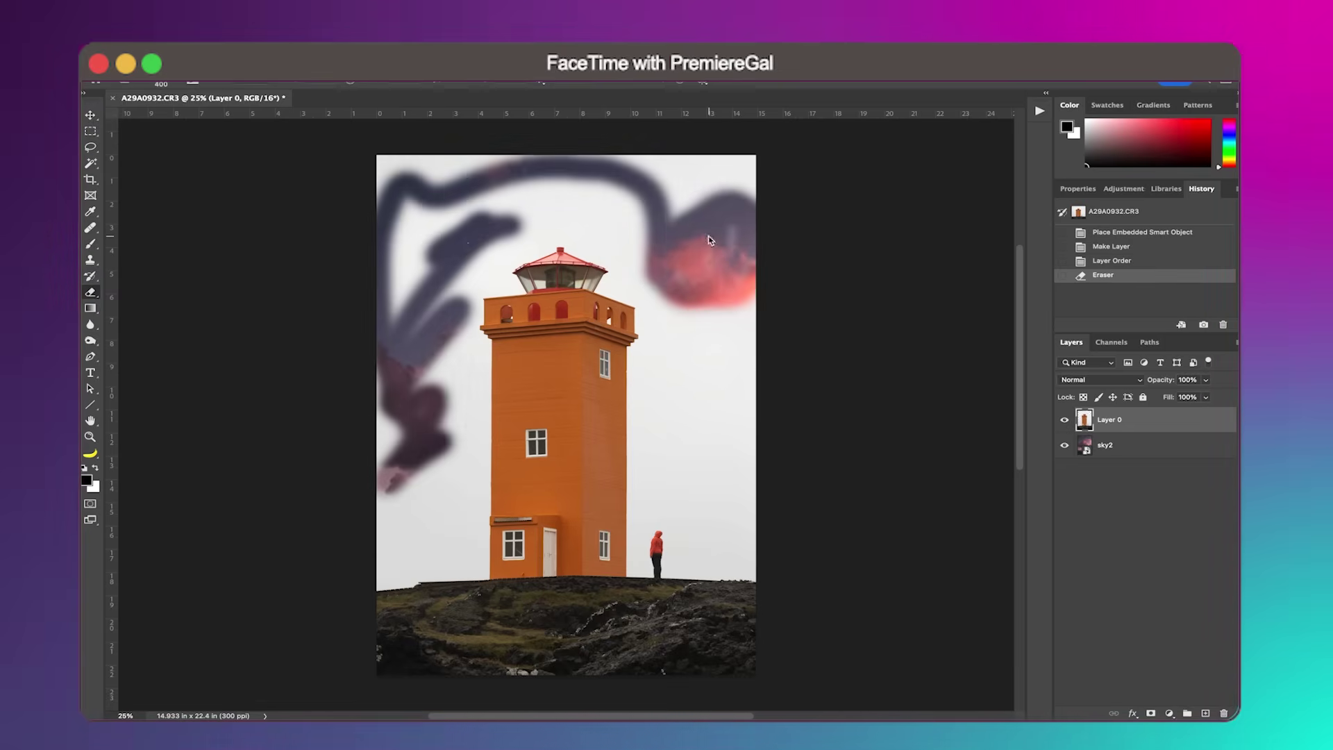
key(super+z)
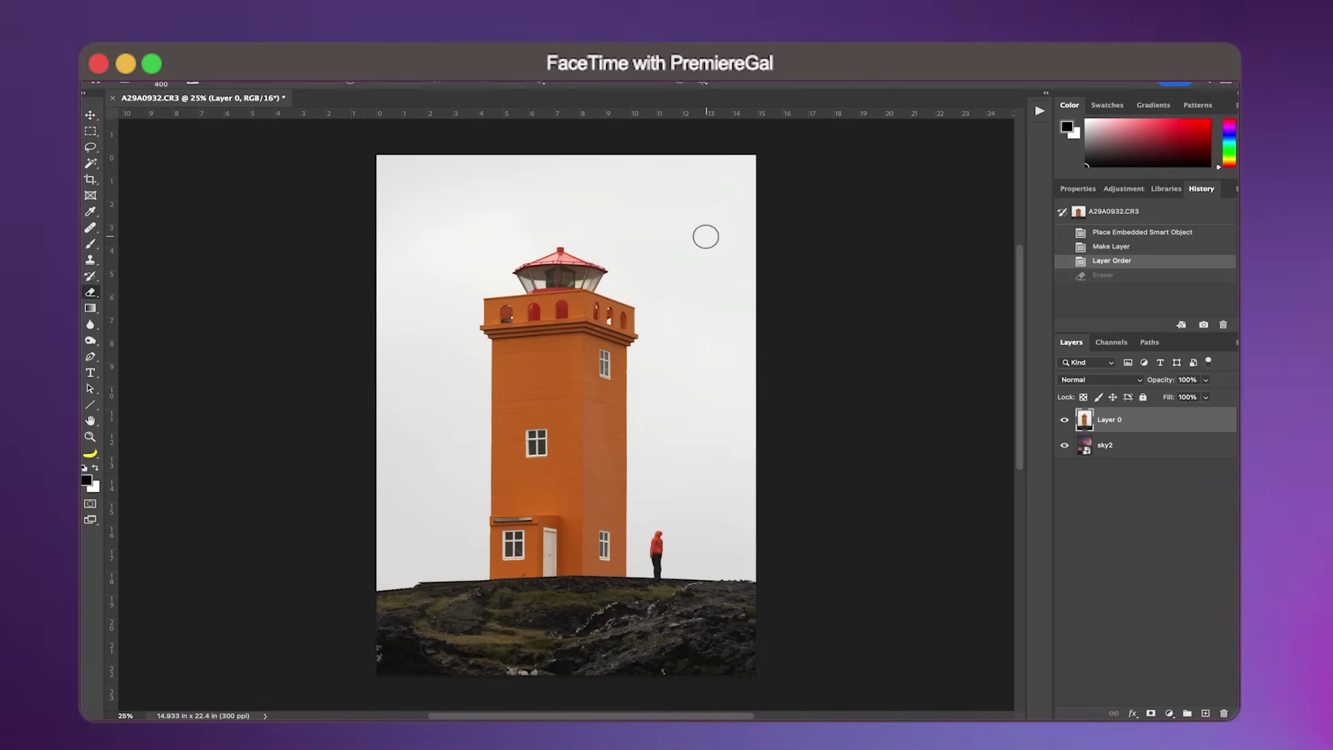
Mask Layer 0 with Select Subject to reveal the sunset clouds, then ready a black brush.
click(351, 70)
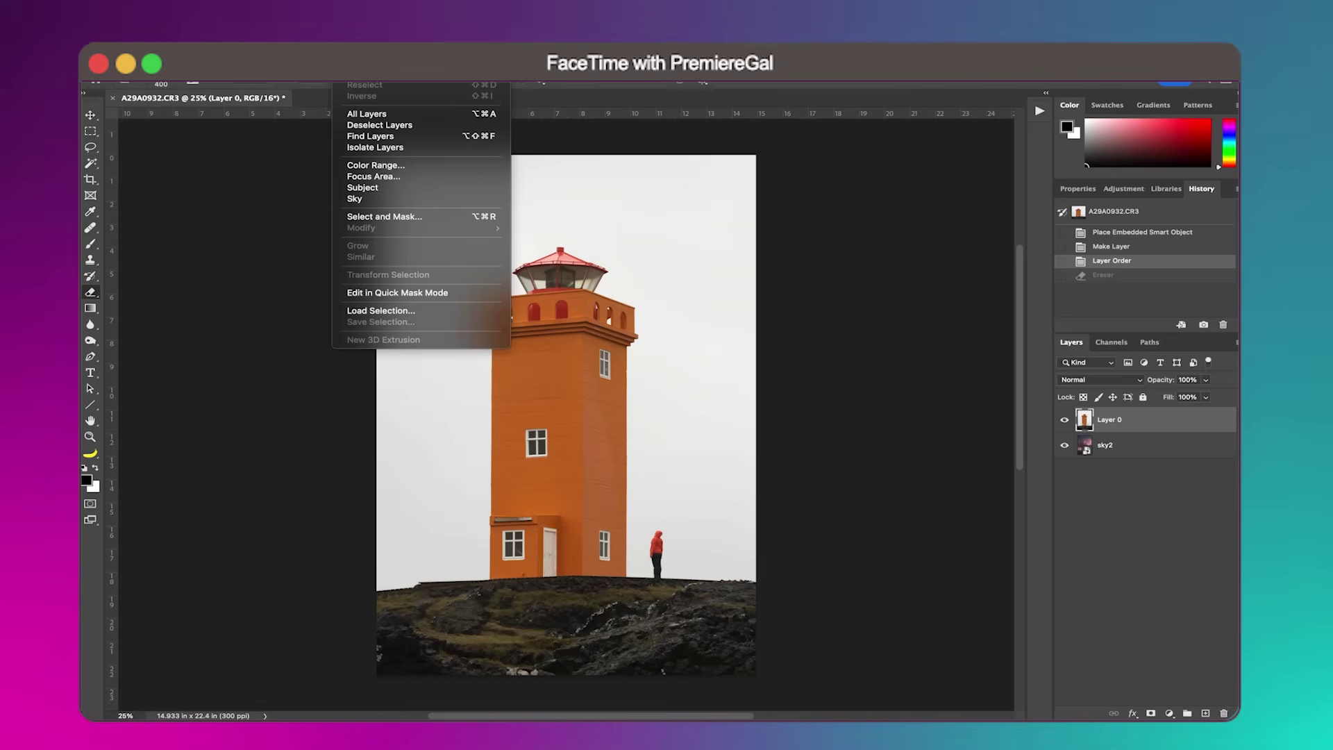
click(362, 188)
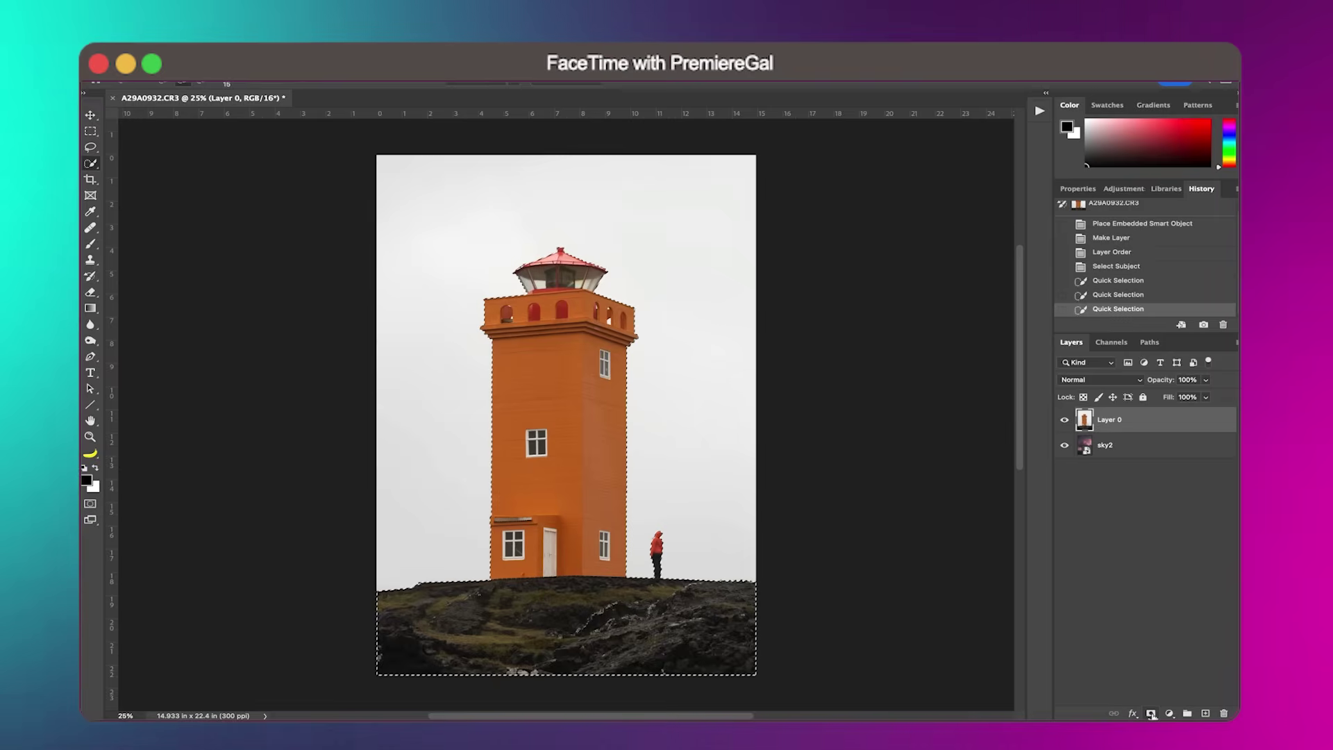
click(1022, 707)
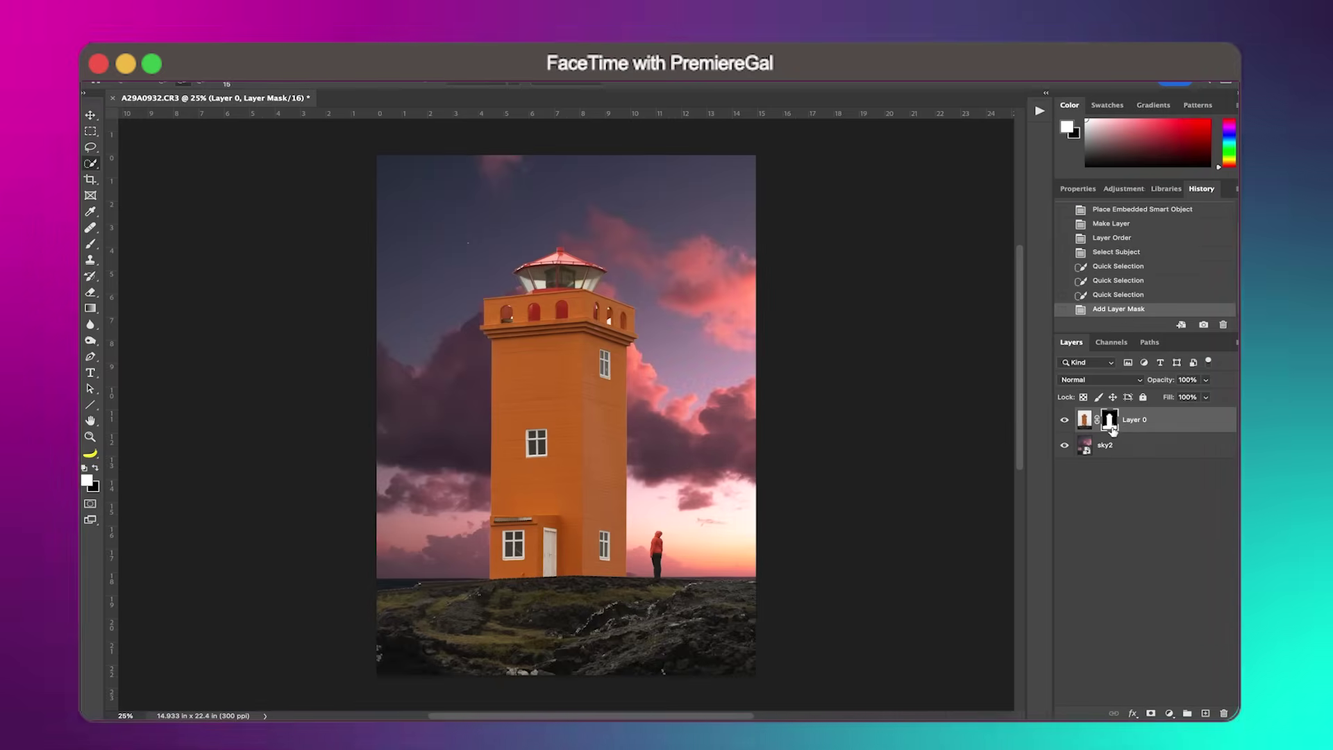
click(91, 244)
key(x)
key(ctrl+plus)
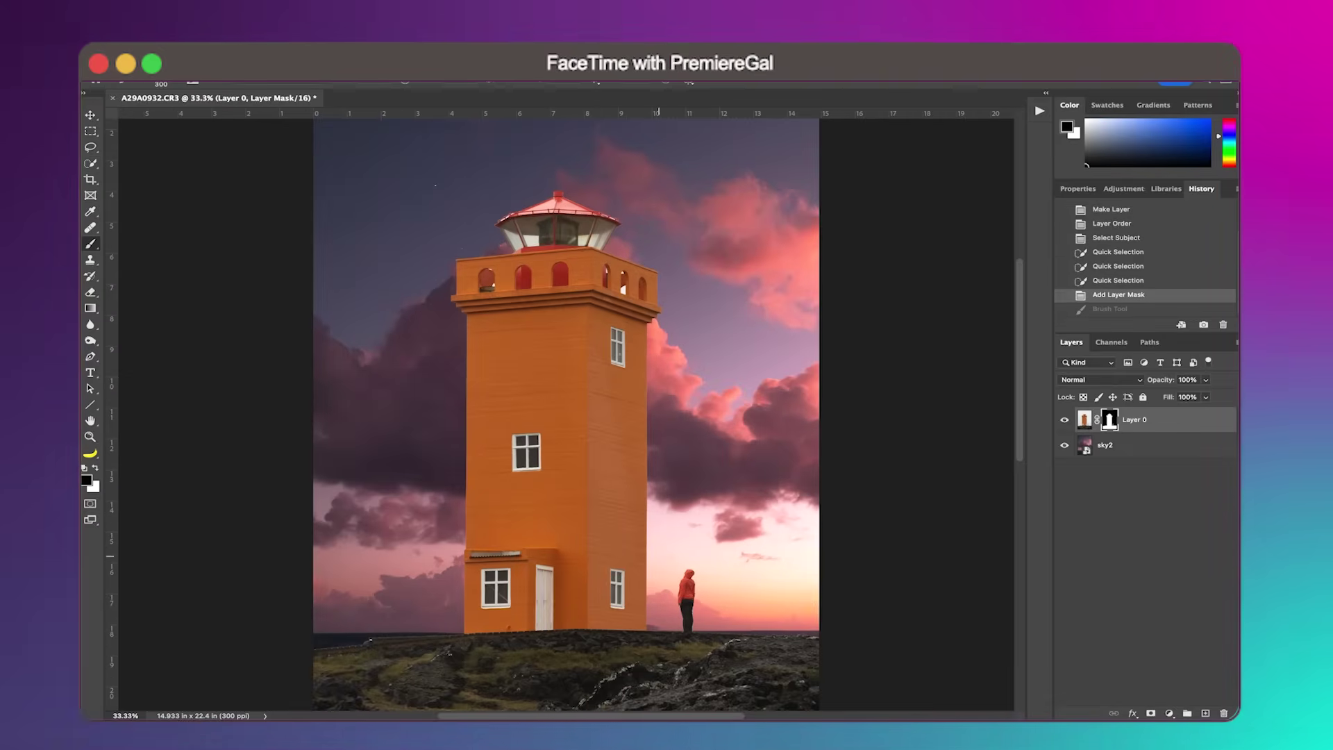
Paint black on the mask over the standing figure, then white to restore the red-jacketed person.
drag(683, 606, 686, 615)
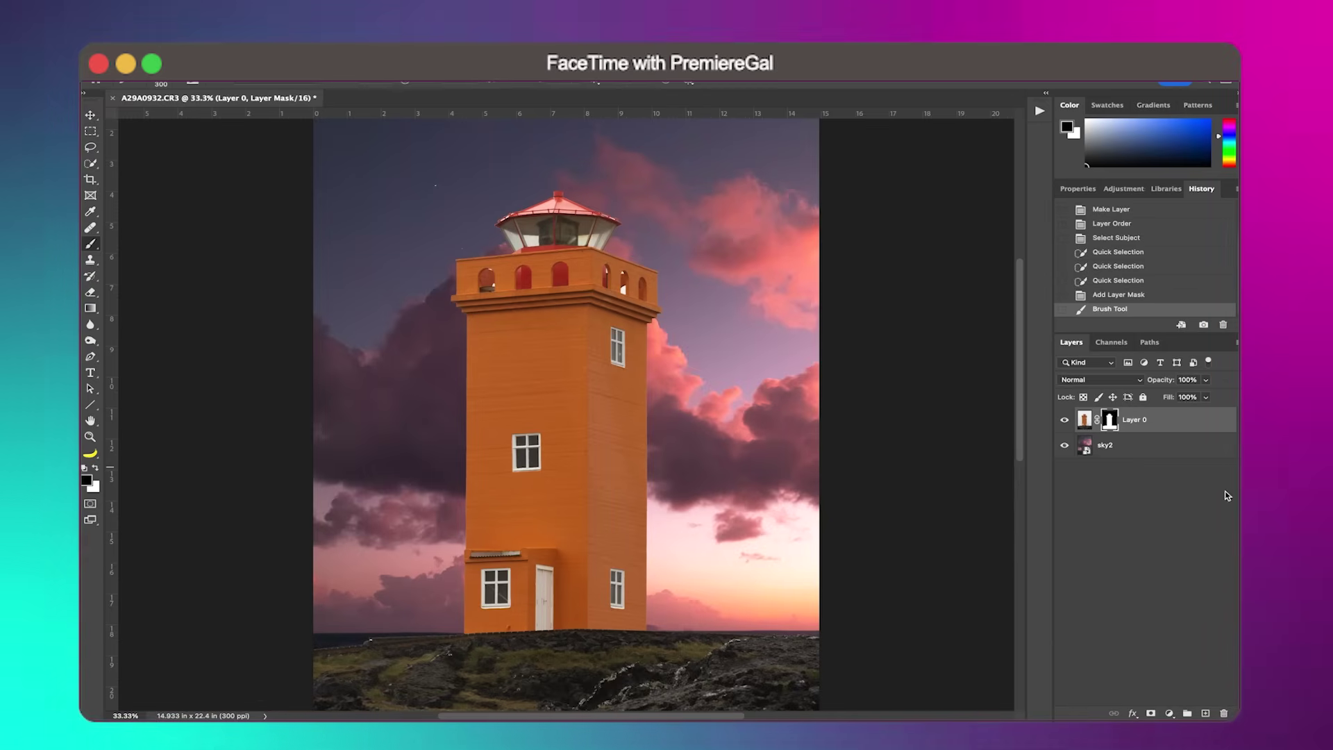
key(x)
drag(688, 628, 690, 551)
key(bracketright)
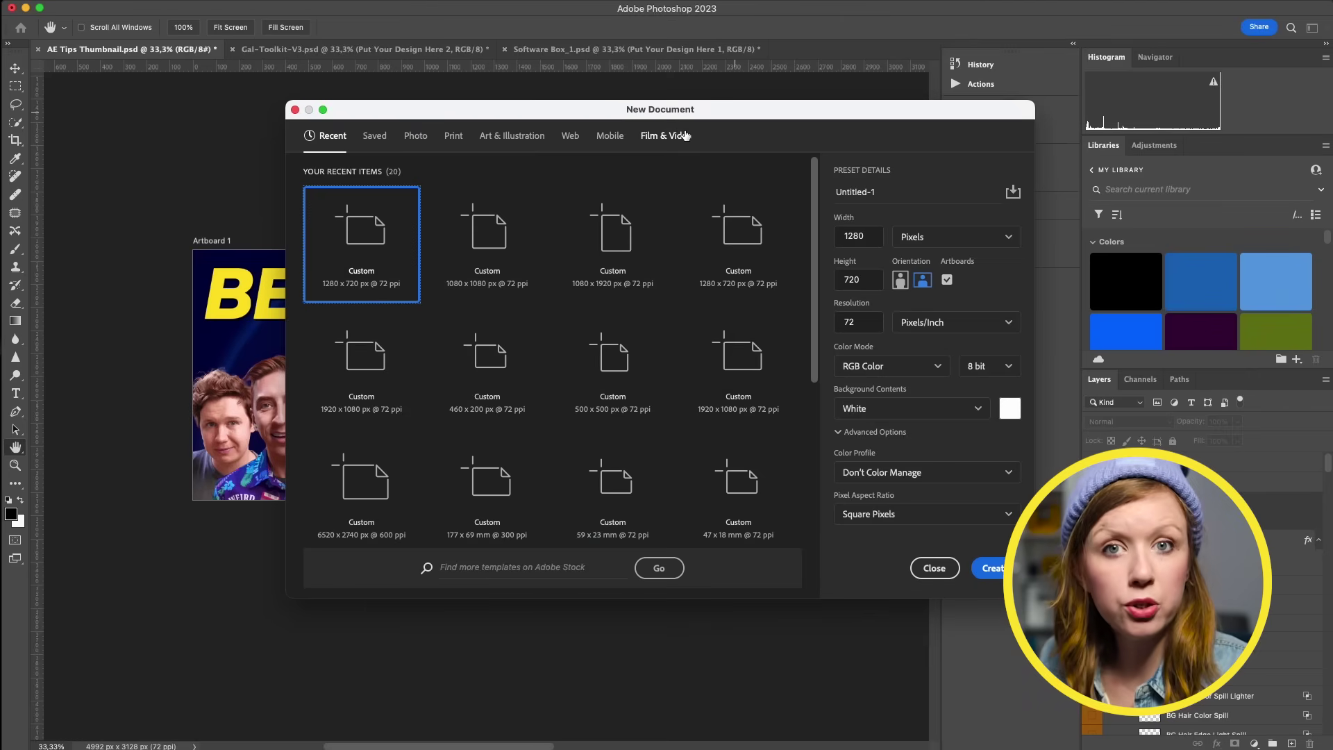
Create a 1280×720 HDV/HDTV 720p Film & Video document with Artboards enabled.
click(650, 133)
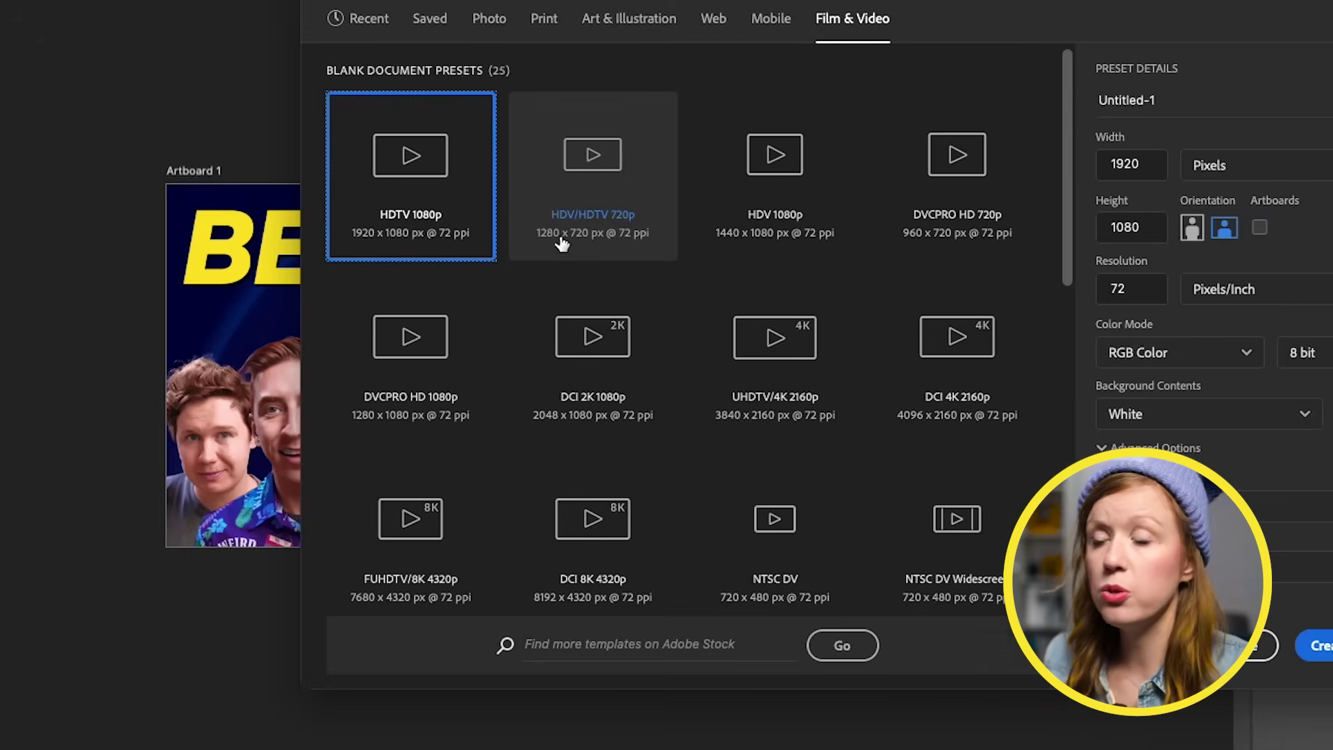
click(561, 245)
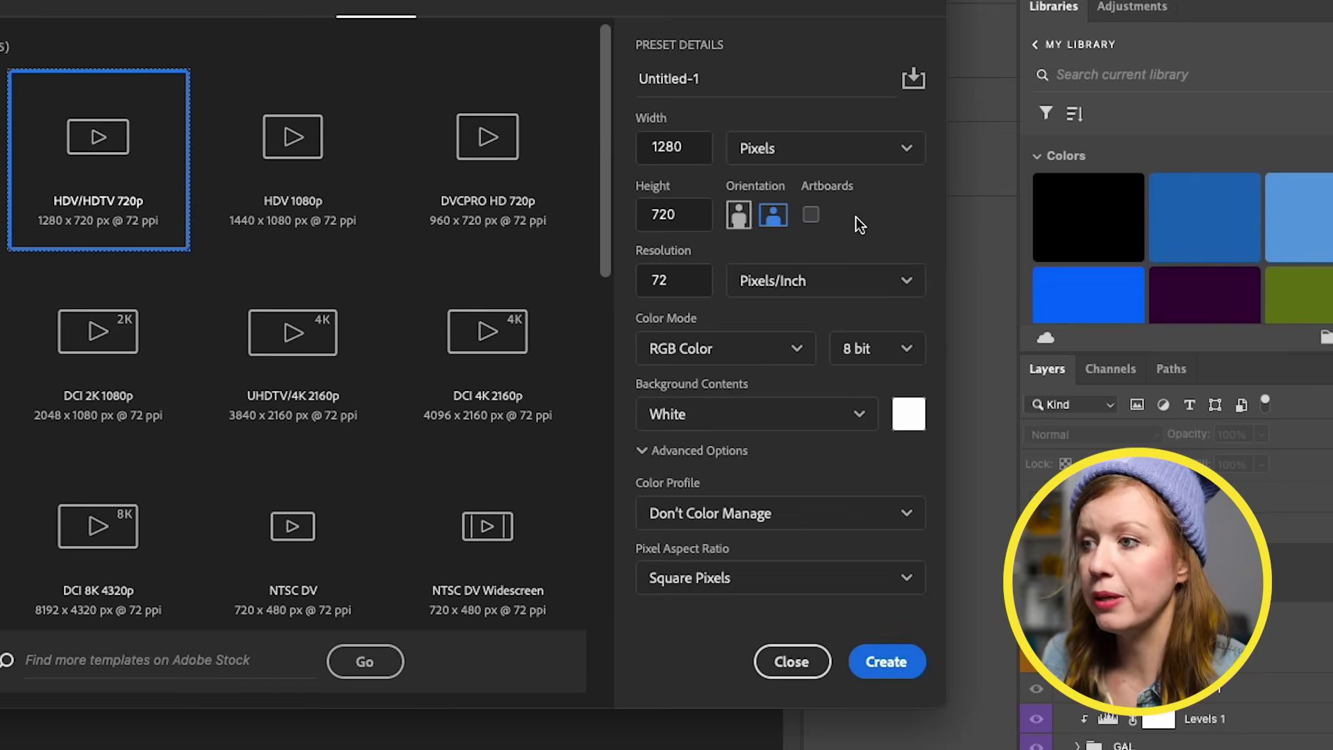
click(811, 215)
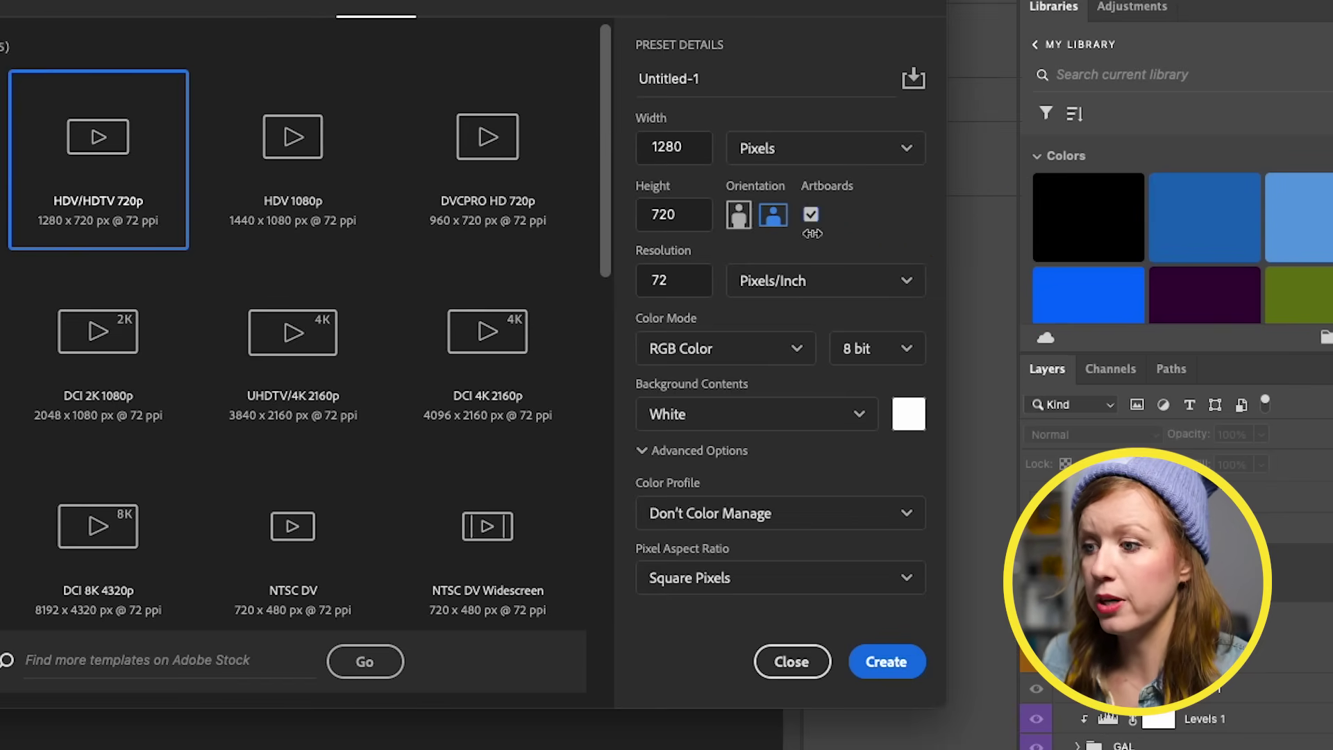
click(899, 670)
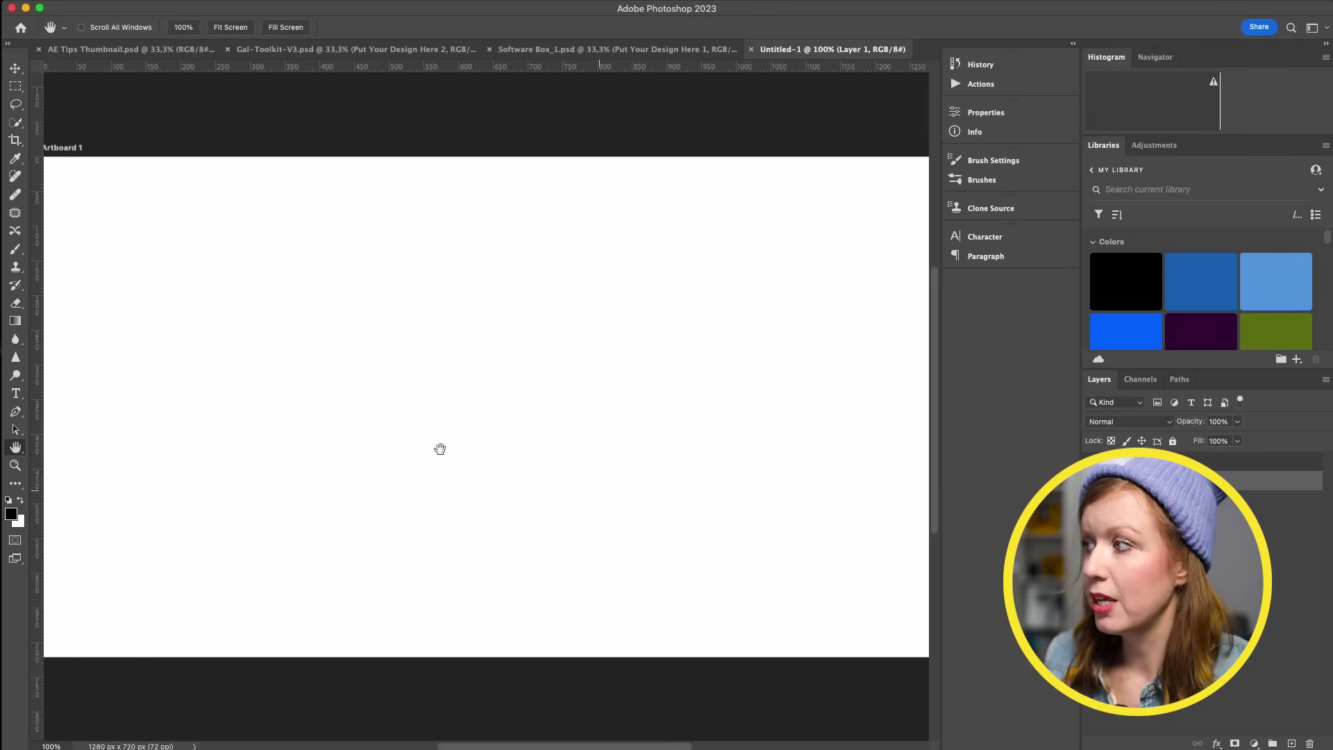
Add Artboard 2 above Artboard 1 and Artboard 3 right of Artboard 2, then frame them all.
key(super+minus)
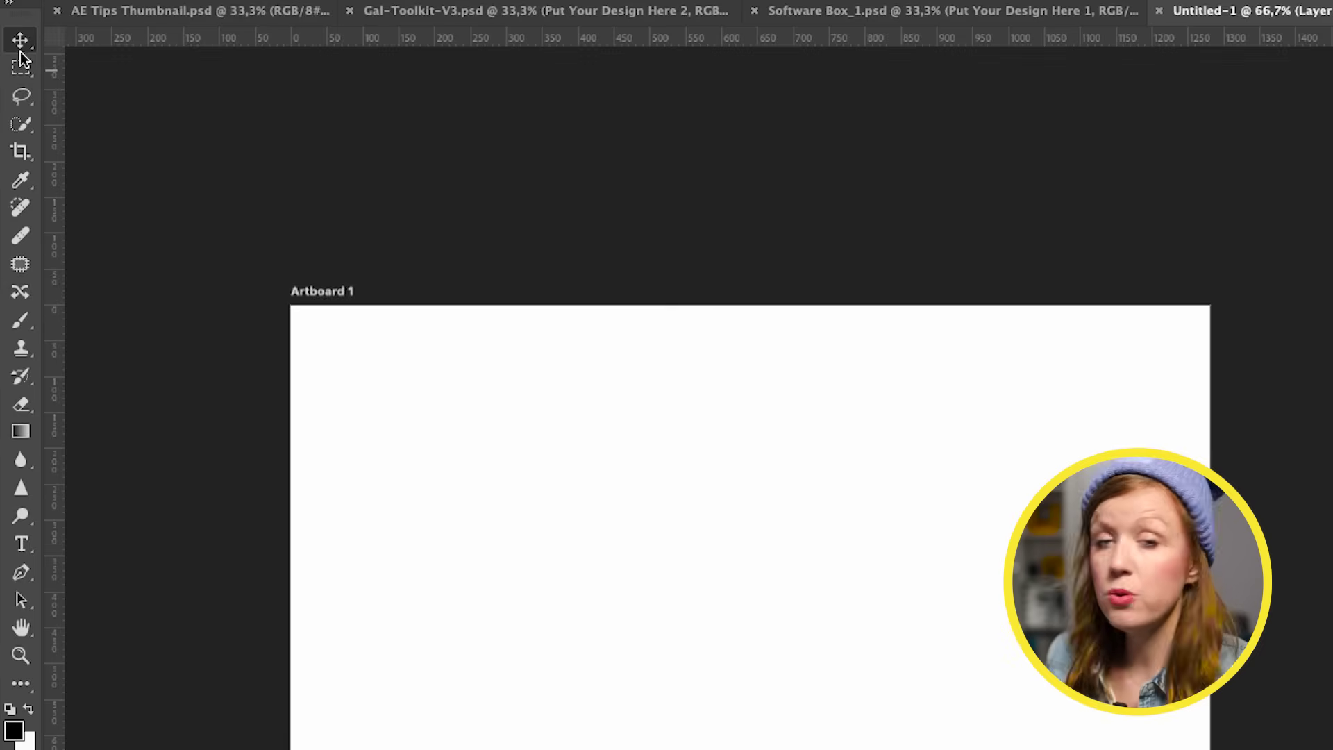
click(14, 68)
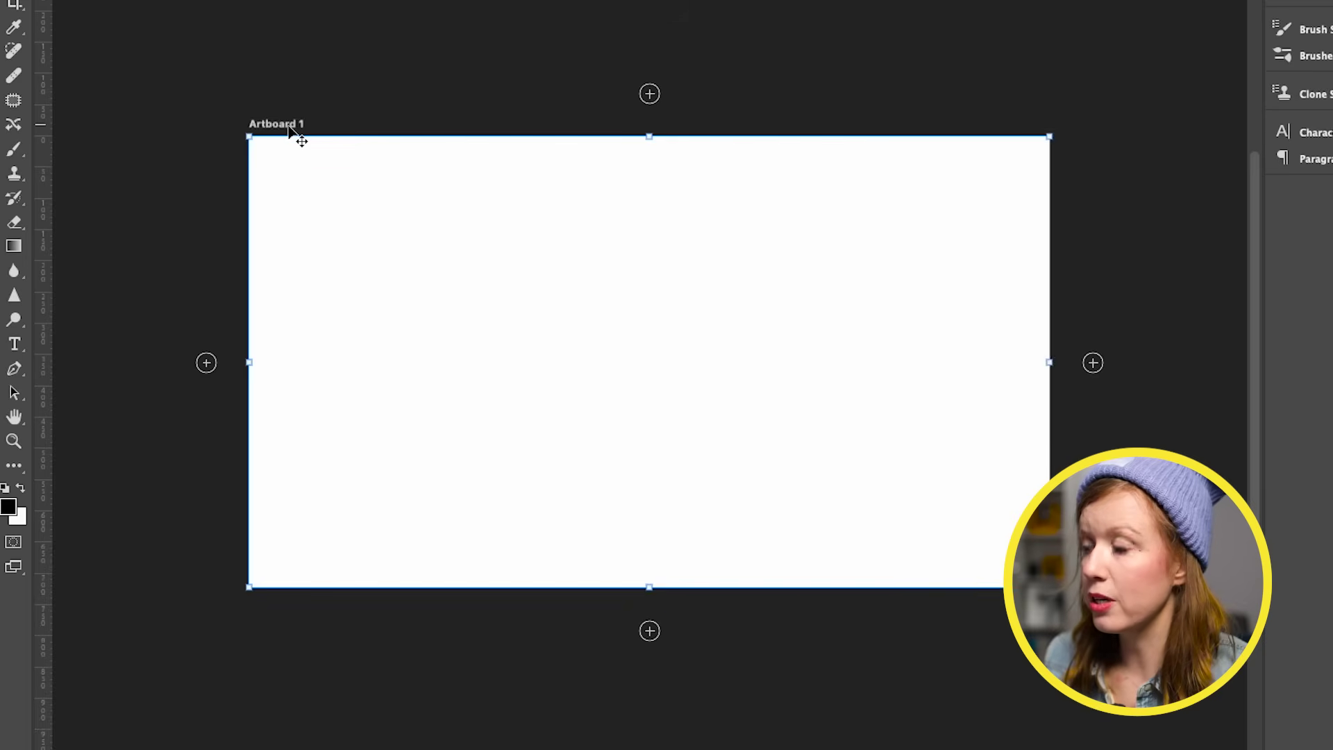
click(650, 95)
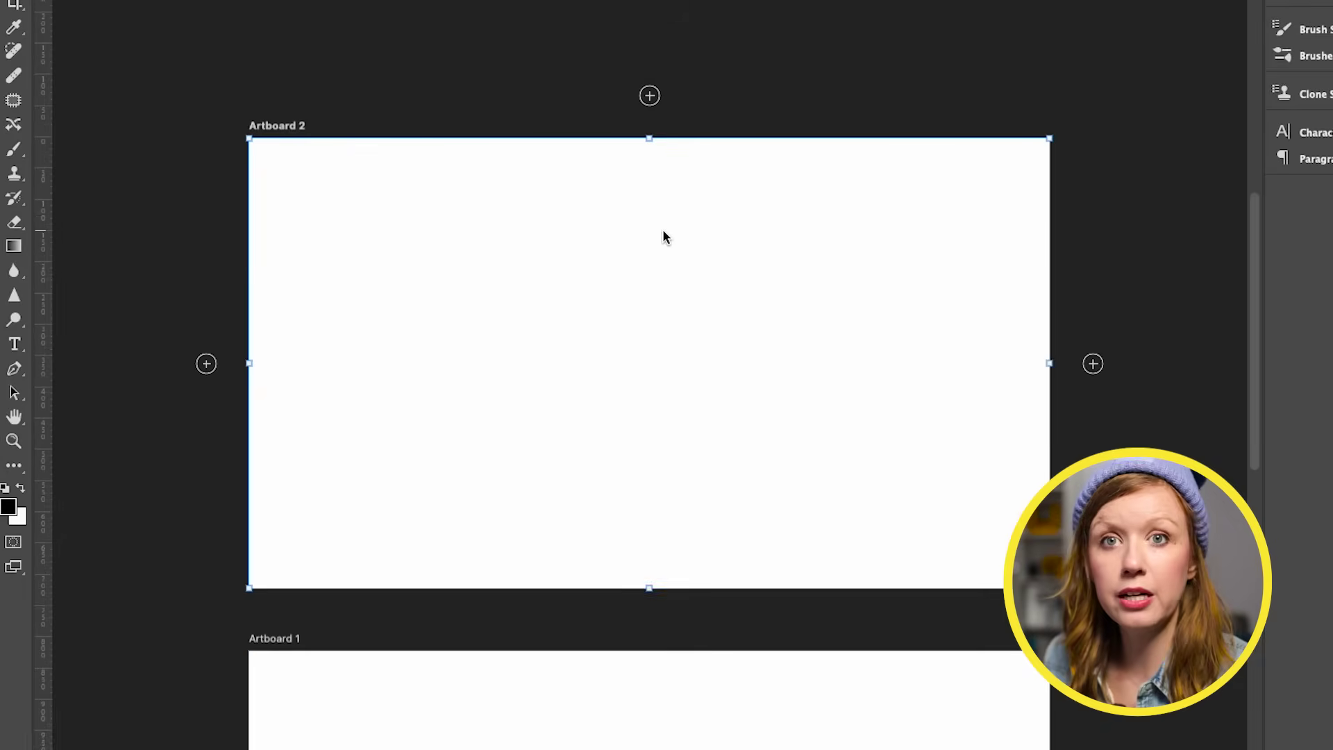
click(1094, 364)
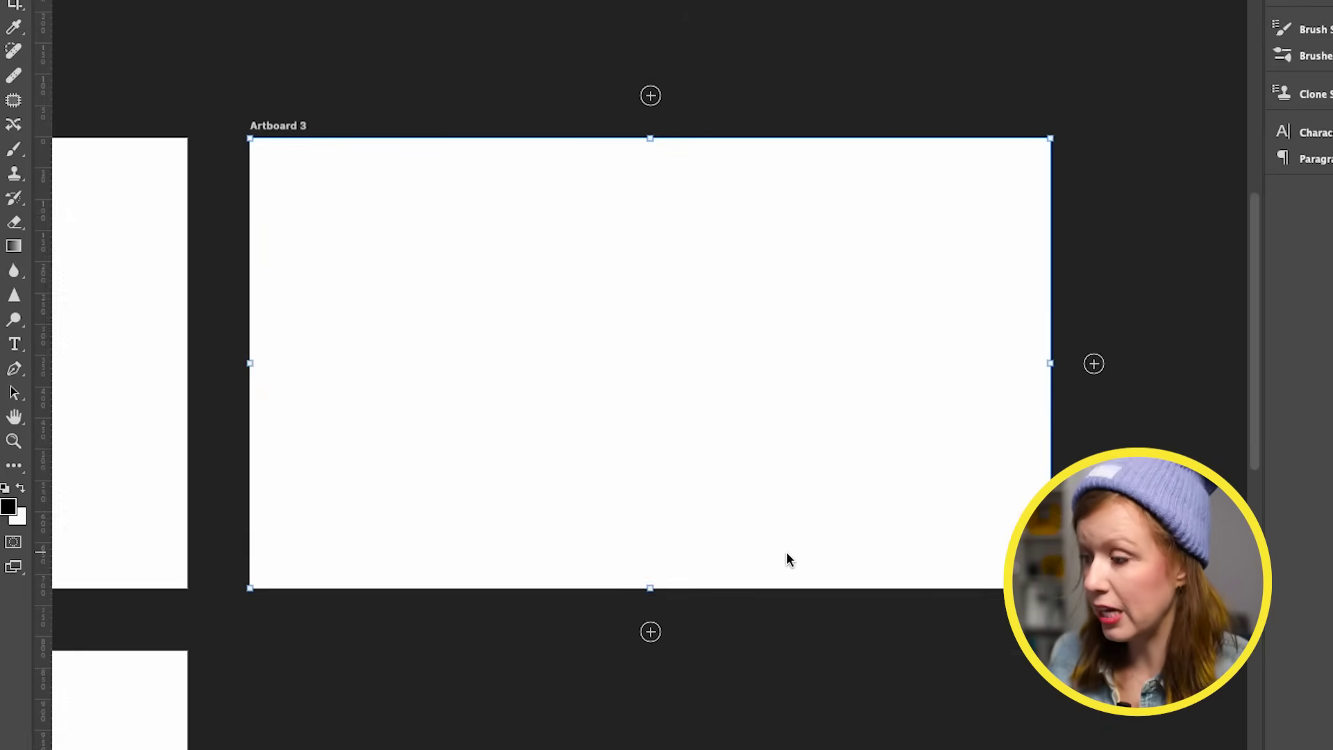
key(ctrl+minus)
key(ctrl+minus)
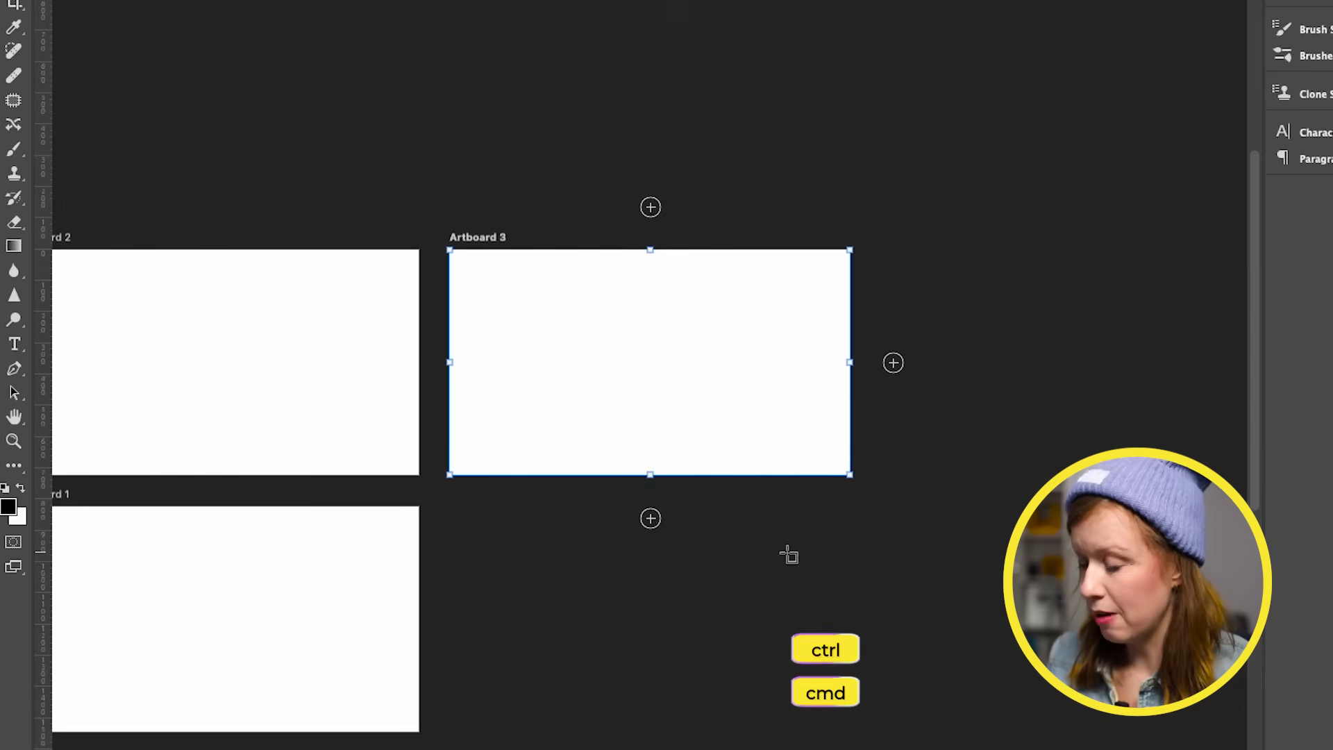
drag(674, 648, 927, 573)
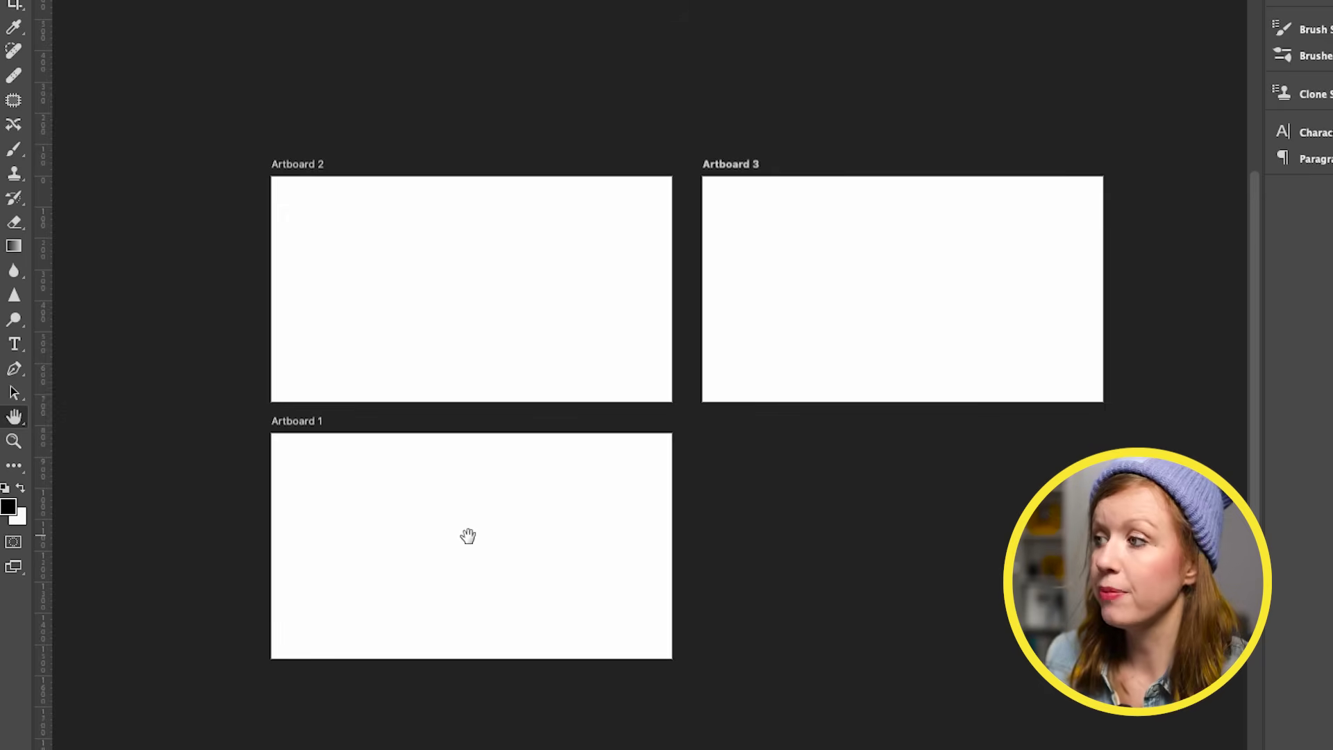
drag(898, 575, 777, 556)
Draw a 720×1280 Artboard 4 with the Artboard Tool and position it beside Artboard 3.
drag(662, 62, 749, 92)
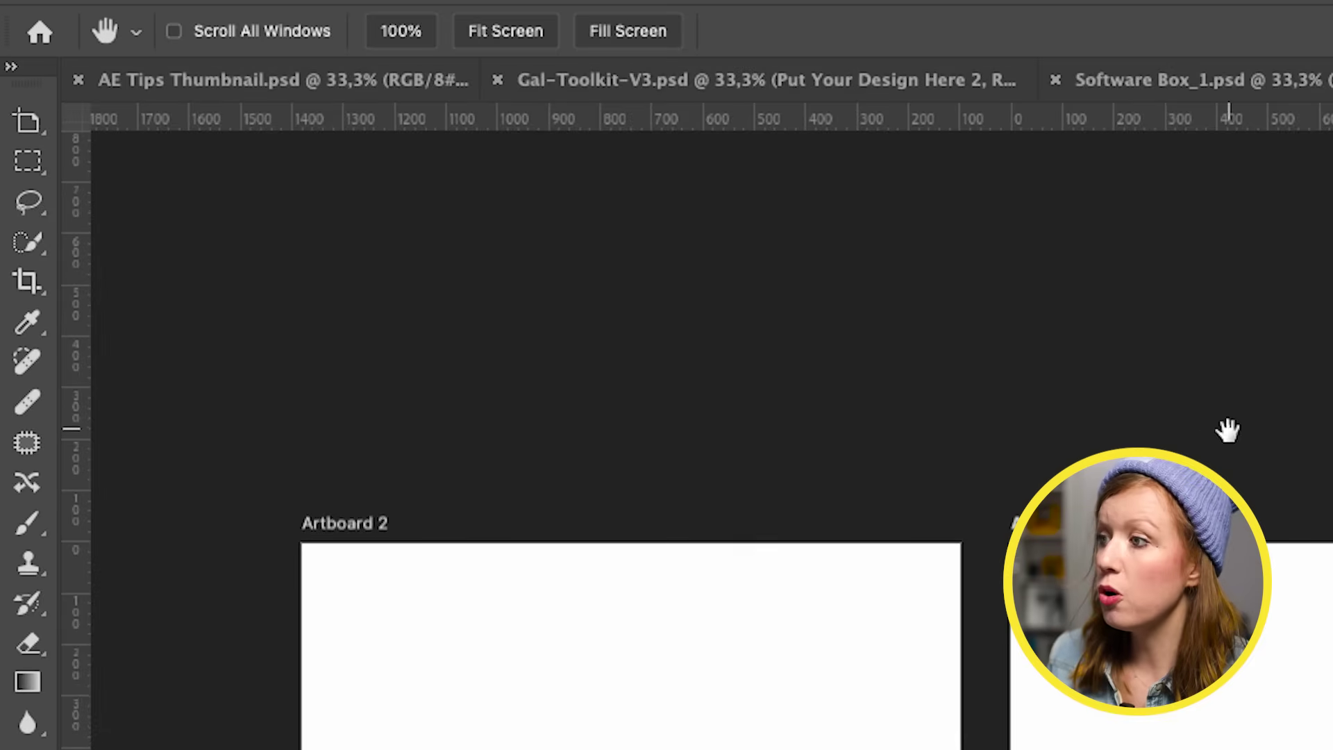
drag(37, 122, 172, 152)
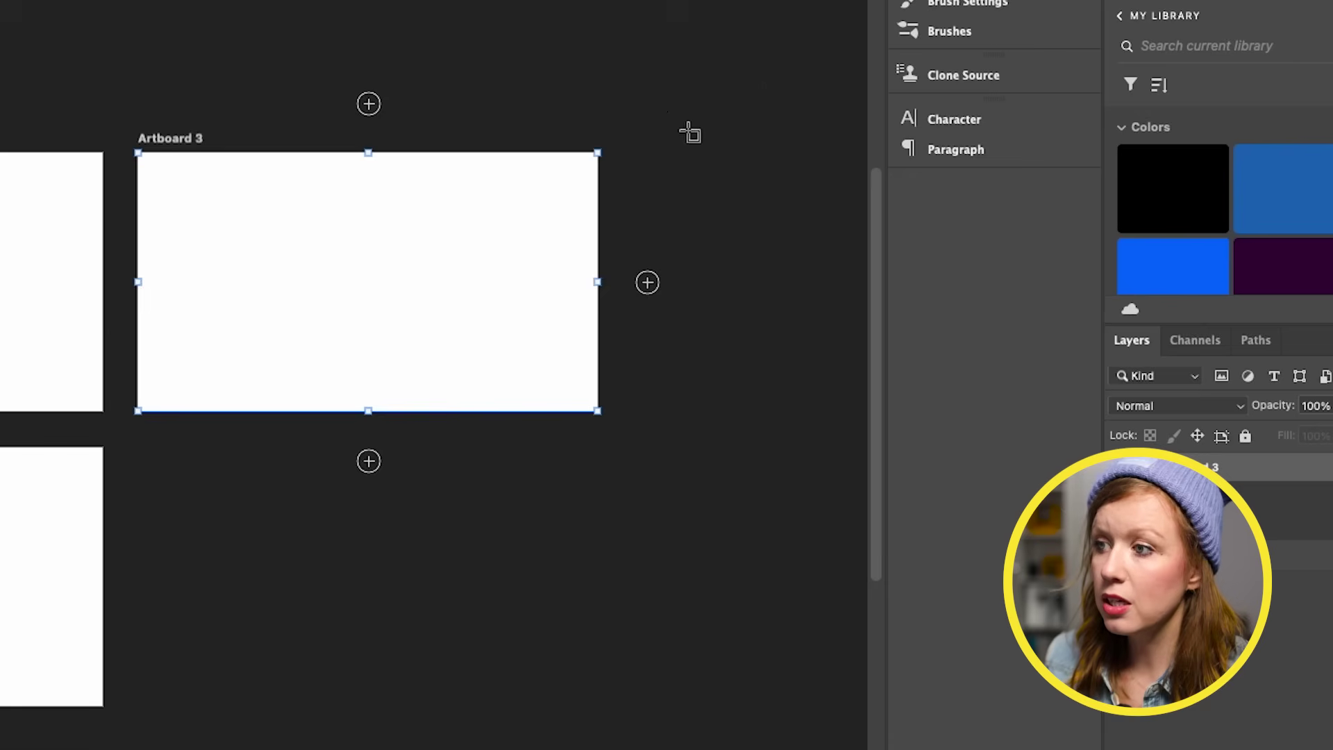
mouse_move(861, 610)
mouse_down()
mouse_move(908, 660)
mouse_move(720, 694)
mouse_up()
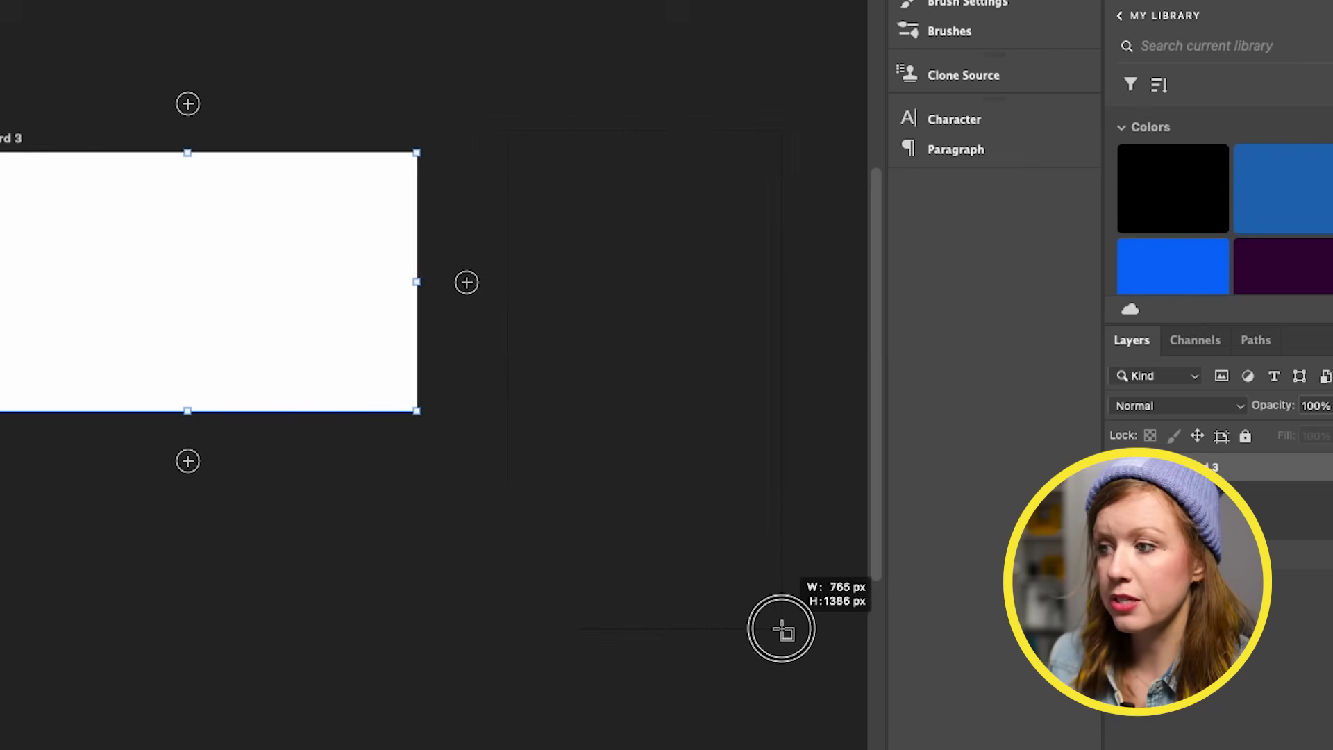
drag(781, 630, 783, 630)
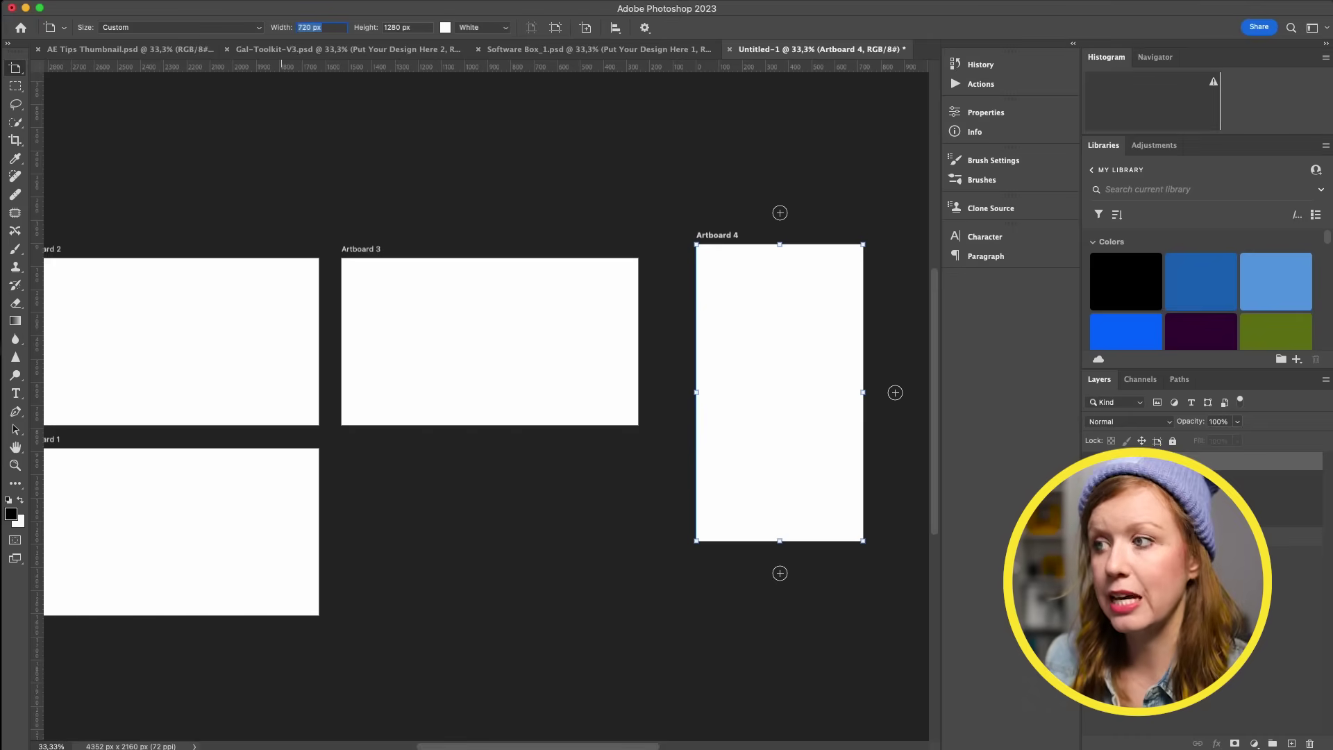
drag(745, 241, 710, 255)
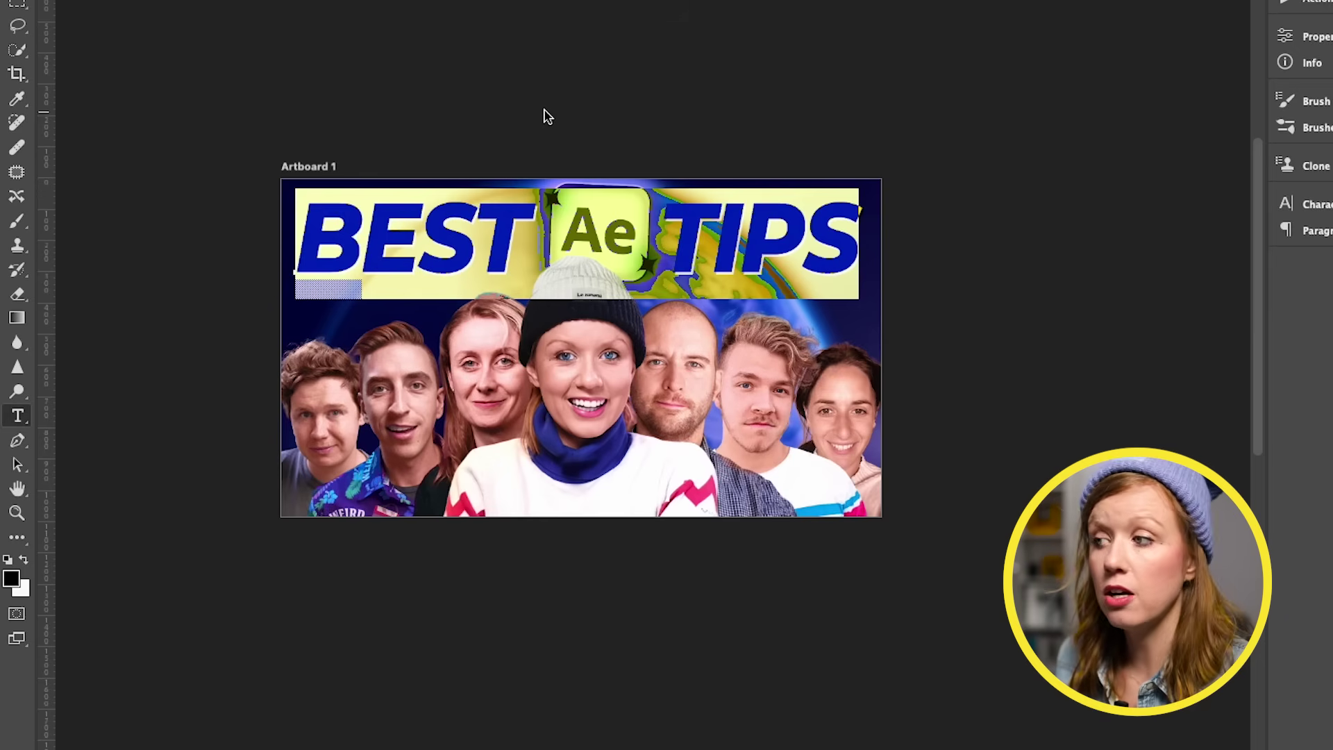
Commit the title text edit and duplicate Artboard 1 below the original.
key(ctrl+Return)
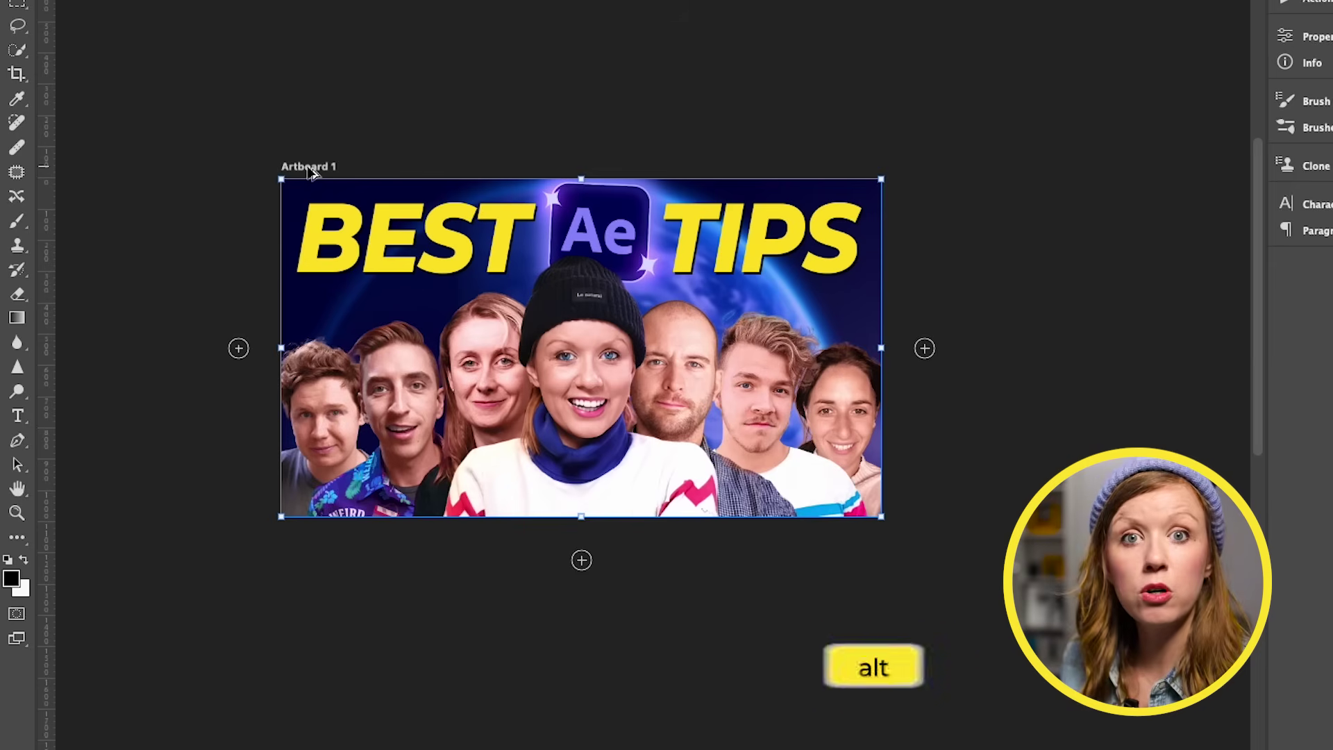
drag(307, 190, 311, 546)
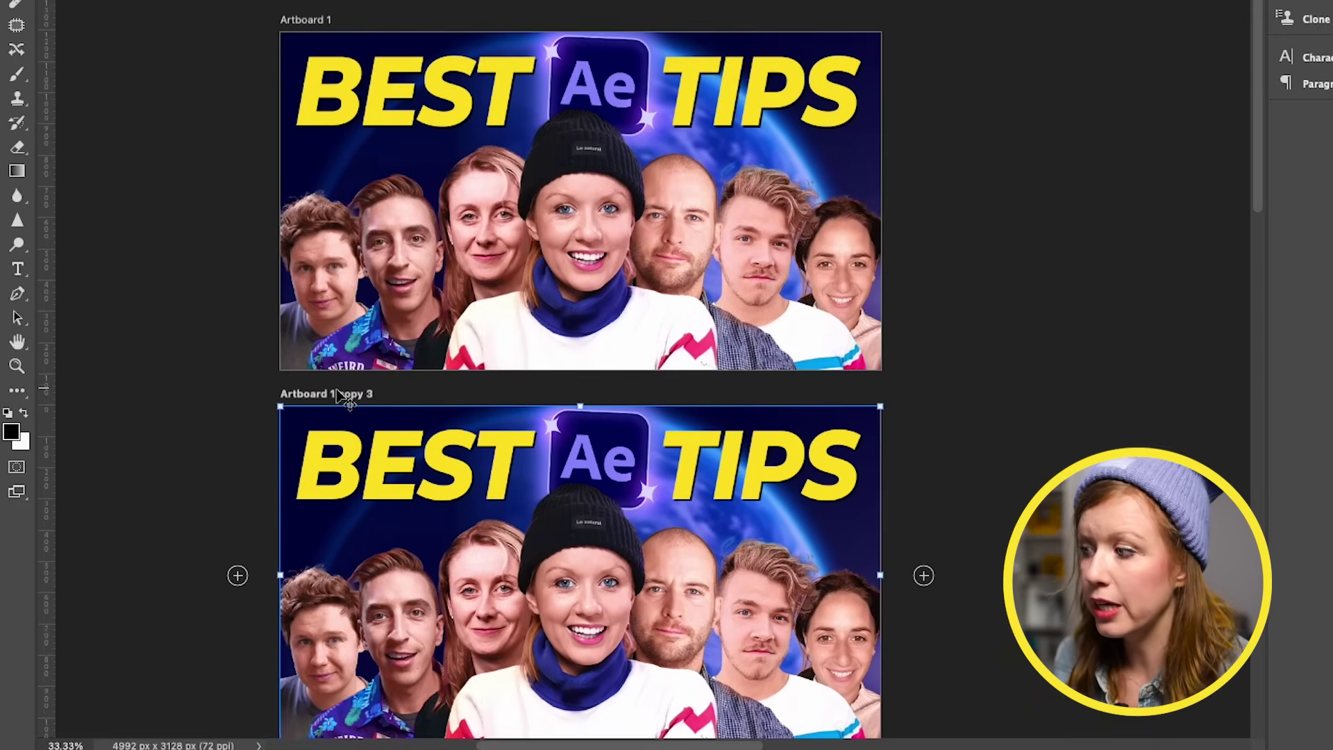
key(space)
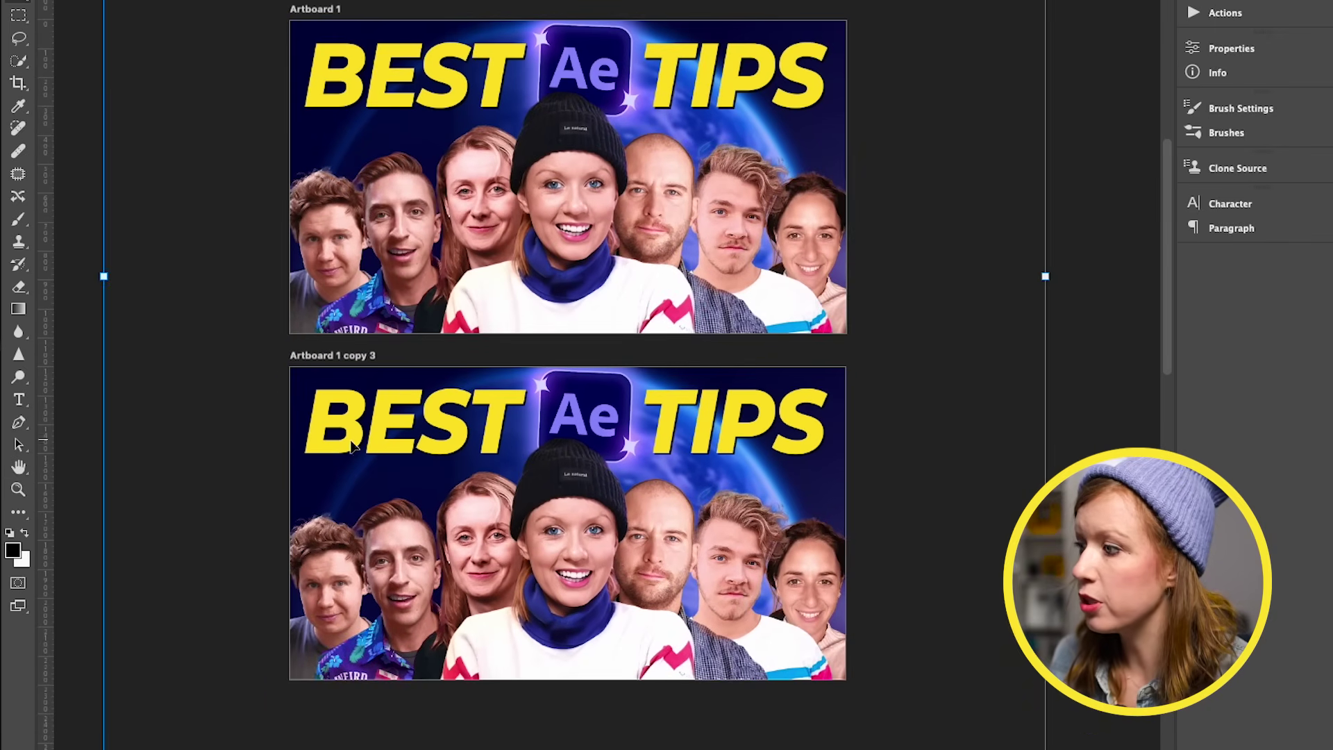
Change the BEST TIPS title colour from yellow to white in the Color Picker.
double_click(352, 443)
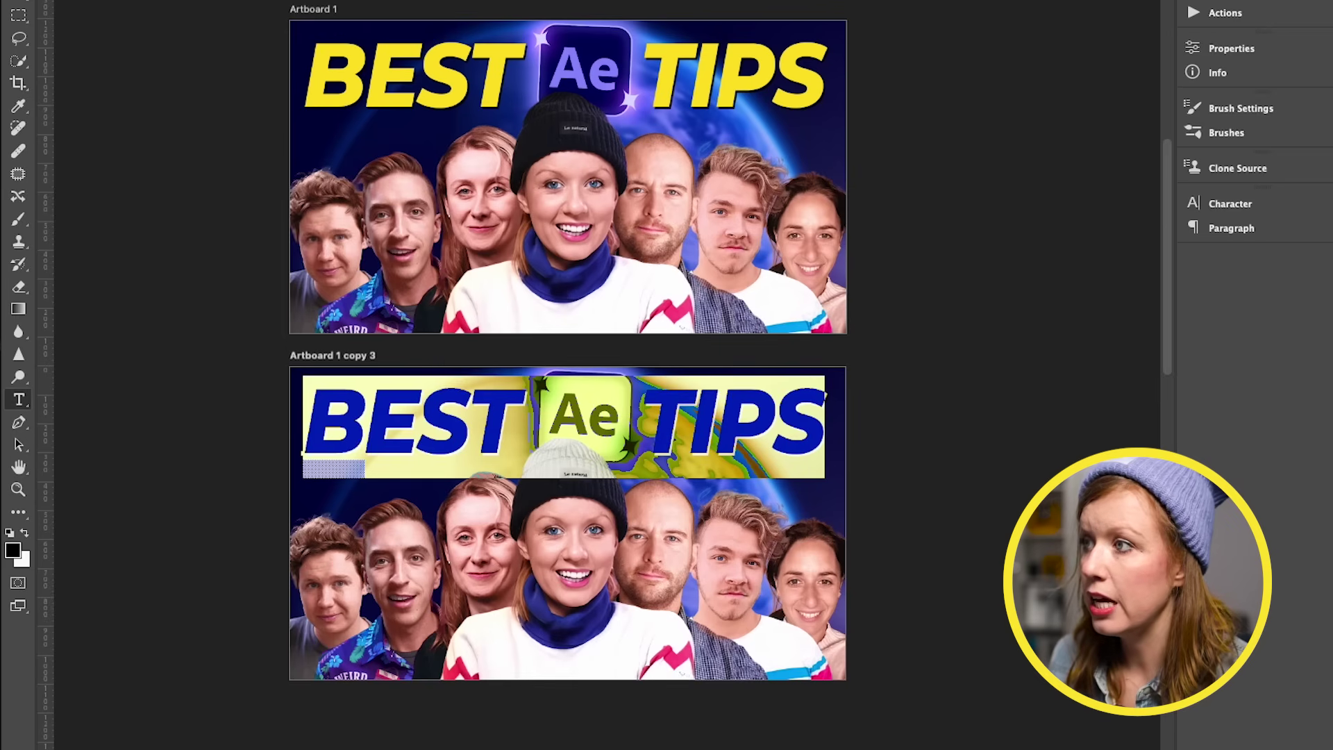
click(697, 28)
drag(139, 201, 639, 207)
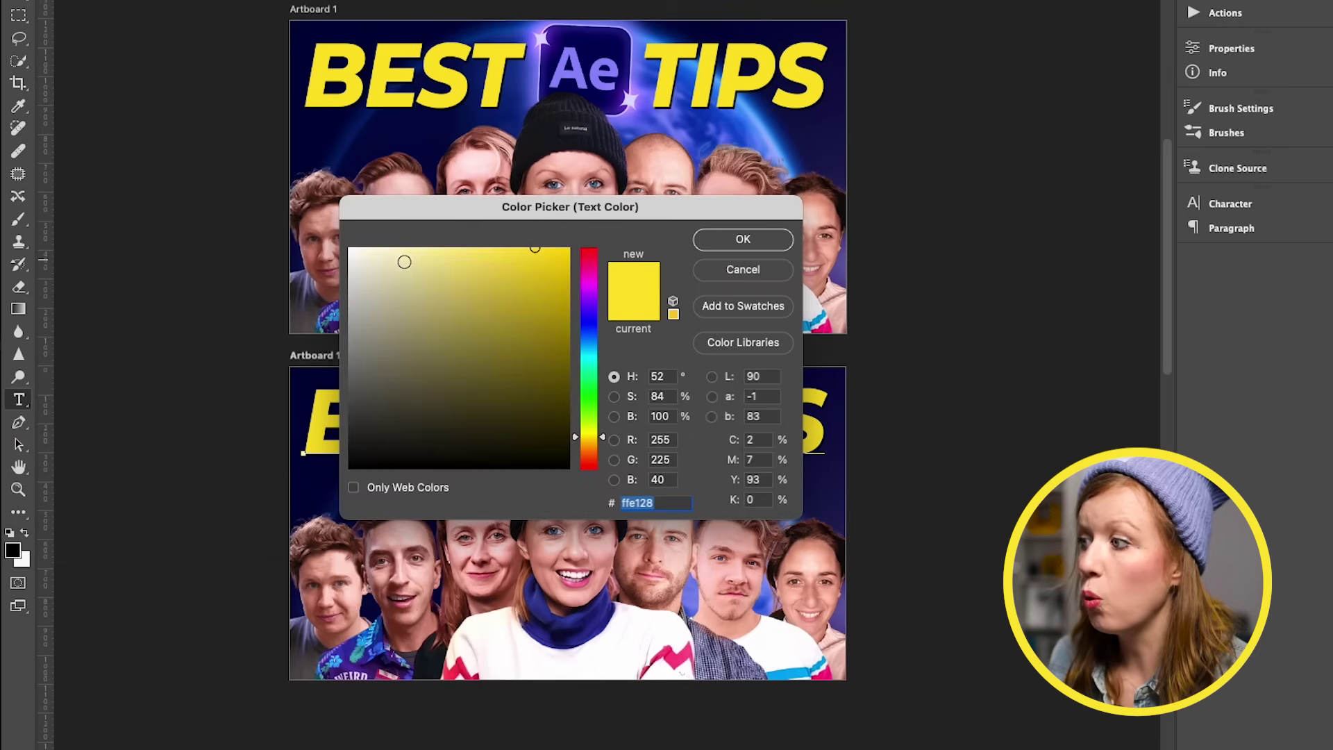
click(741, 240)
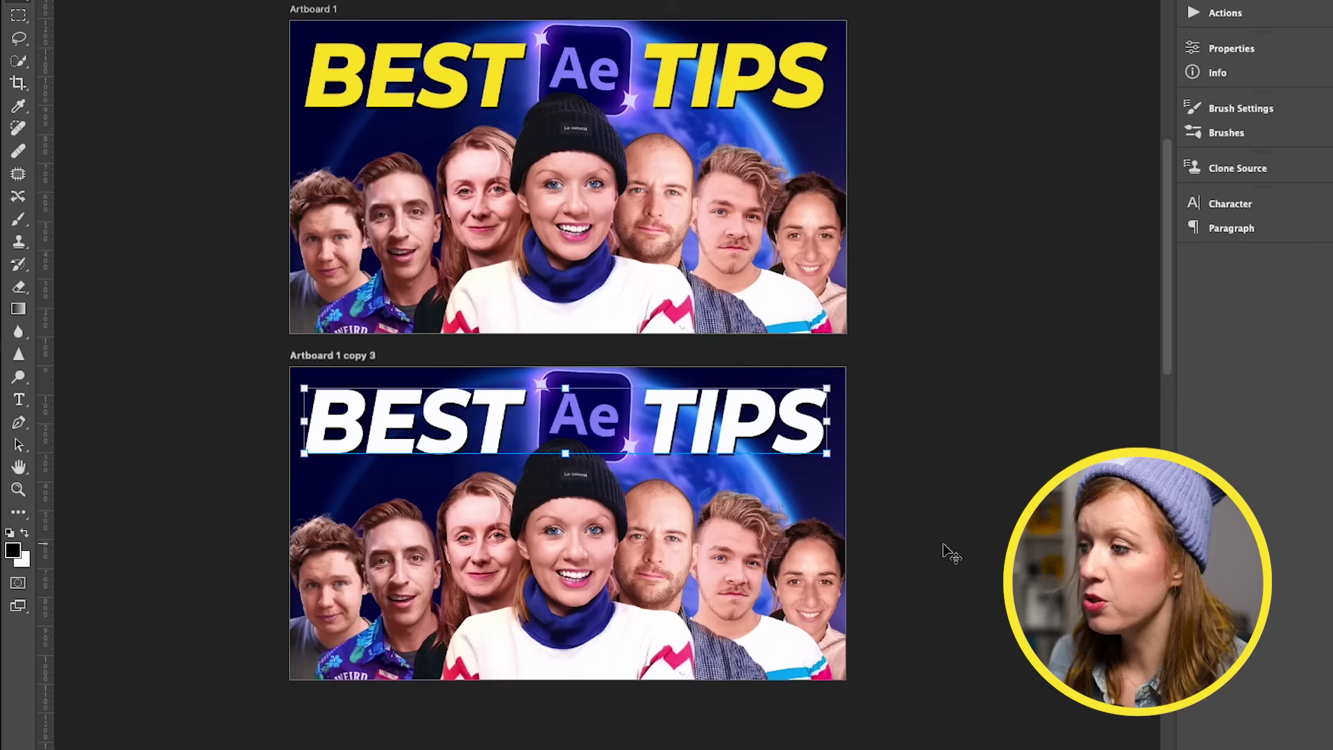
scroll(947, 552, up, 1)
Deselect the white BEST TIPS title by clicking the empty pasteboard.
click(969, 545)
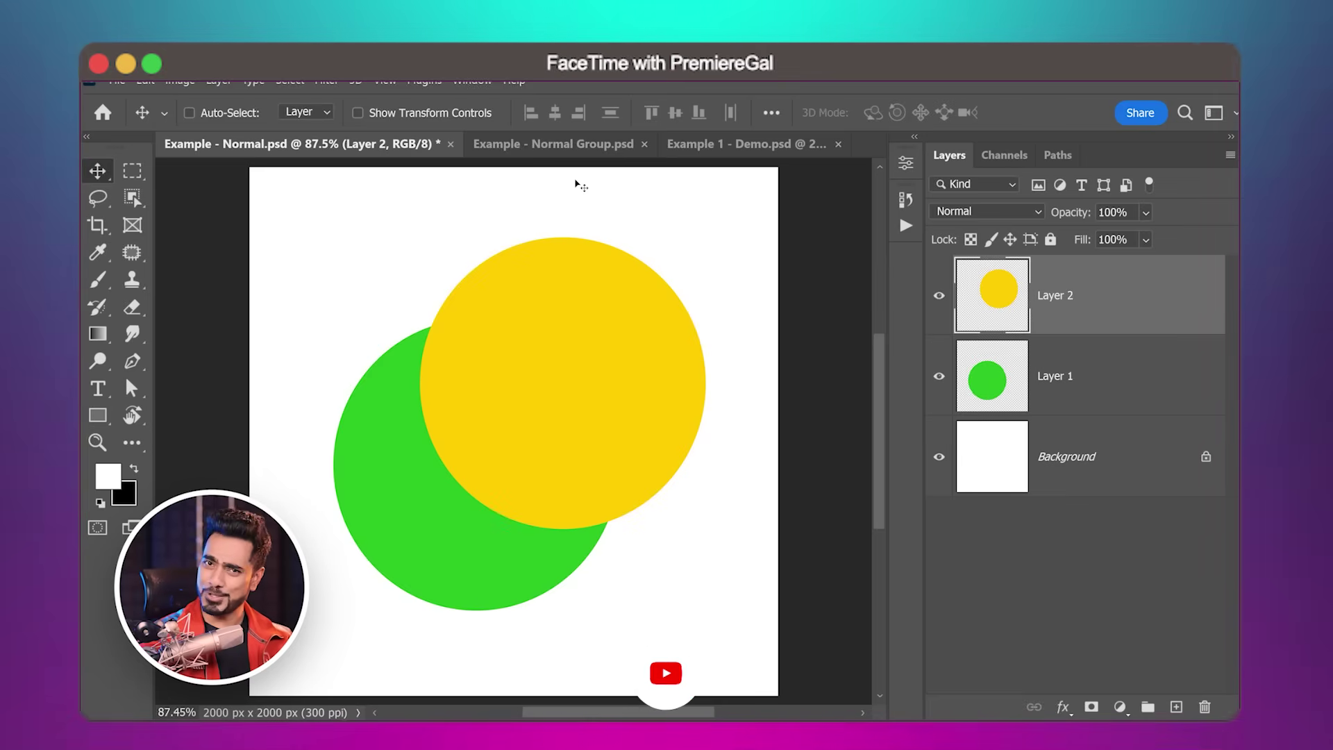
Hide and then show the yellow circle on Layer 2 to compare.
click(939, 295)
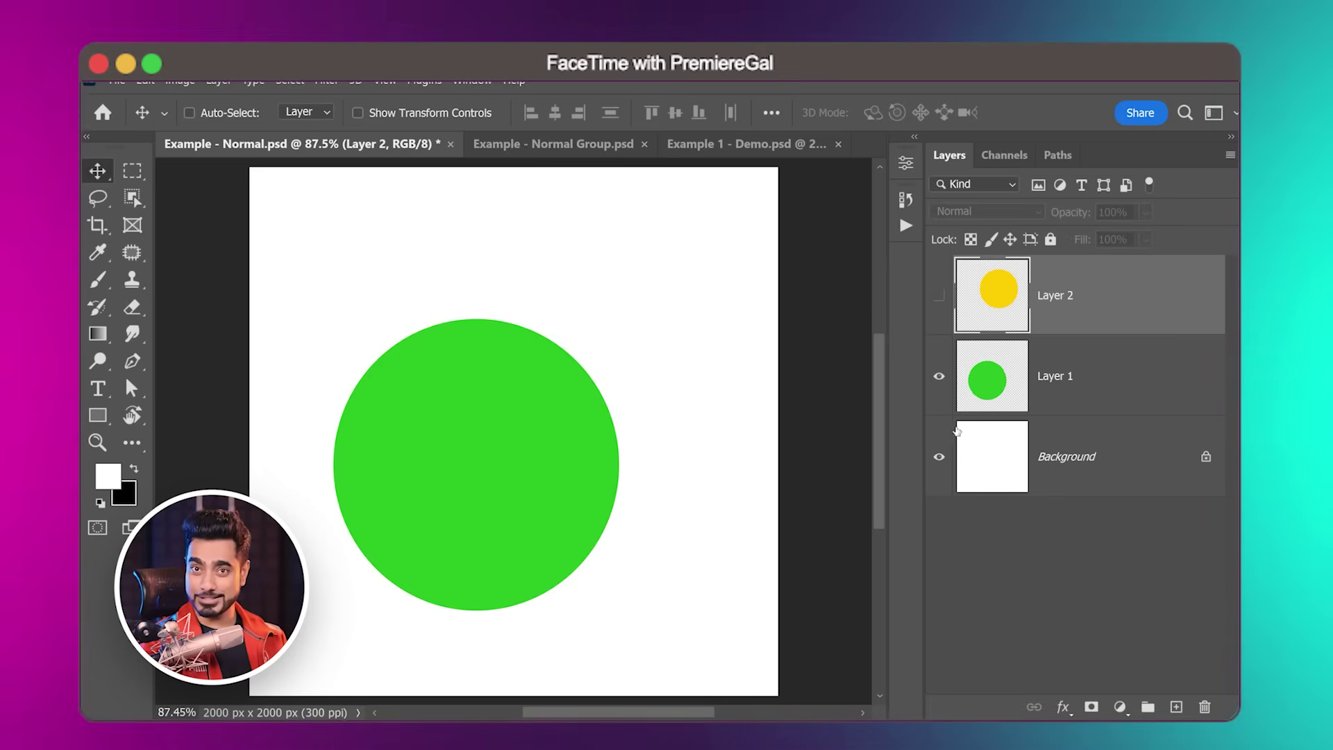
click(939, 295)
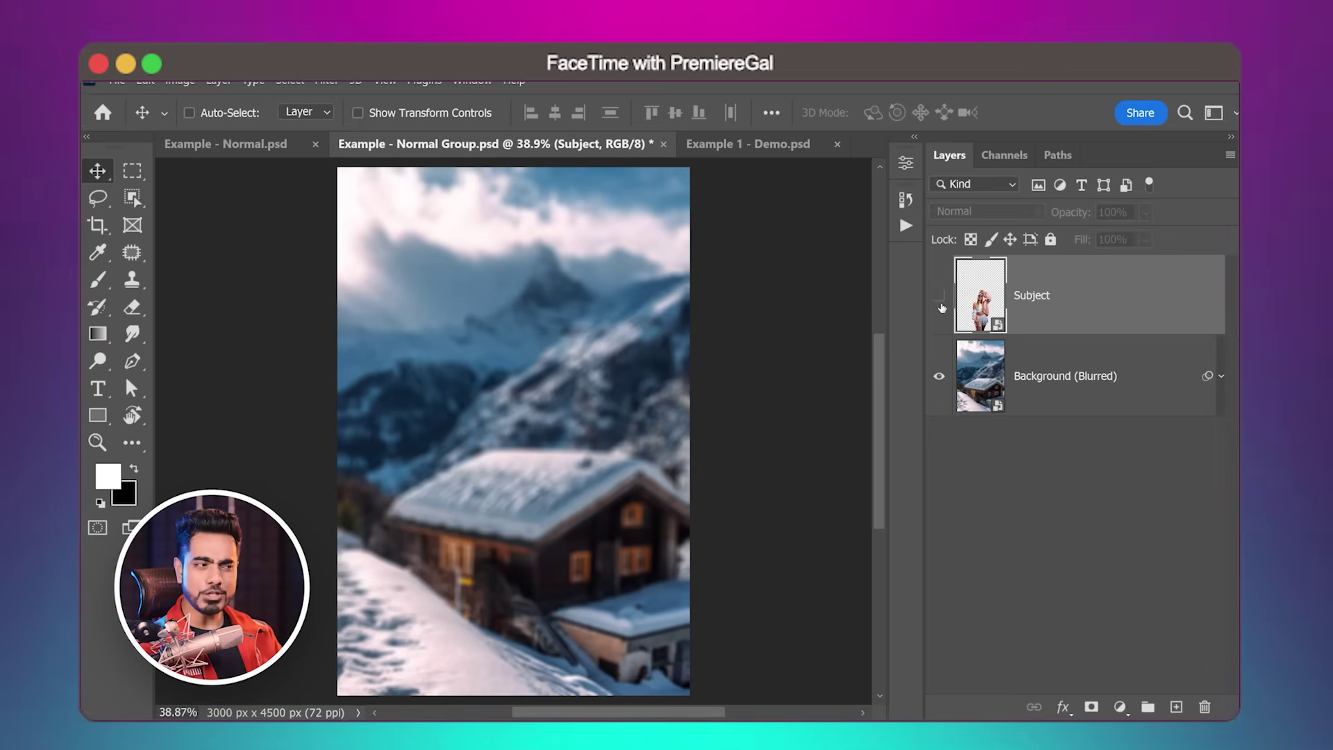
Show the Subject layer and add a Curves 1 adjustment, lowering highlights and lifting shadows.
click(939, 295)
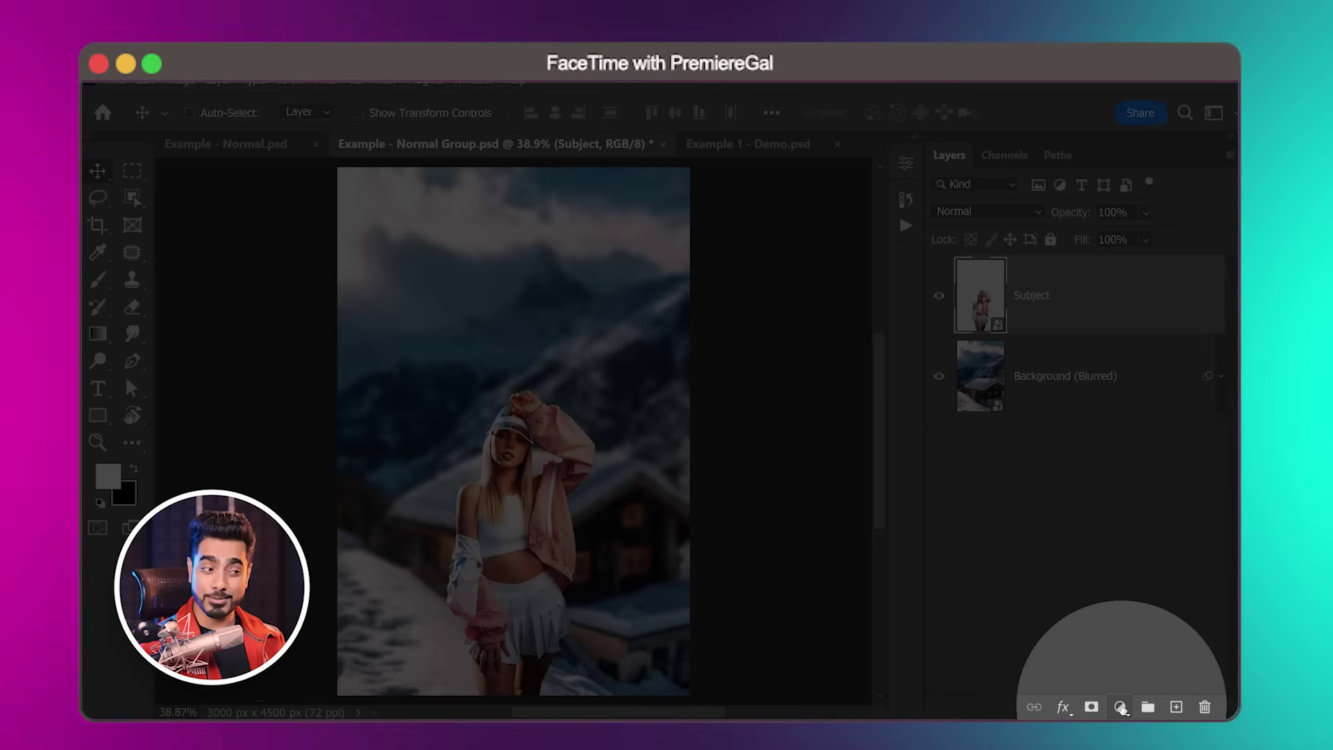
click(1121, 706)
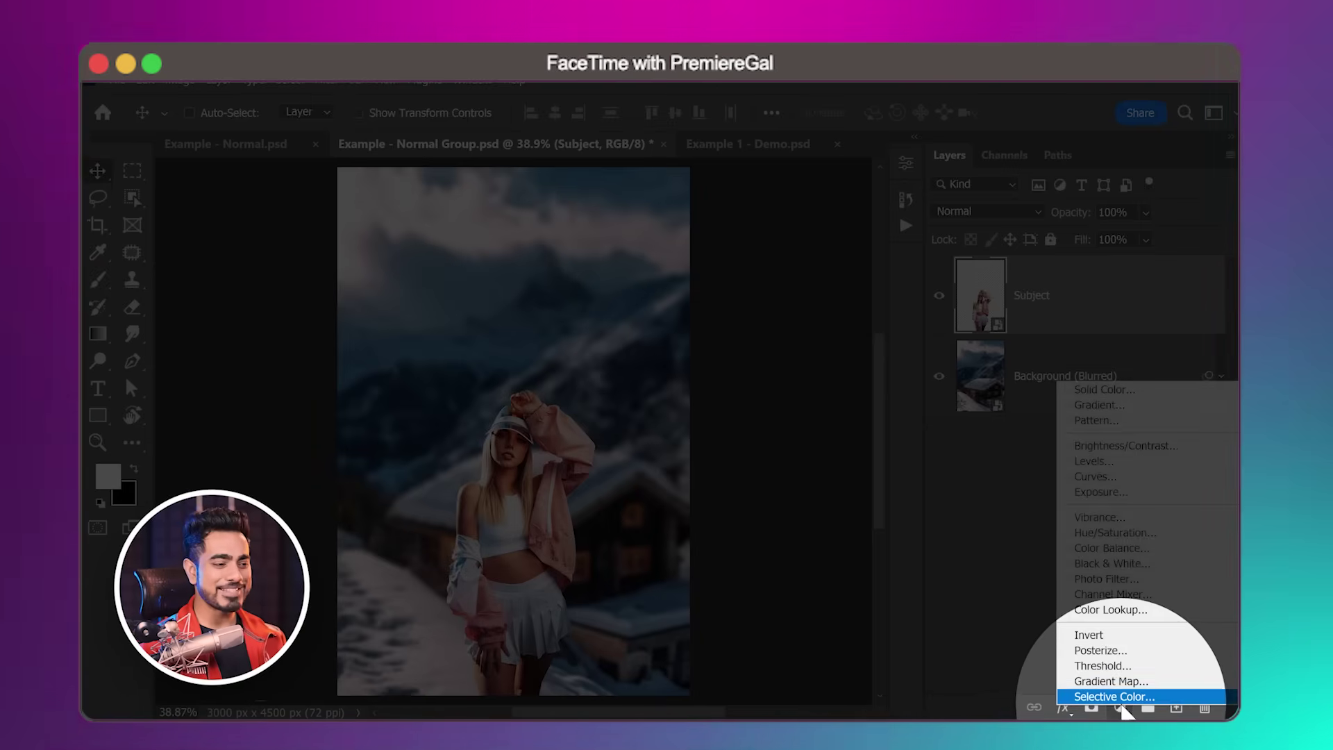
click(1104, 477)
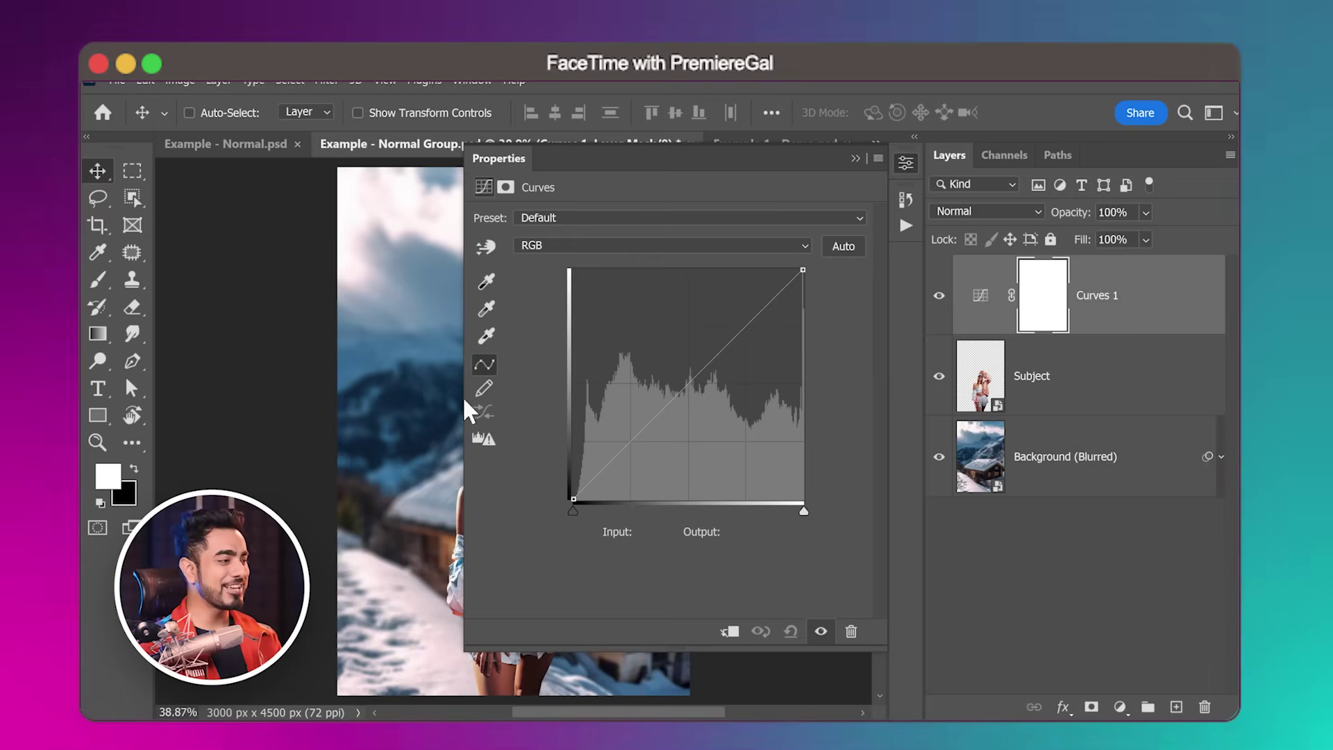
drag(375, 421, 233, 421)
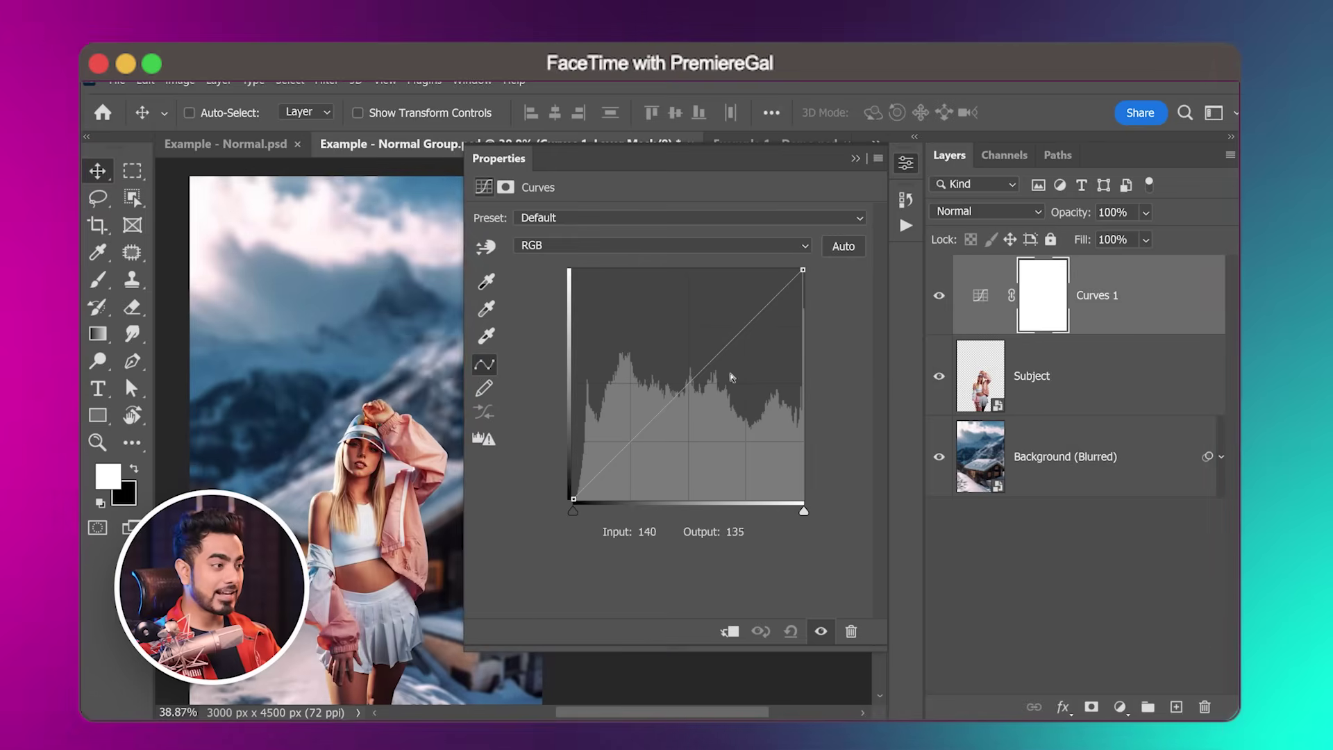
drag(731, 343, 743, 354)
drag(648, 440, 647, 420)
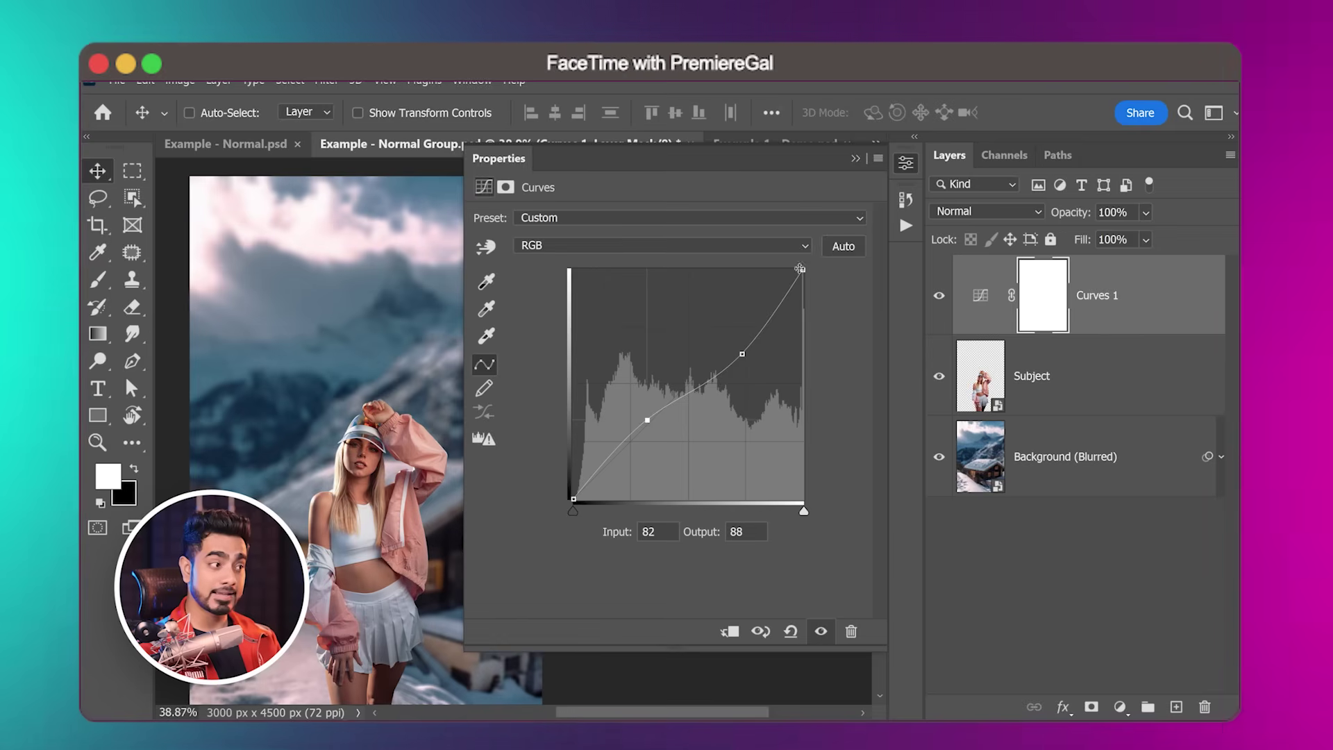
click(855, 158)
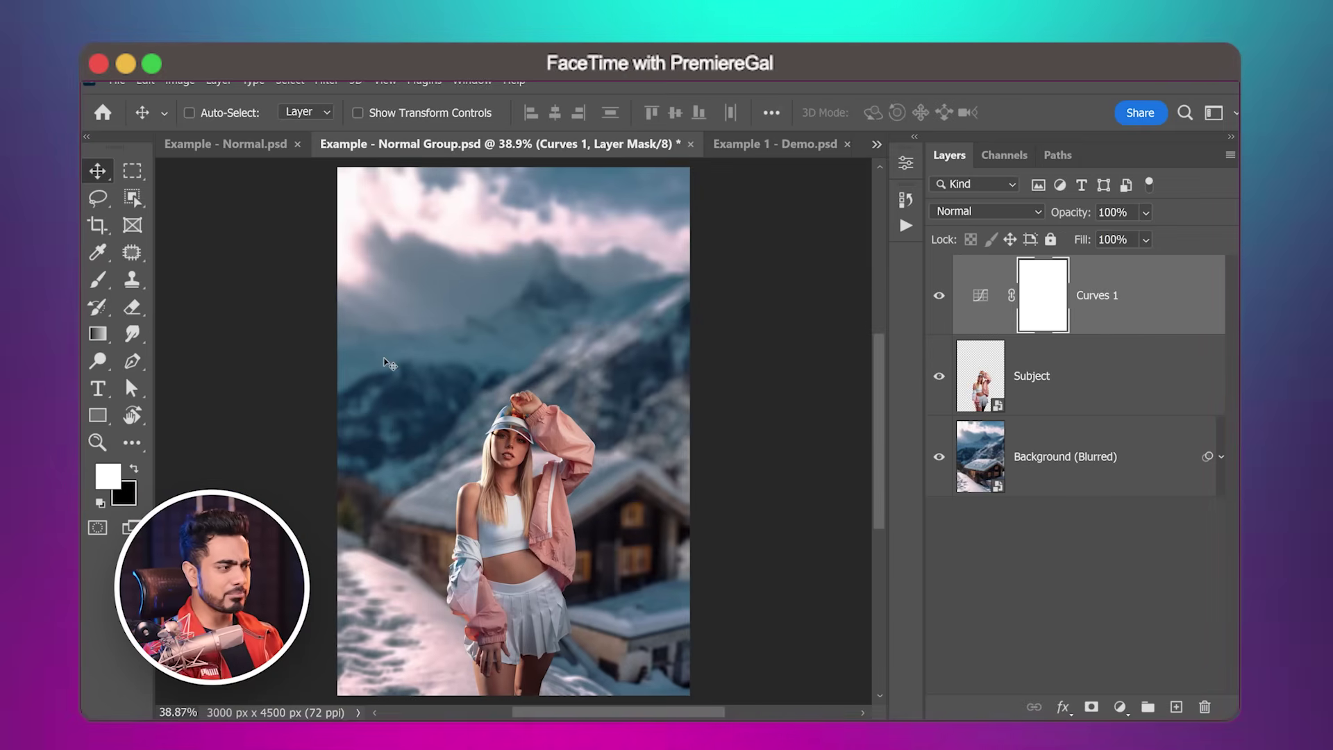
Toggle Curves 1 to compare, then group it with Subject into Group 1.
click(939, 297)
click(940, 299)
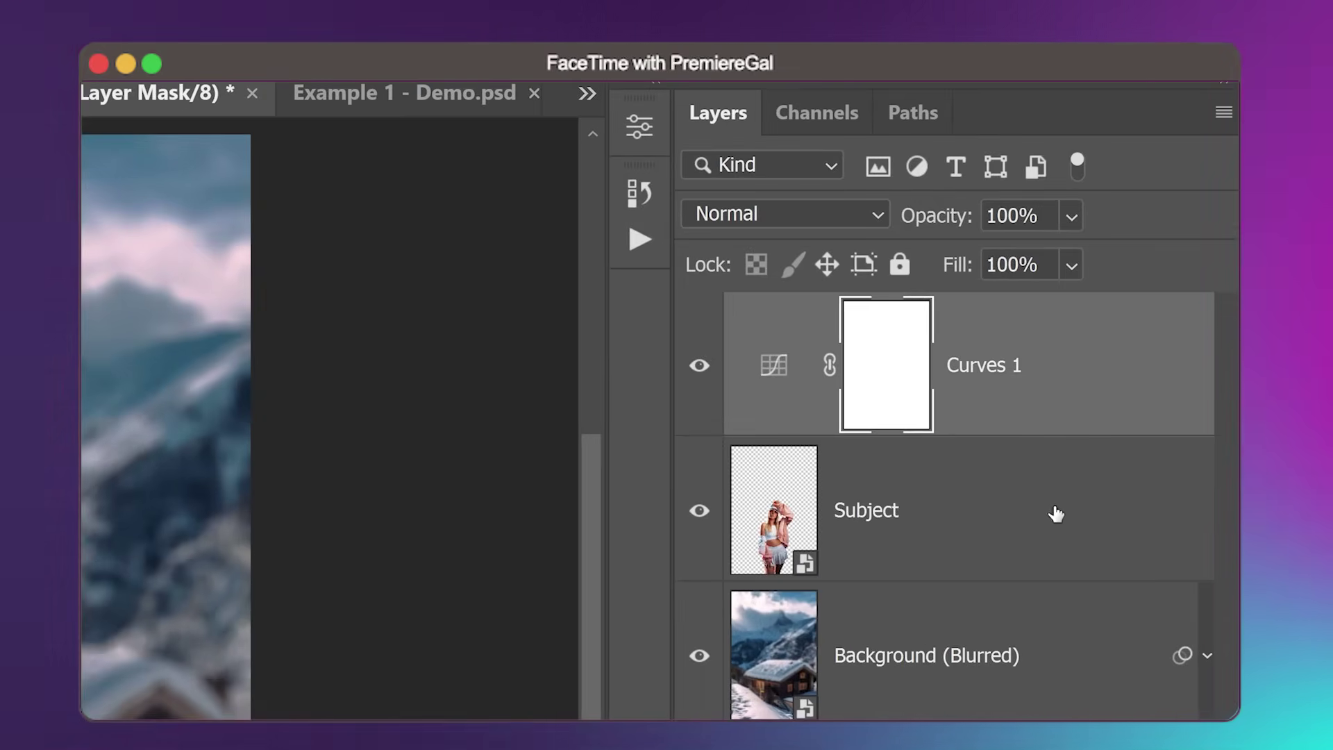
click(1012, 508)
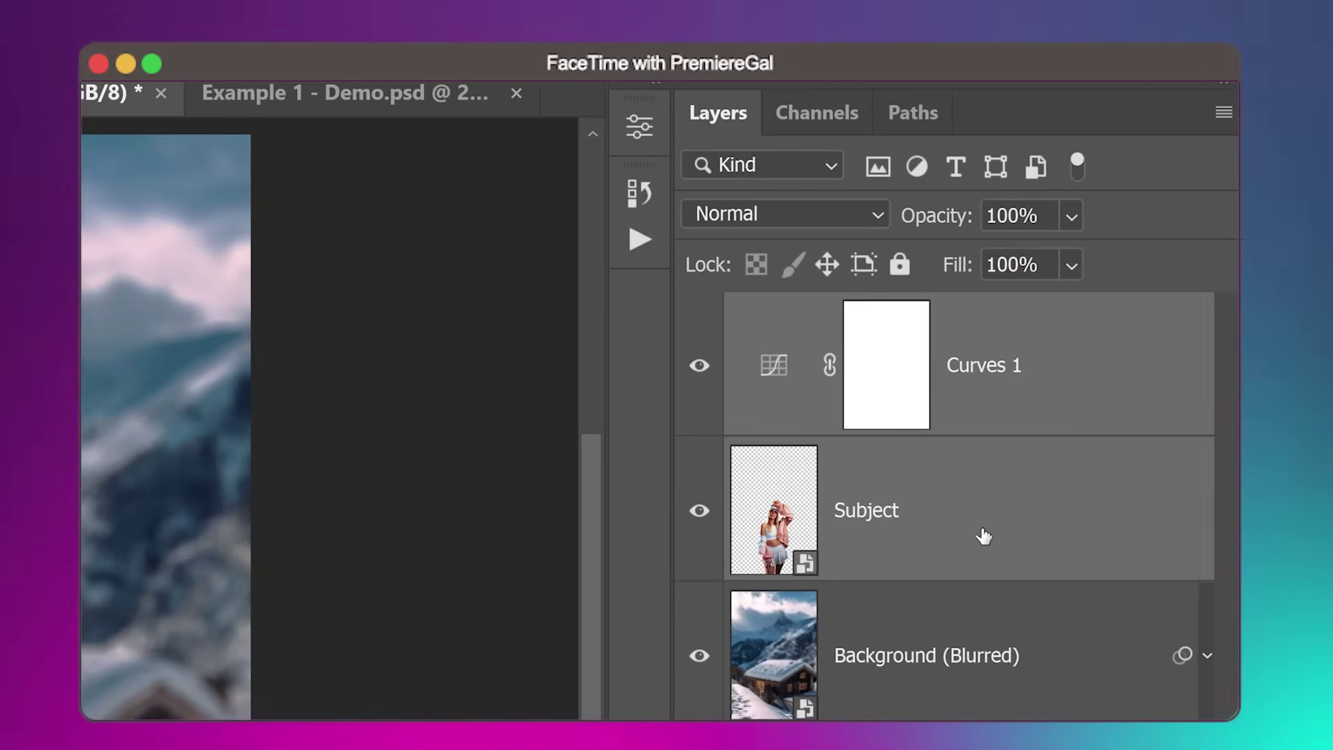
key(super+g)
Switch Group 1's blend mode from Pass Through to Normal so Curves 1 affects only the subject.
click(762, 304)
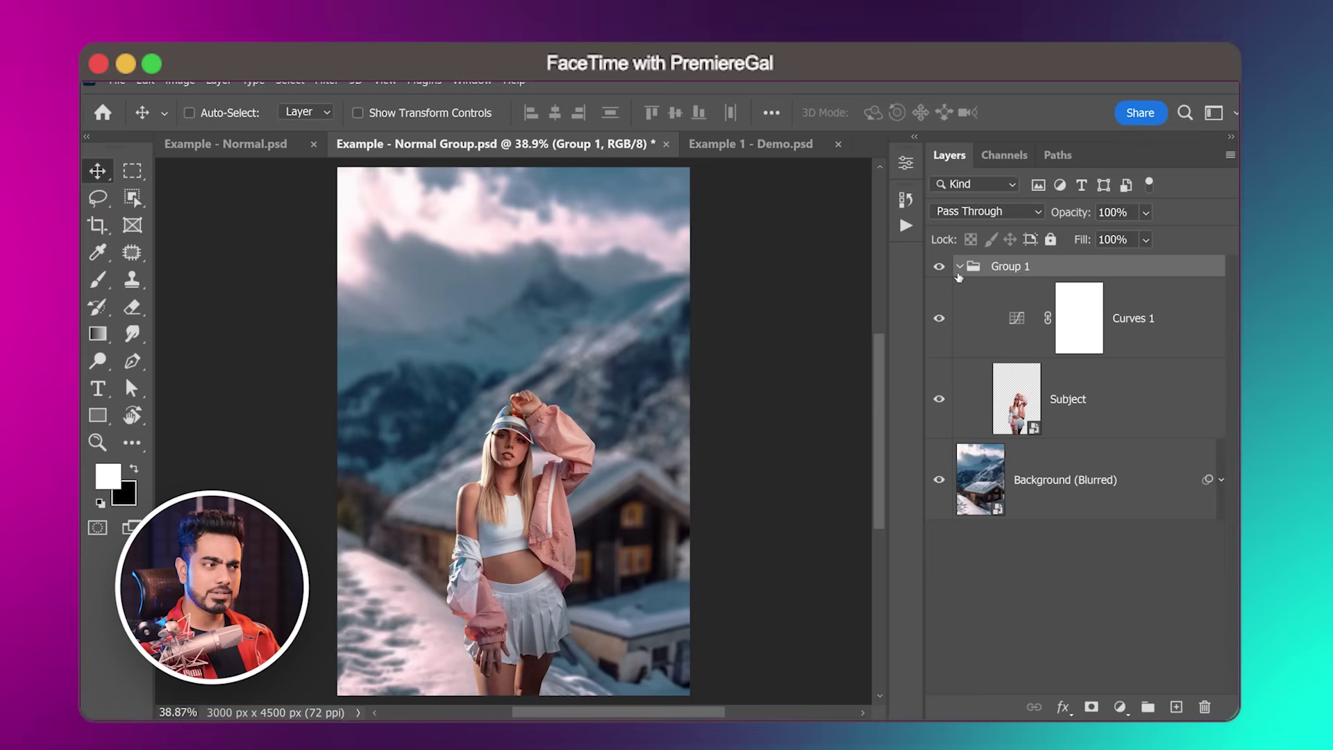
click(699, 365)
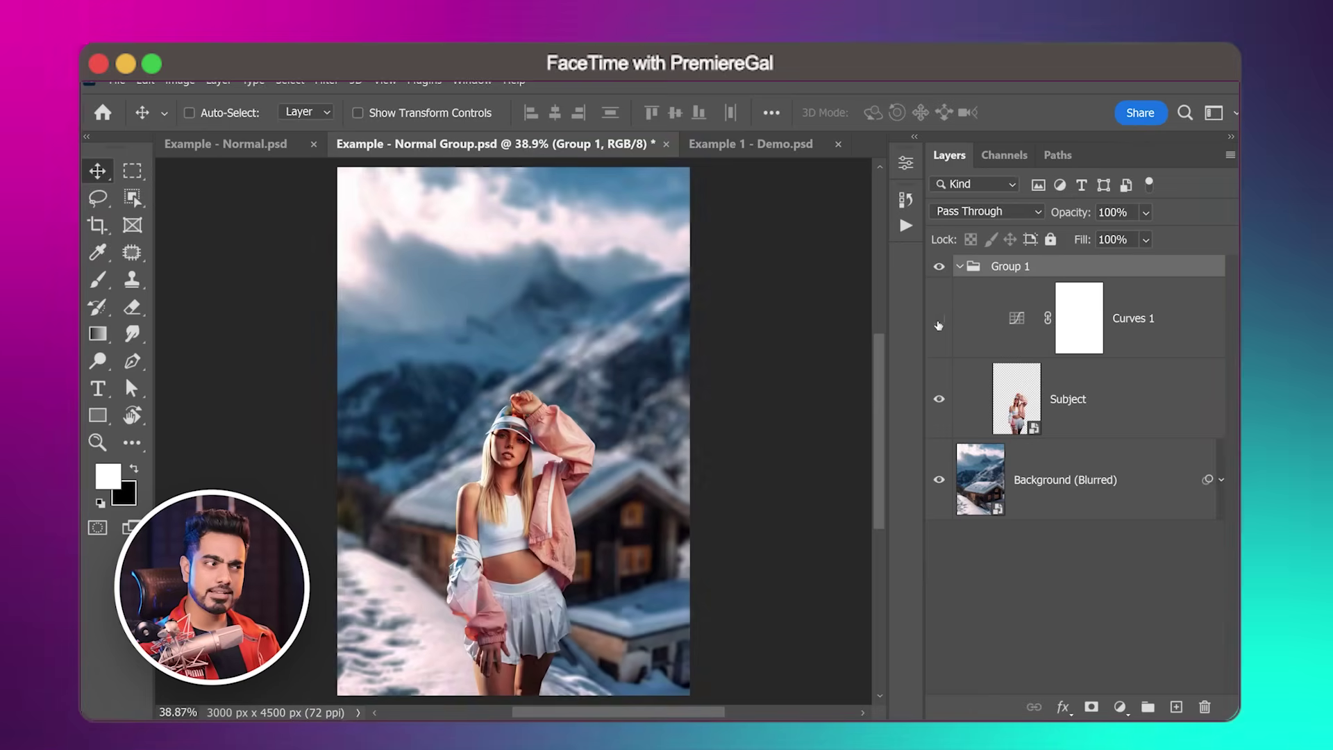
click(938, 318)
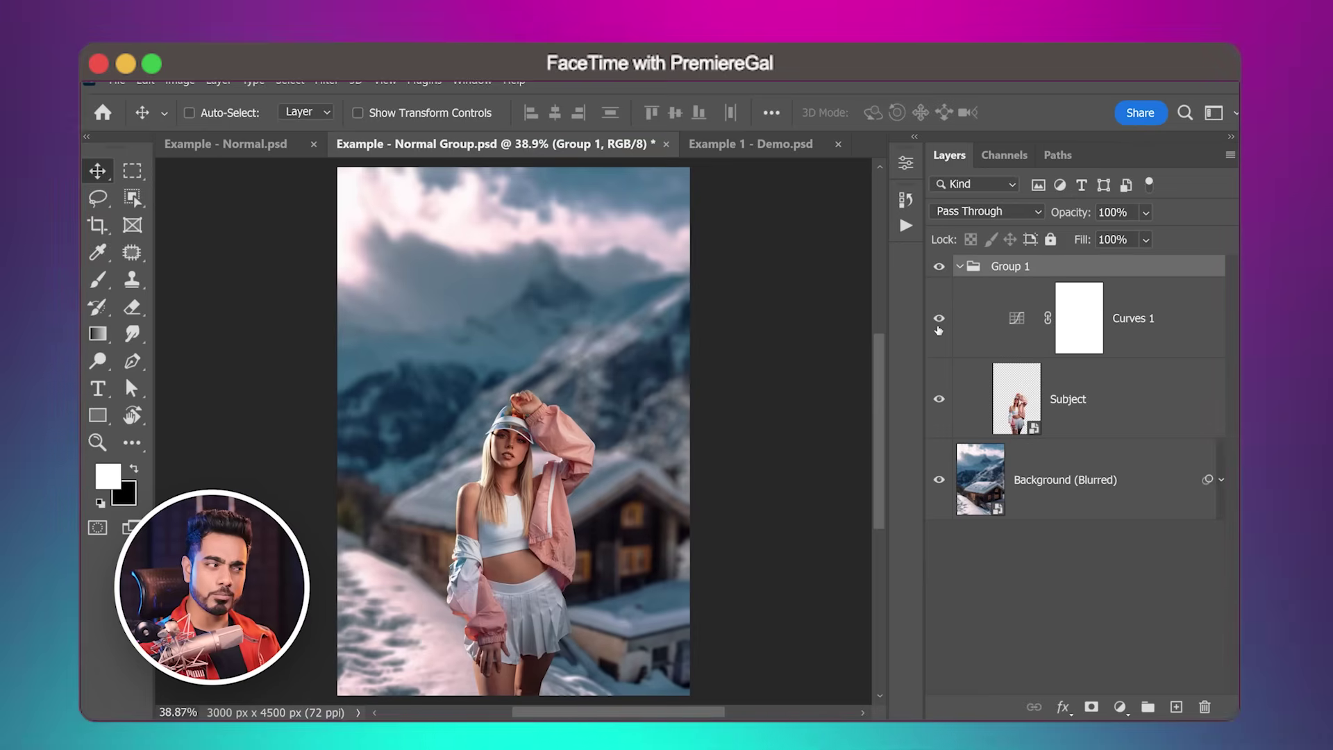
click(993, 331)
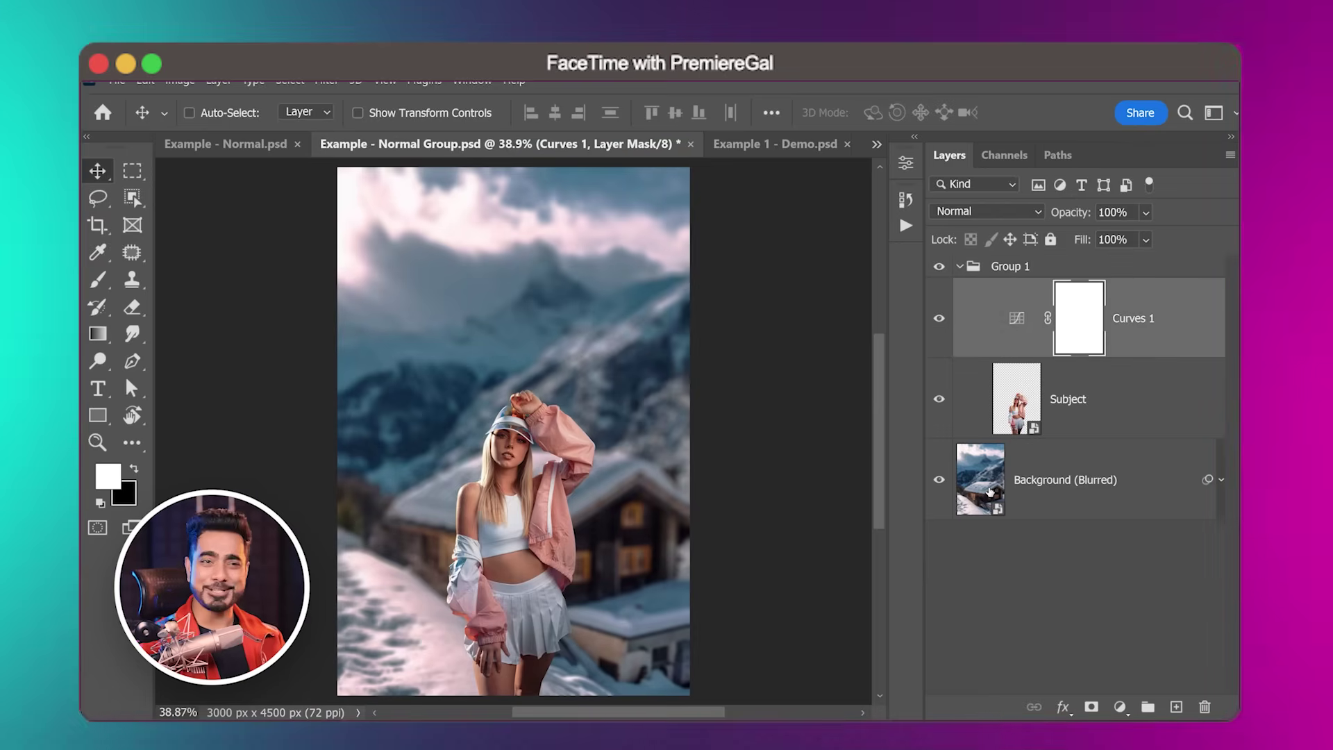
click(1010, 267)
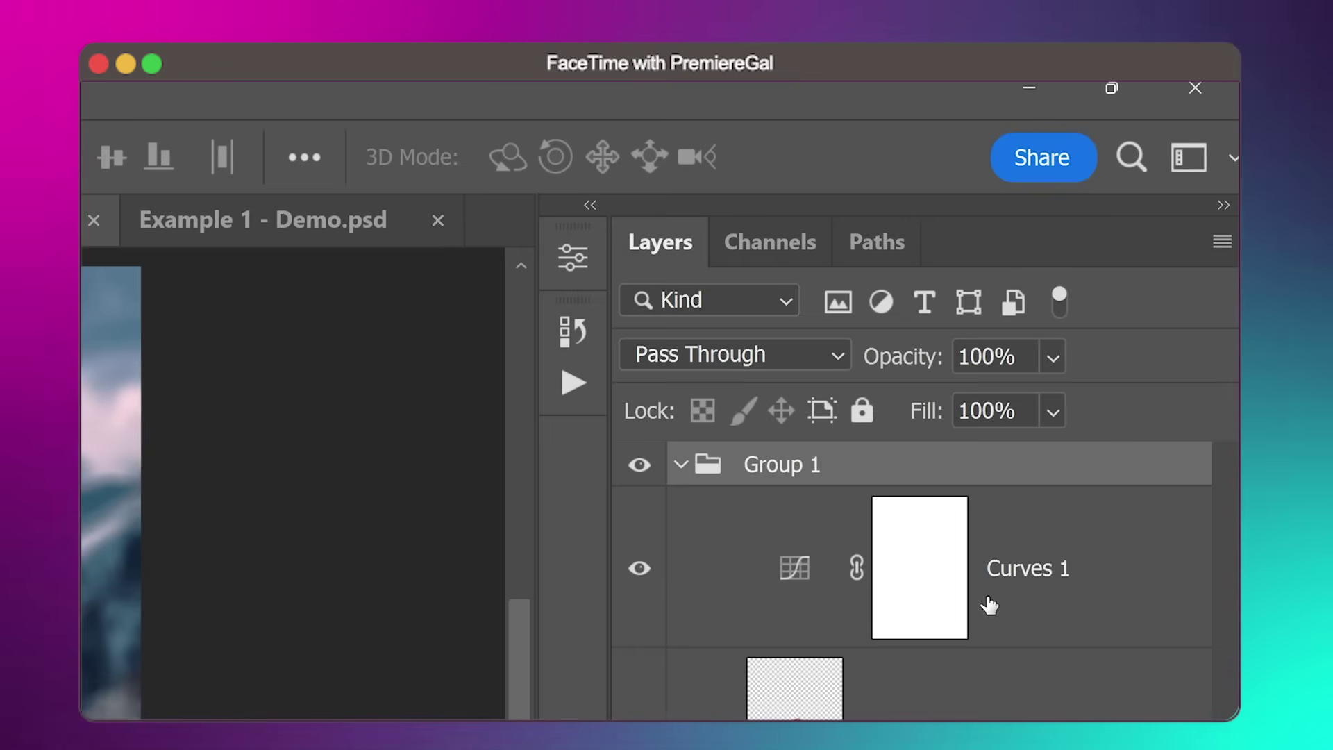
click(920, 618)
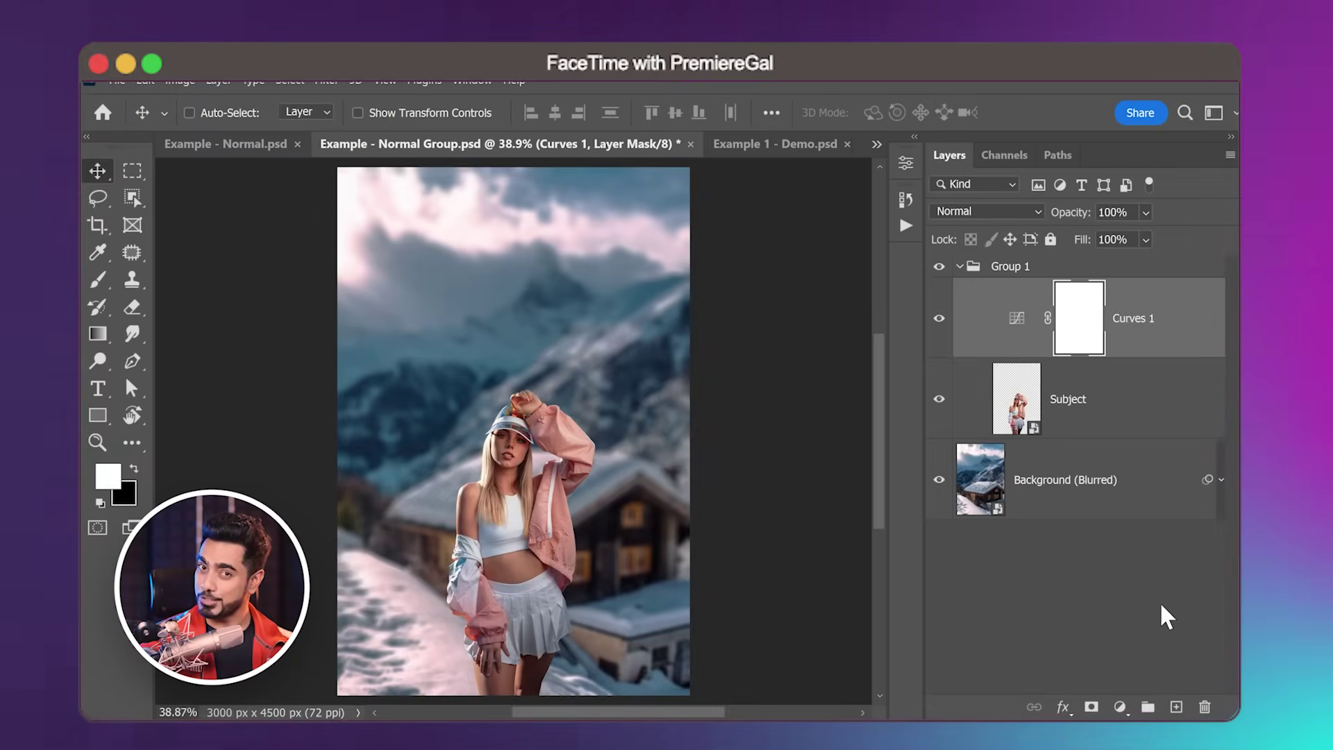
click(991, 269)
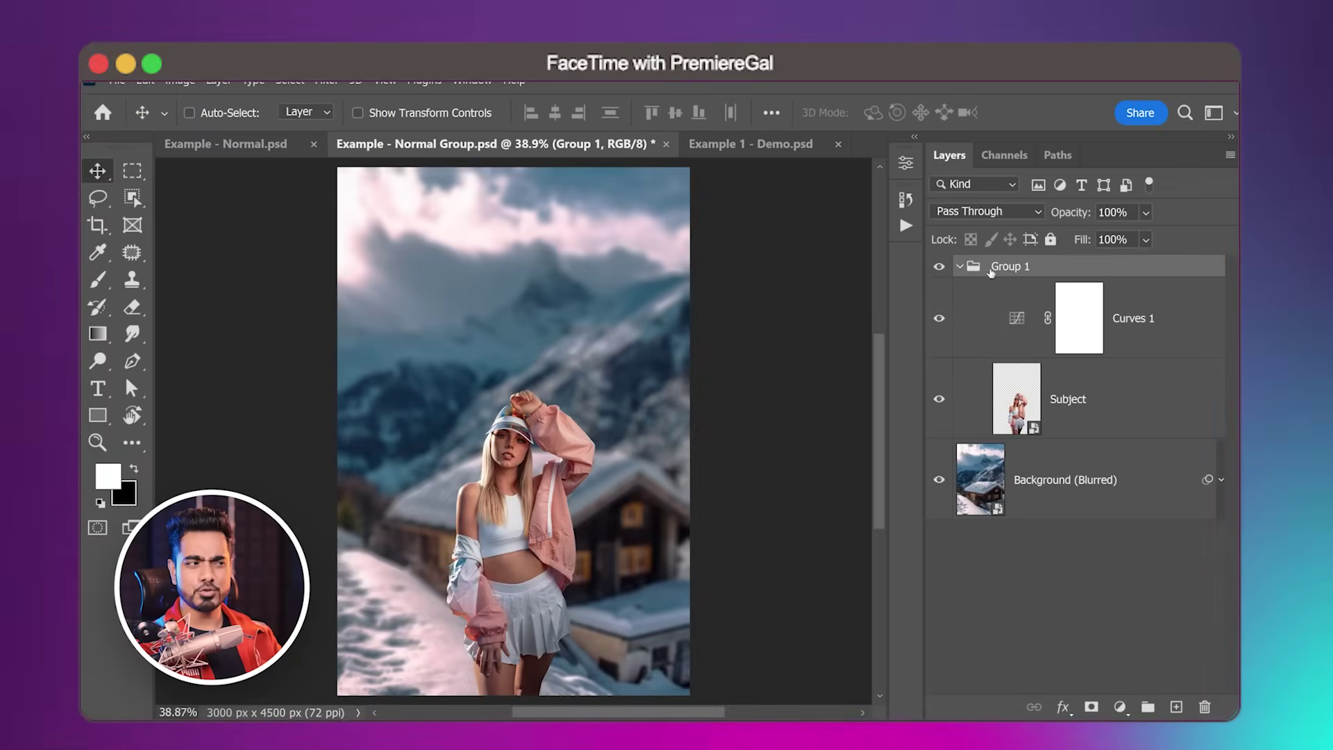
click(979, 211)
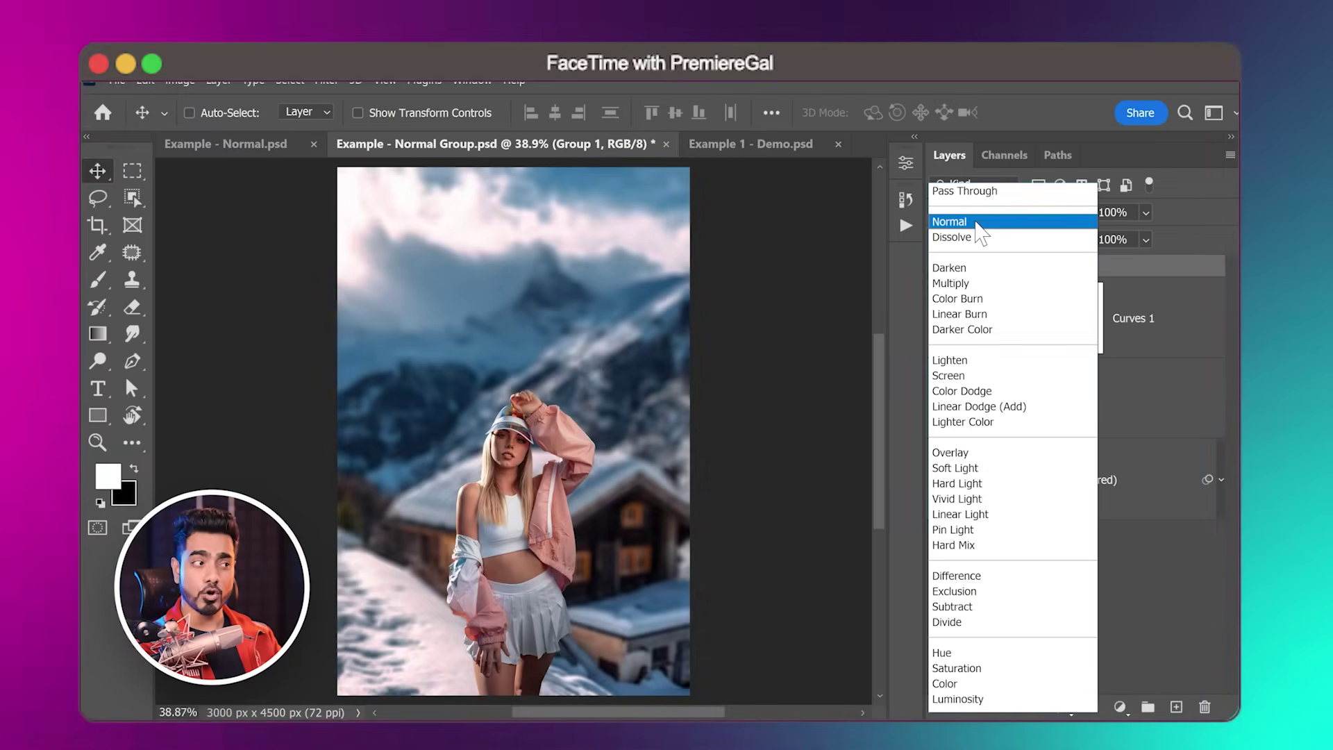
click(979, 221)
click(1102, 292)
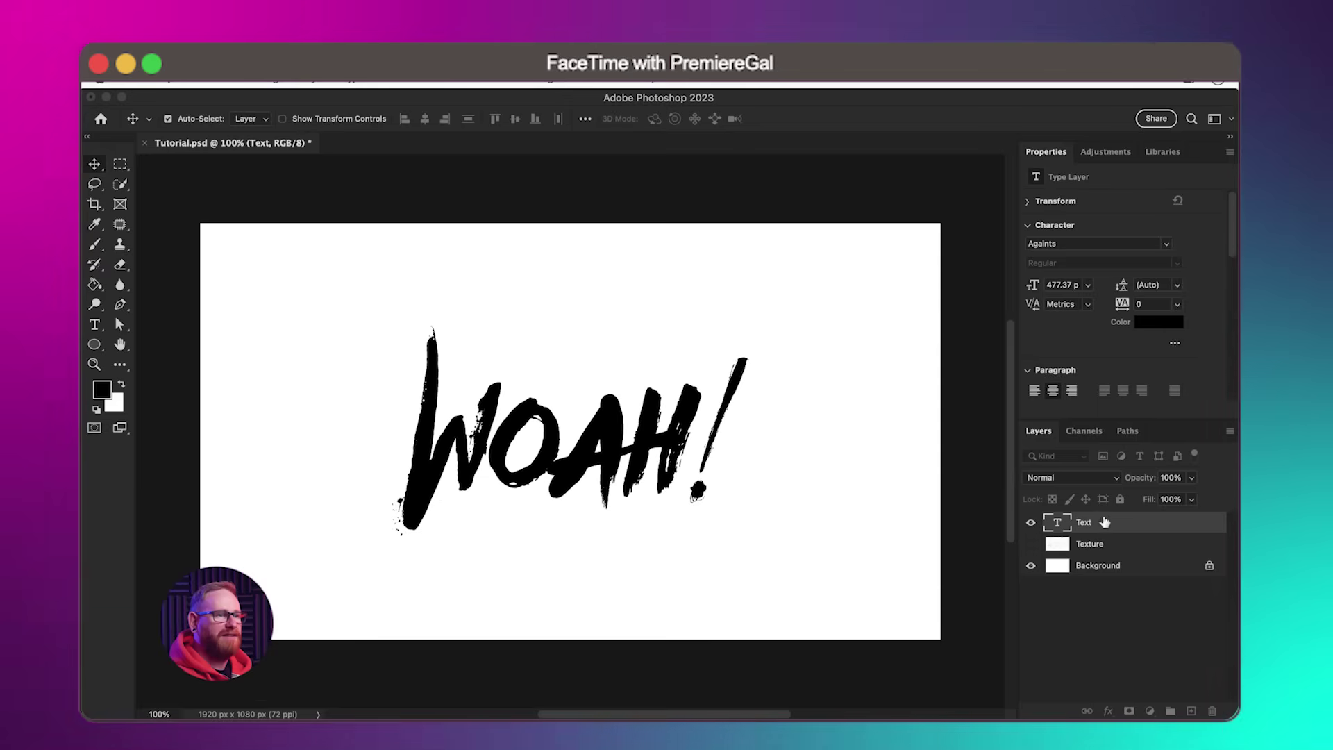
Convert the Text layer to a smart object and start a Displace filter at 20/20 scale.
right_click(1105, 522)
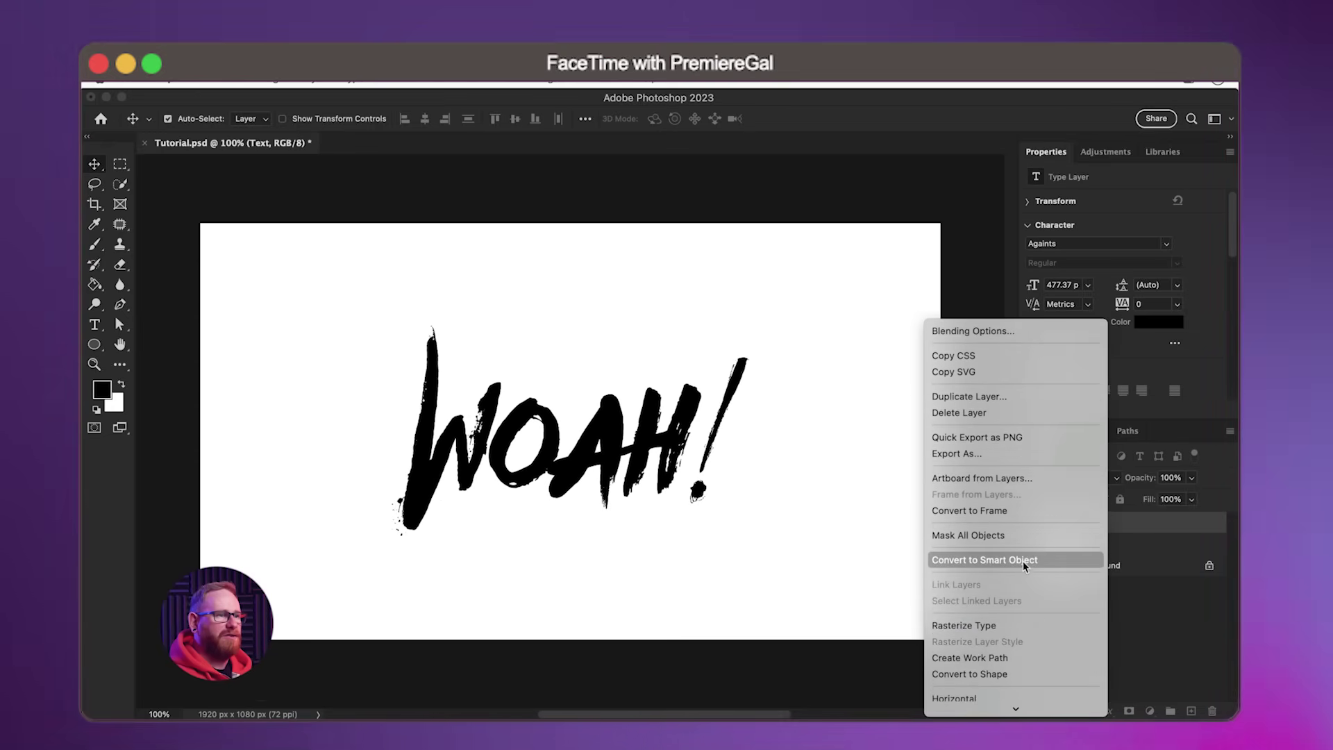
click(1024, 566)
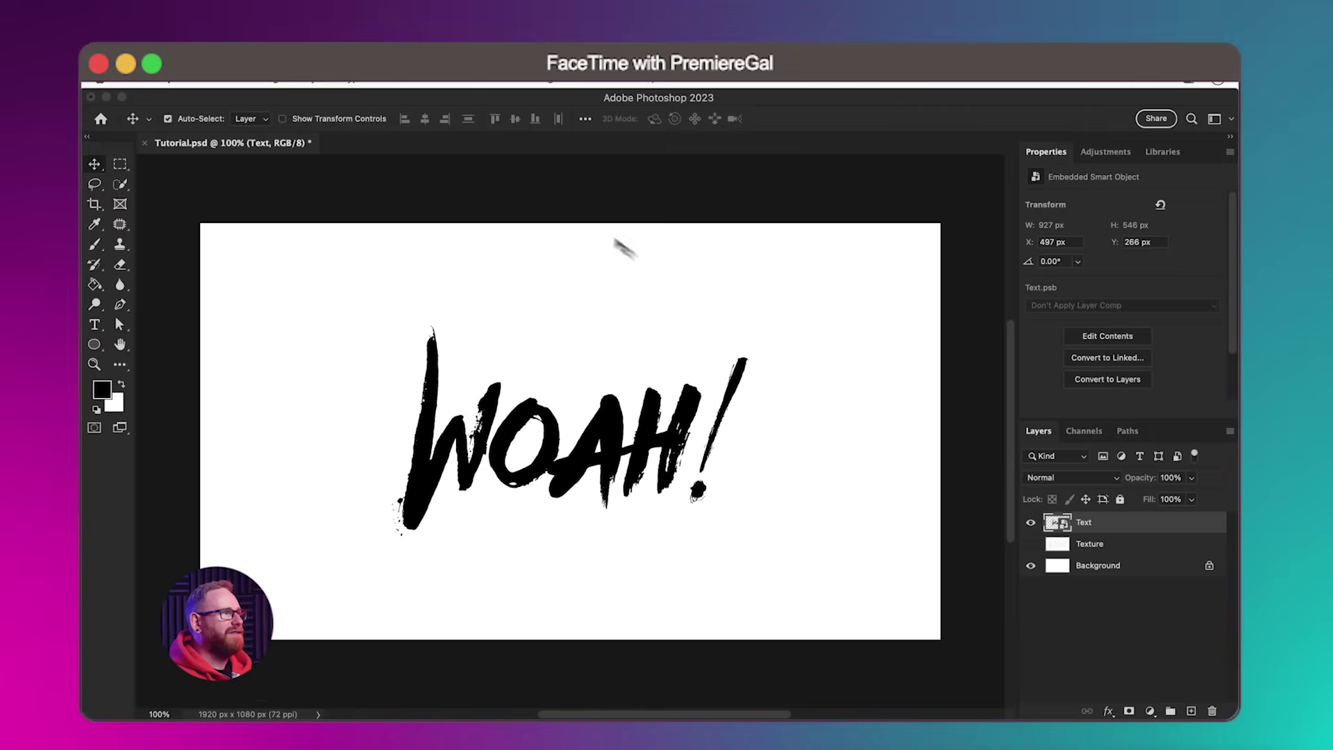
click(448, 83)
mouse_move(638, 309)
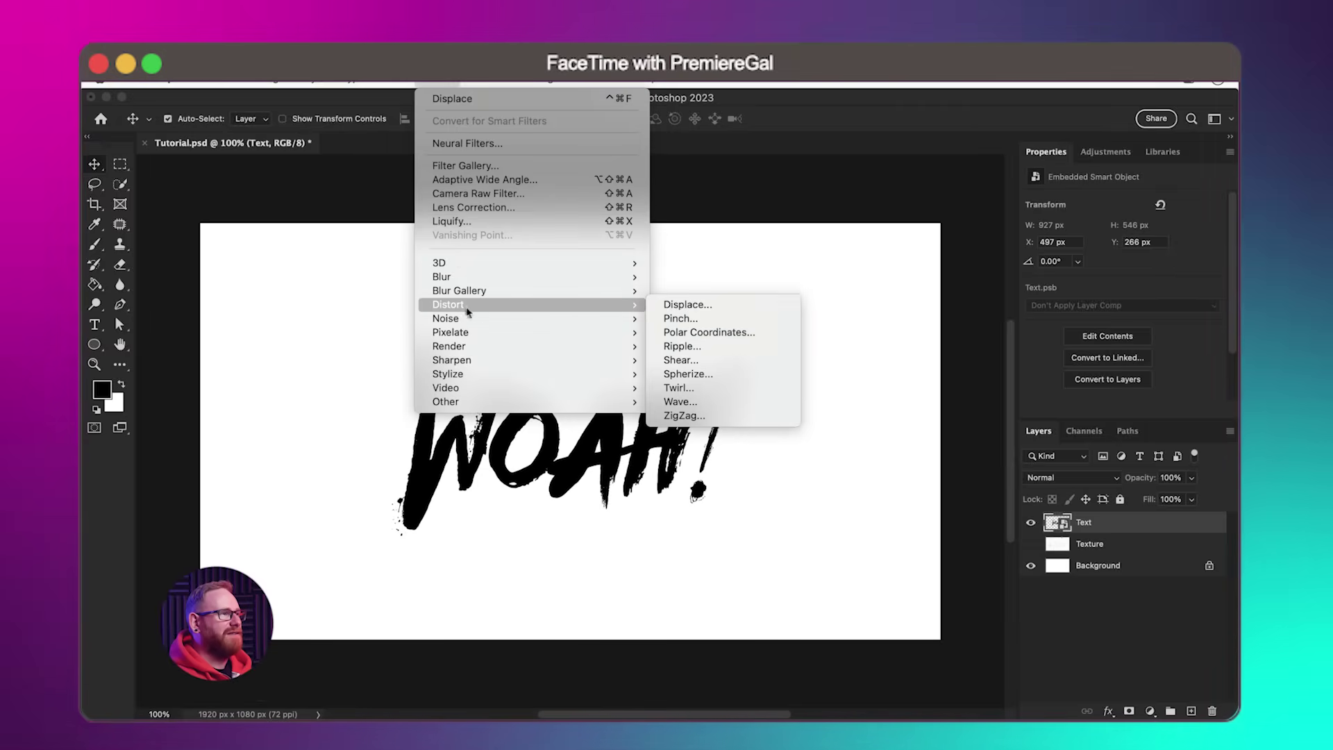
click(671, 307)
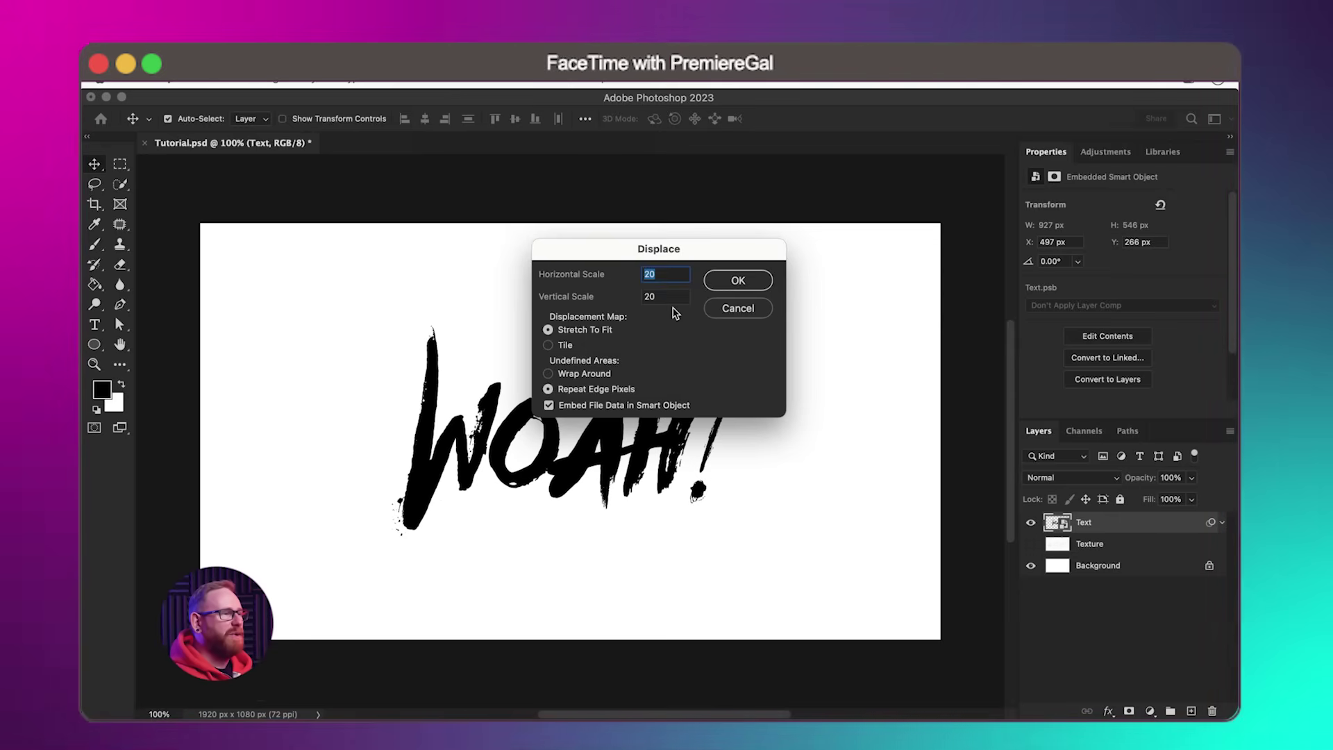
key(Return)
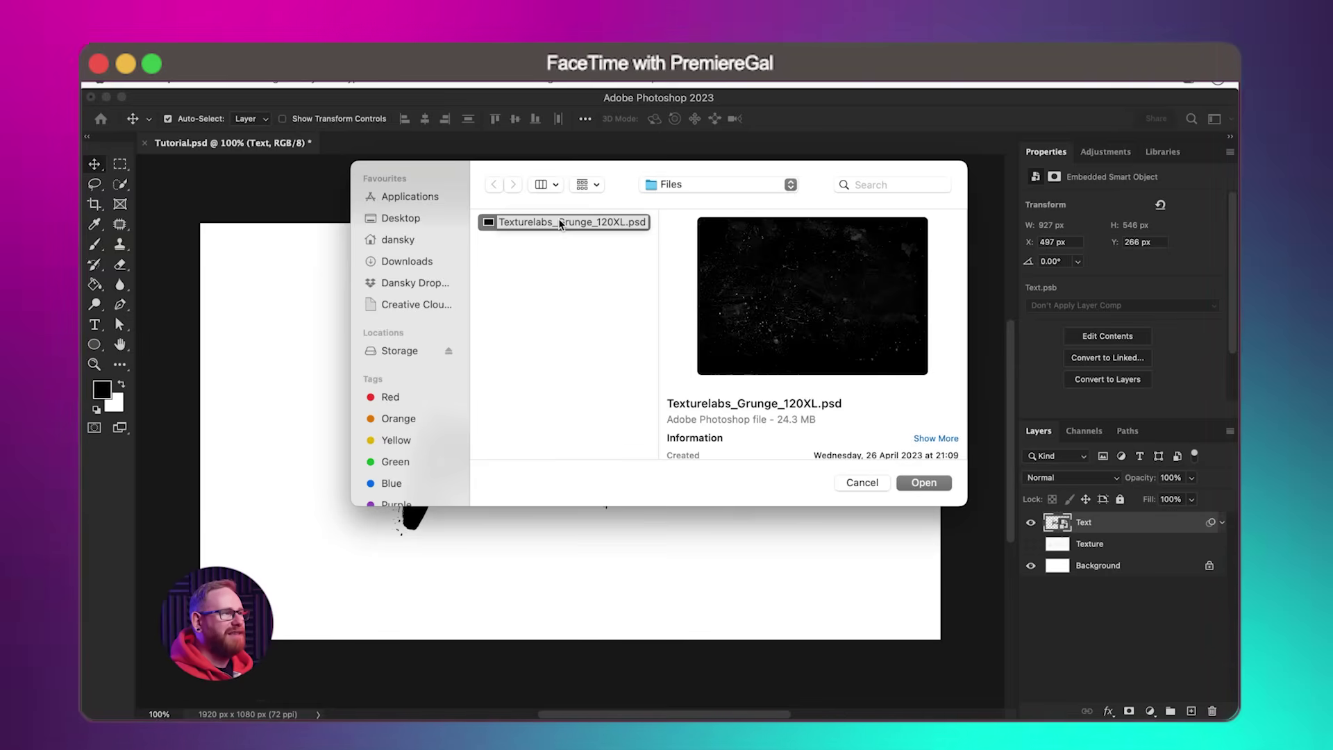
Apply the grunge texture as the Displace map and inspect the W's roughened edge close up.
click(933, 487)
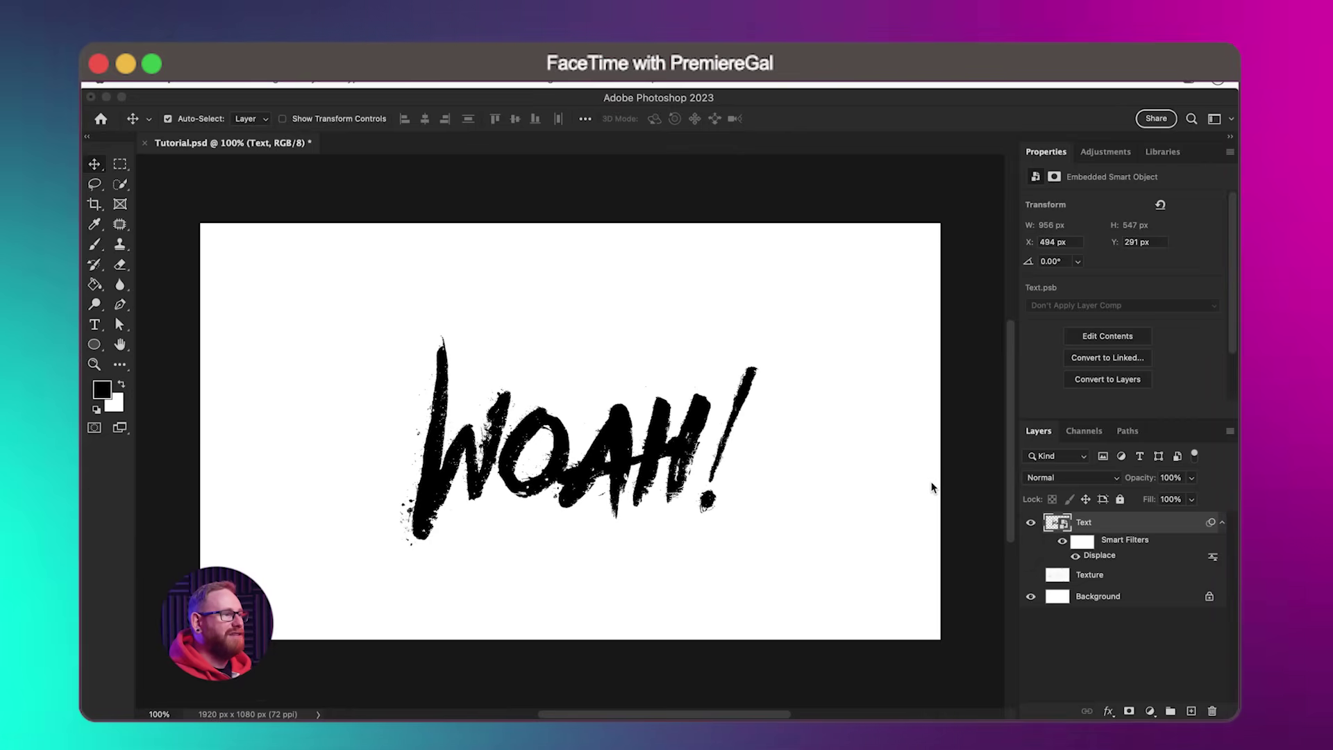
key(super+equal)
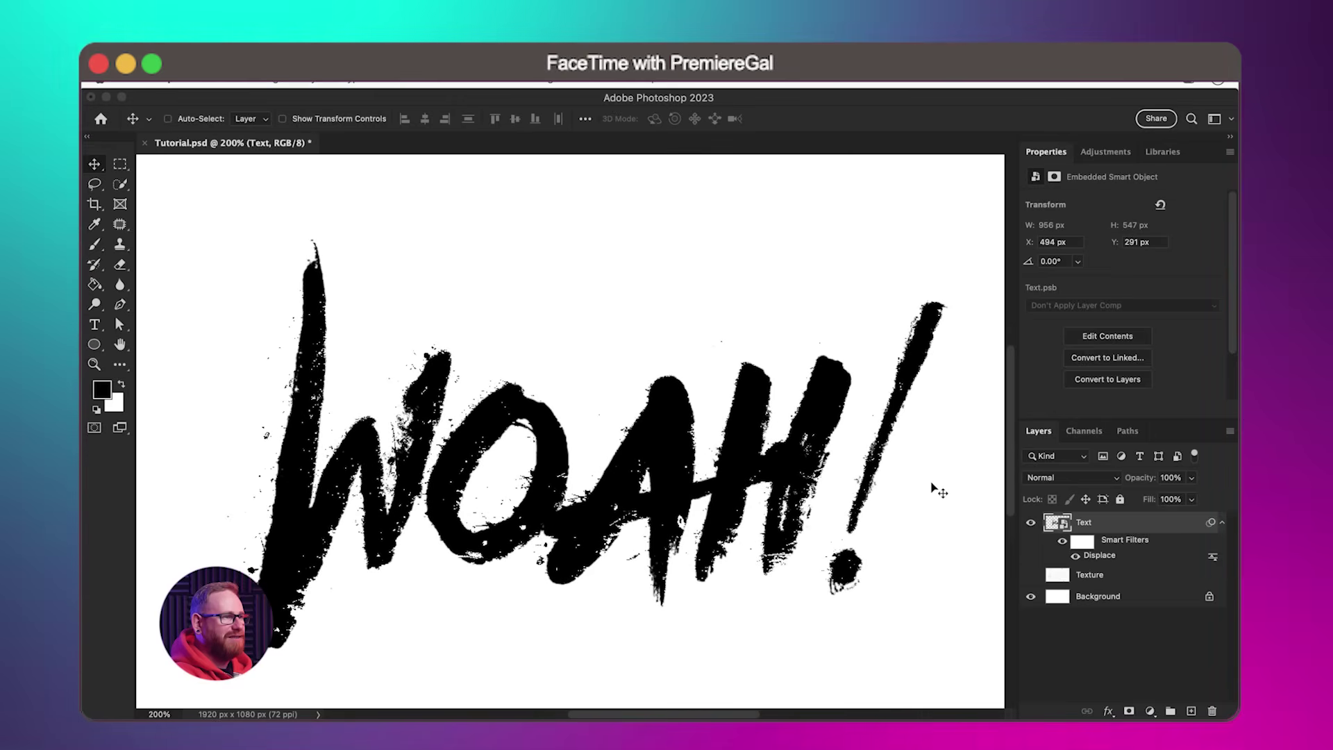
click(1075, 556)
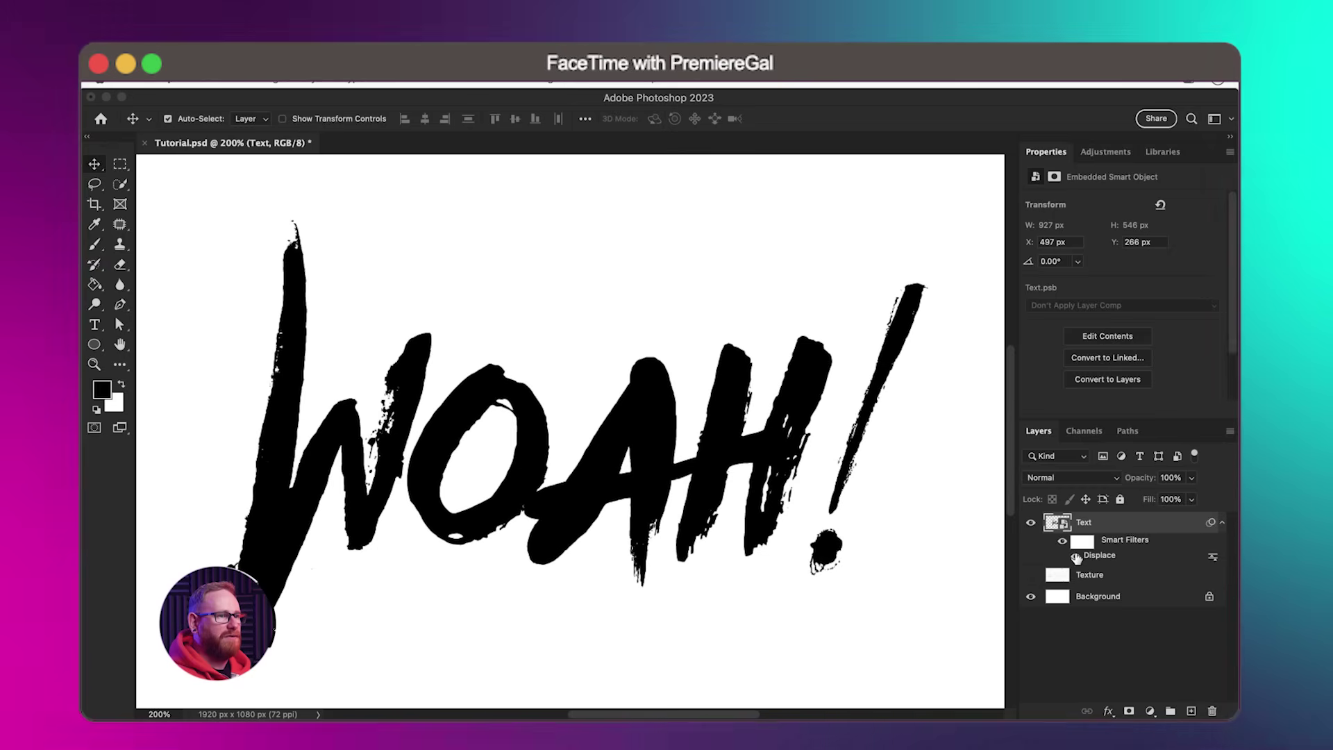
click(1075, 555)
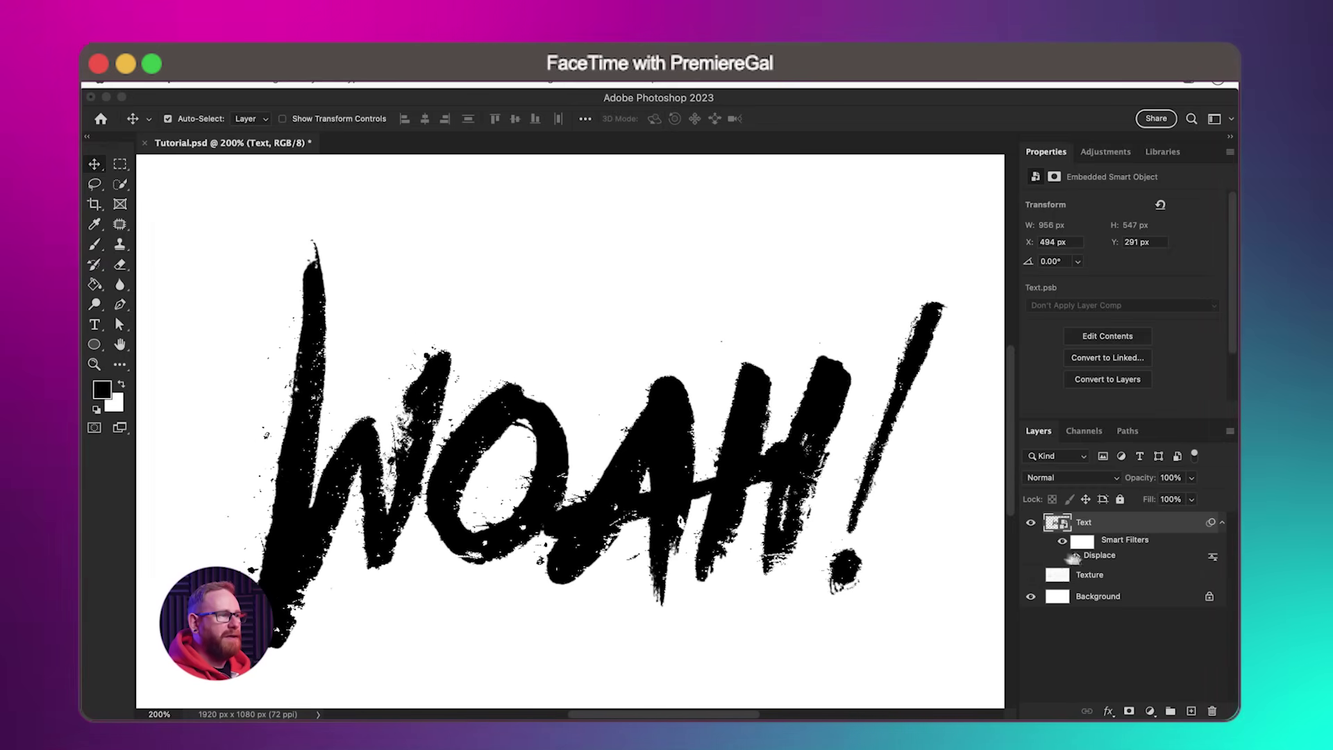
key(z)
drag(398, 396, 467, 414)
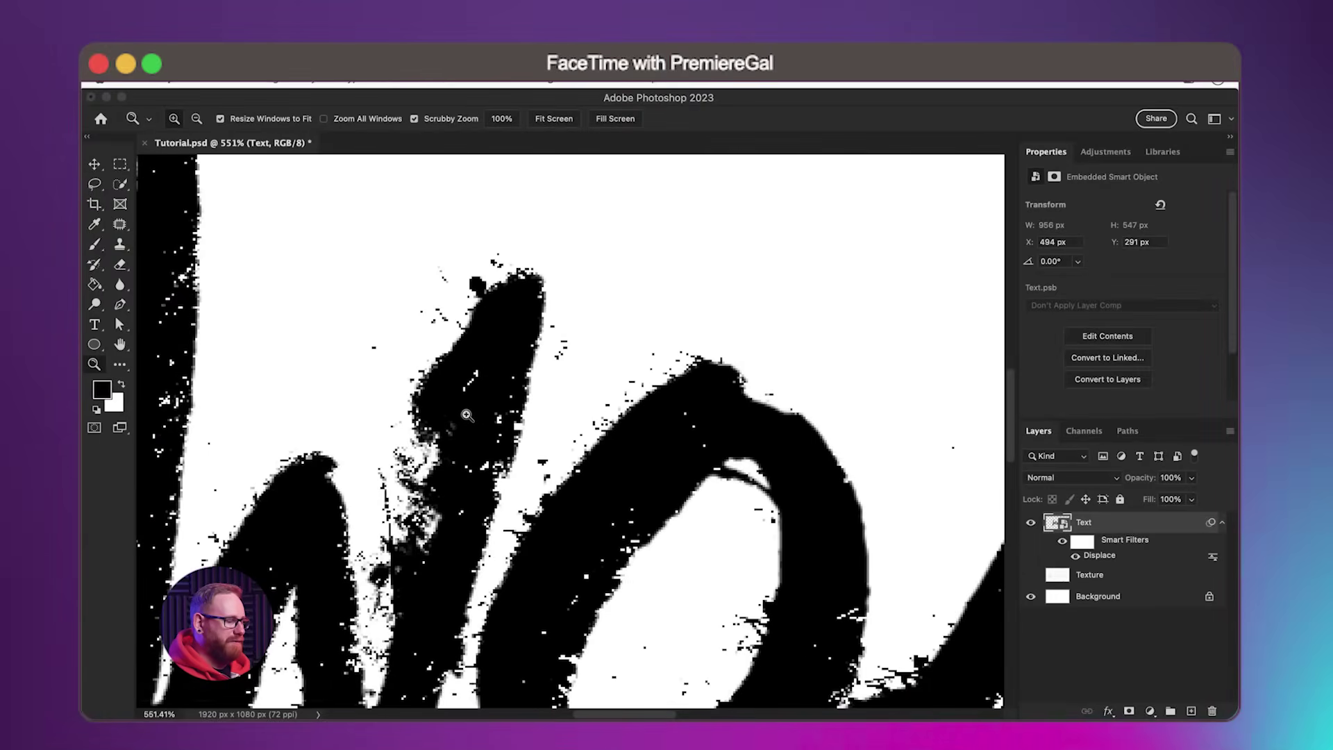
key(v)
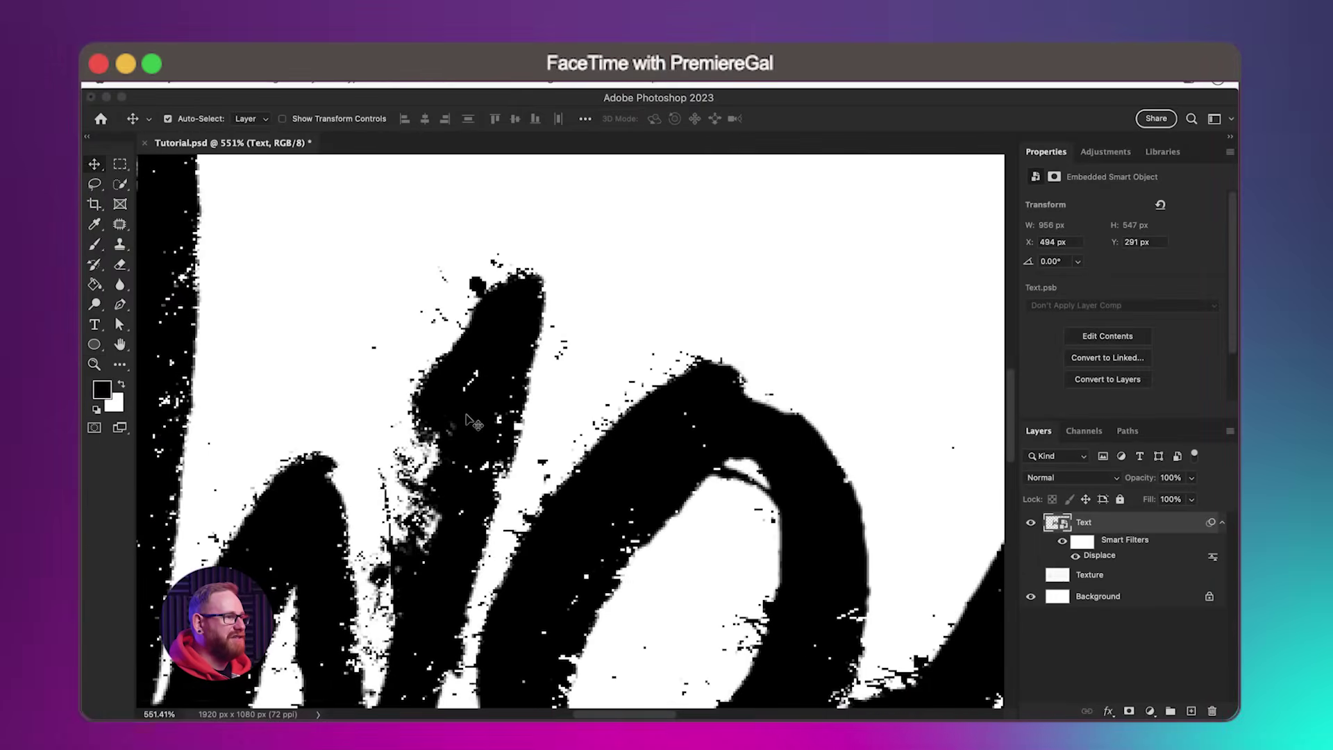
Add a Gaussian Blur with a 0.3 px radius to the lettering.
click(443, 84)
mouse_move(527, 276)
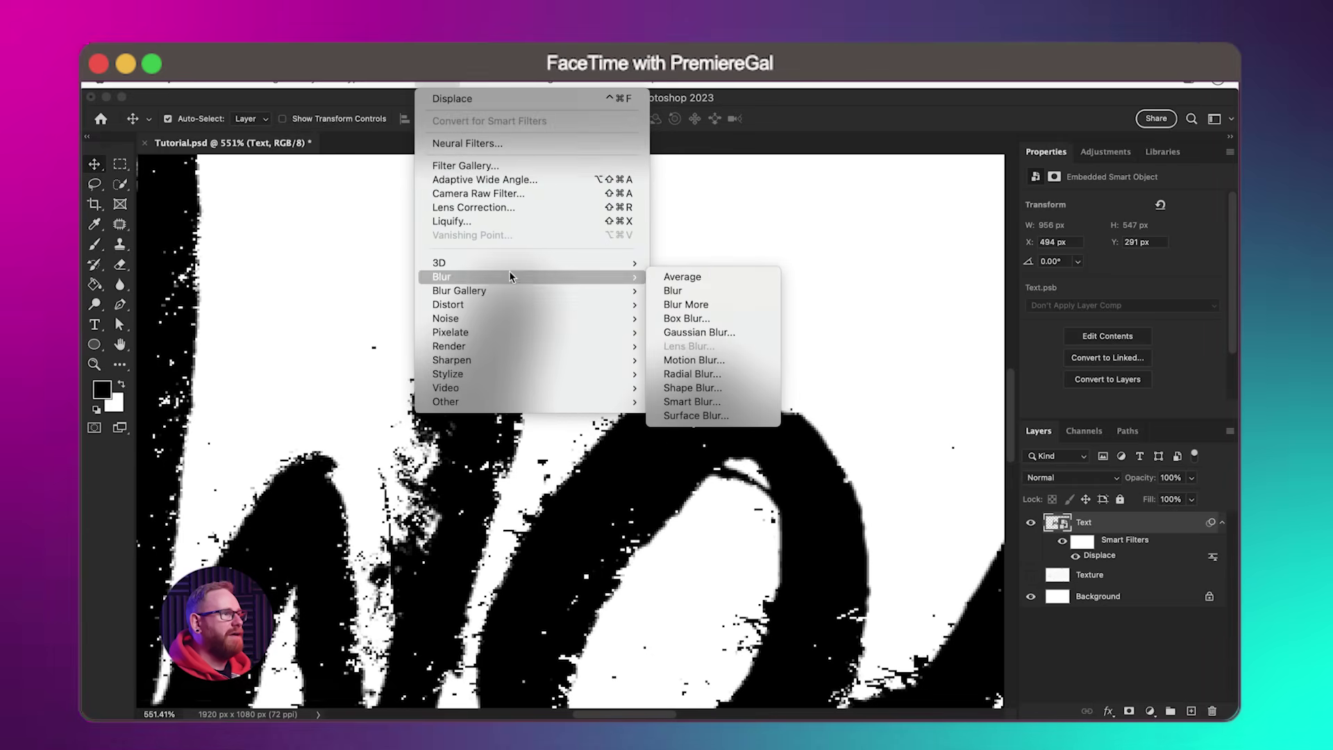
click(697, 333)
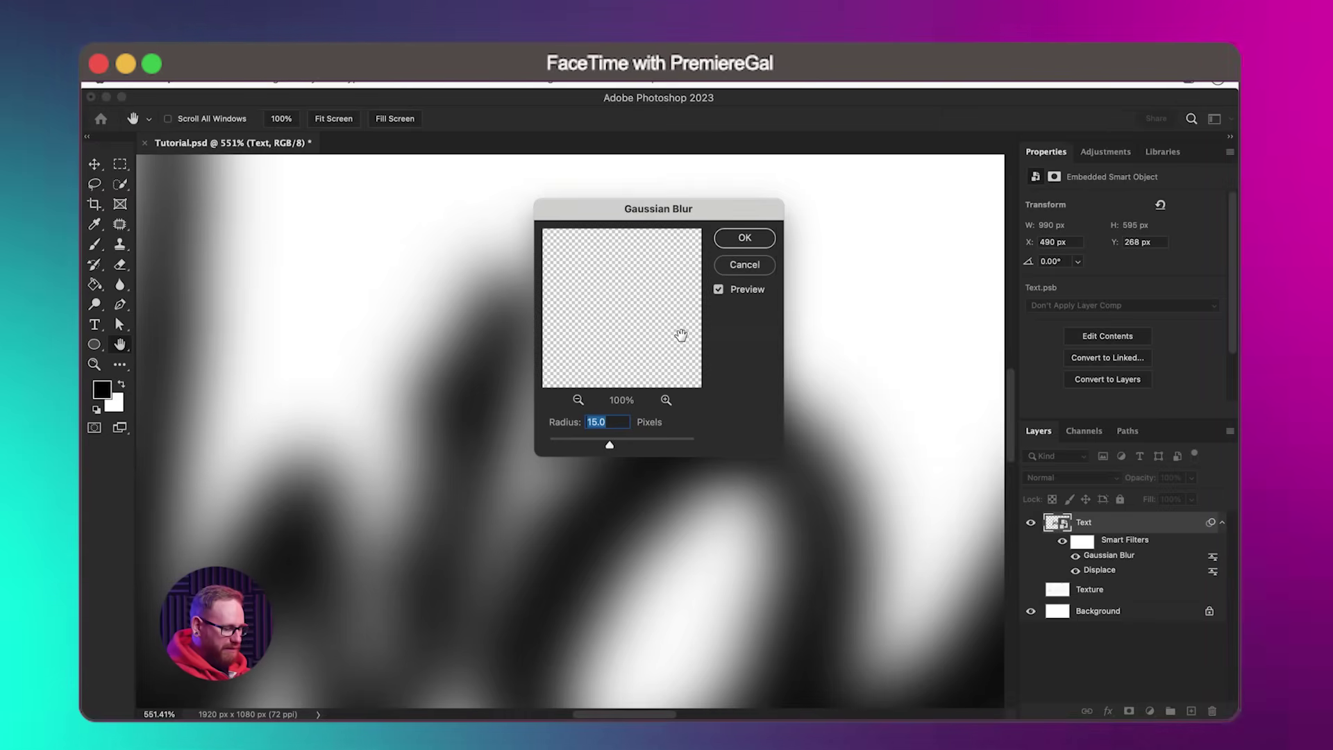
key(BackSpace)
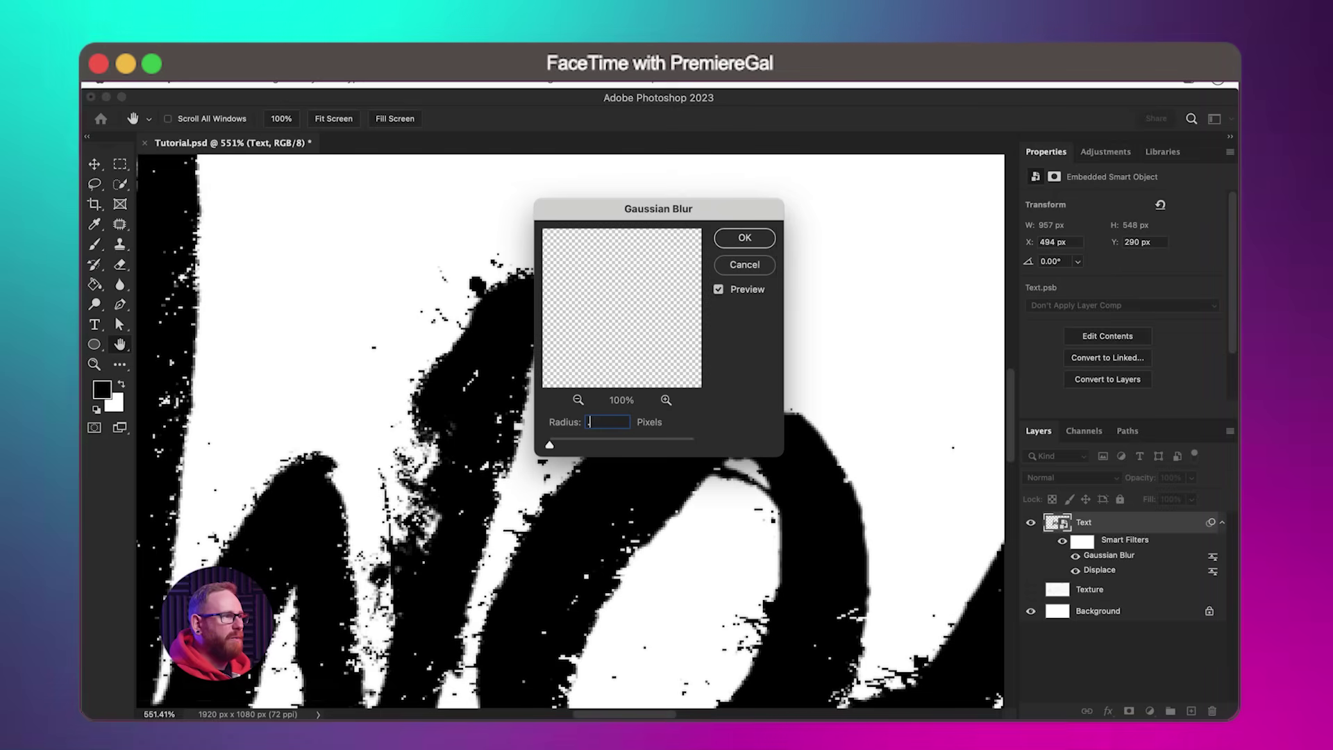
text(.3)
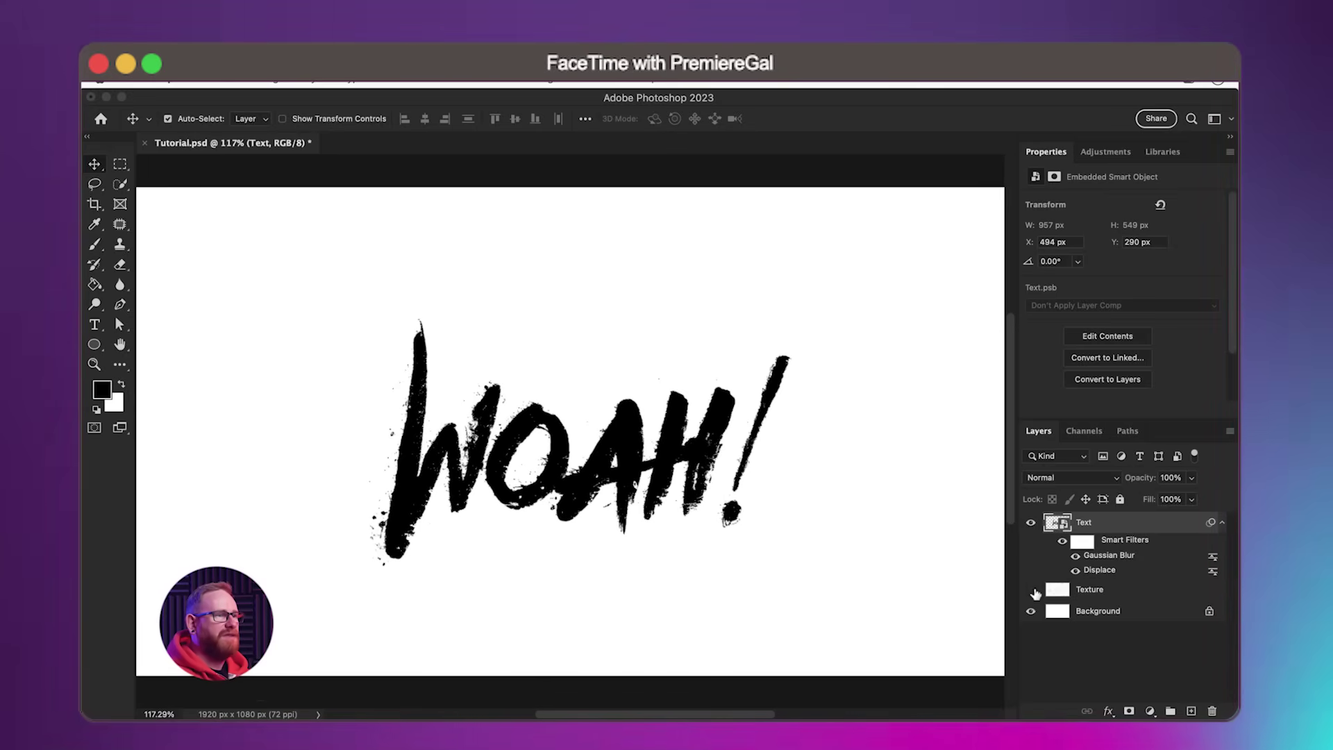
Show the Texture layer and add a Gradient Map whose white end is red ff3333.
click(1031, 590)
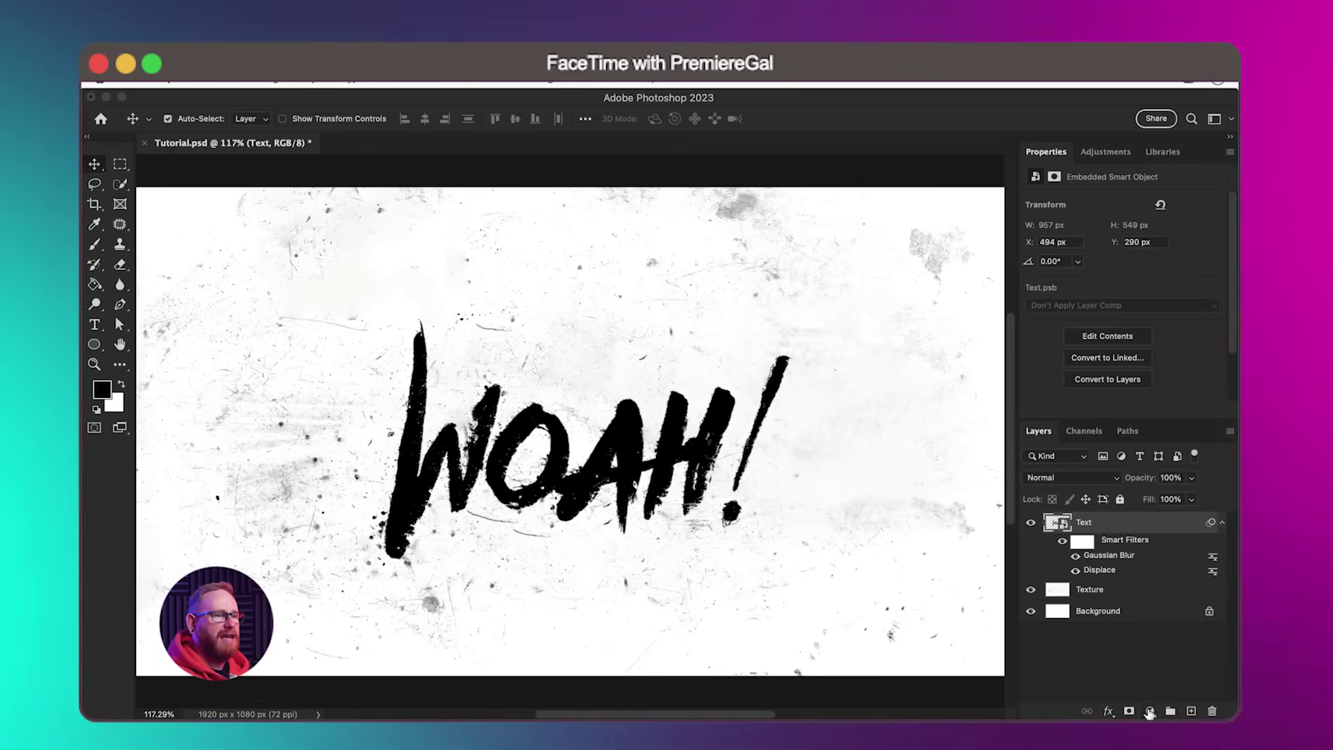
click(1150, 711)
click(1154, 662)
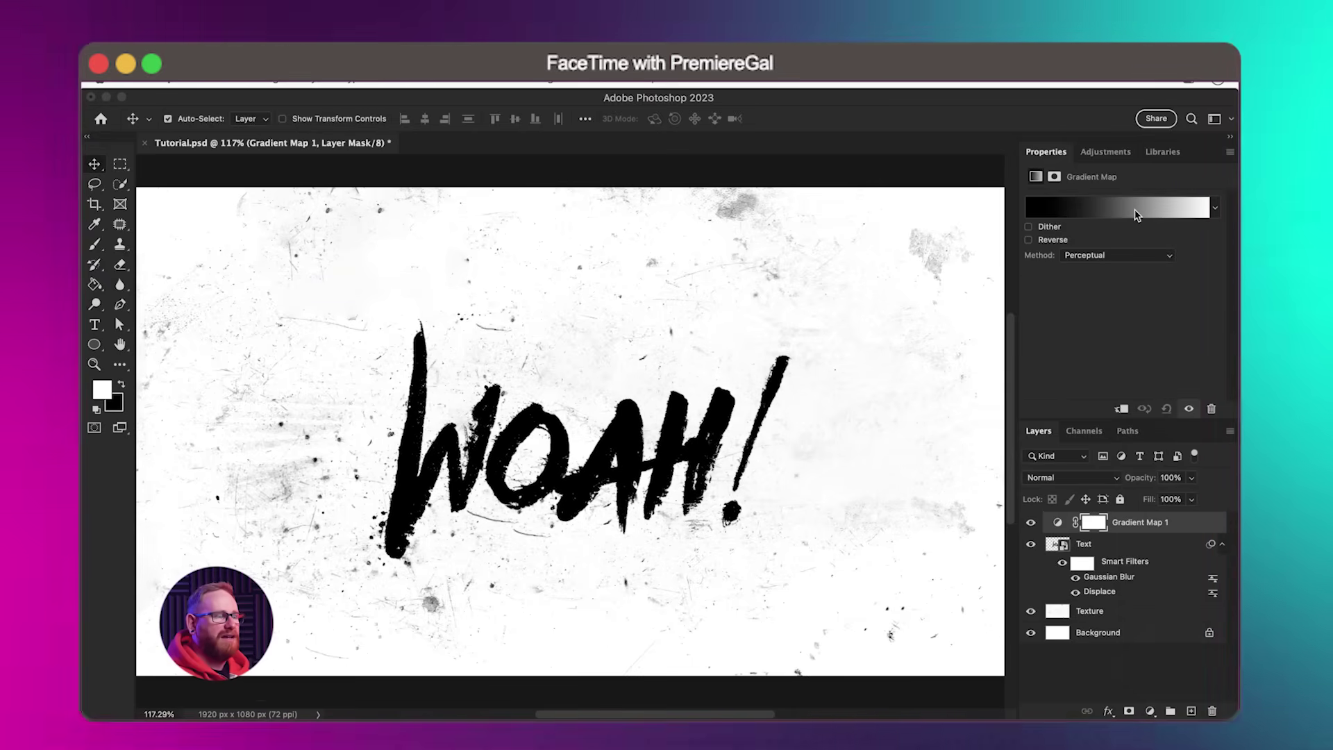
click(1136, 214)
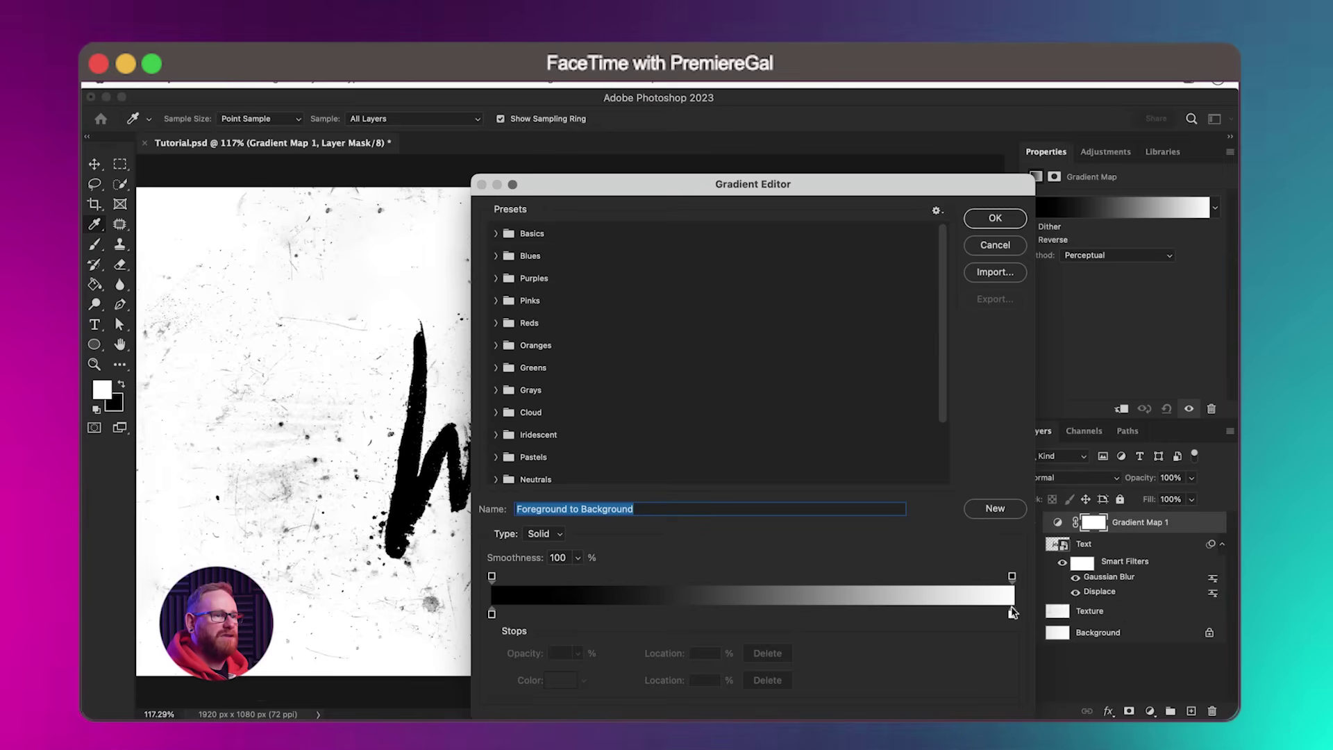
double_click(1012, 615)
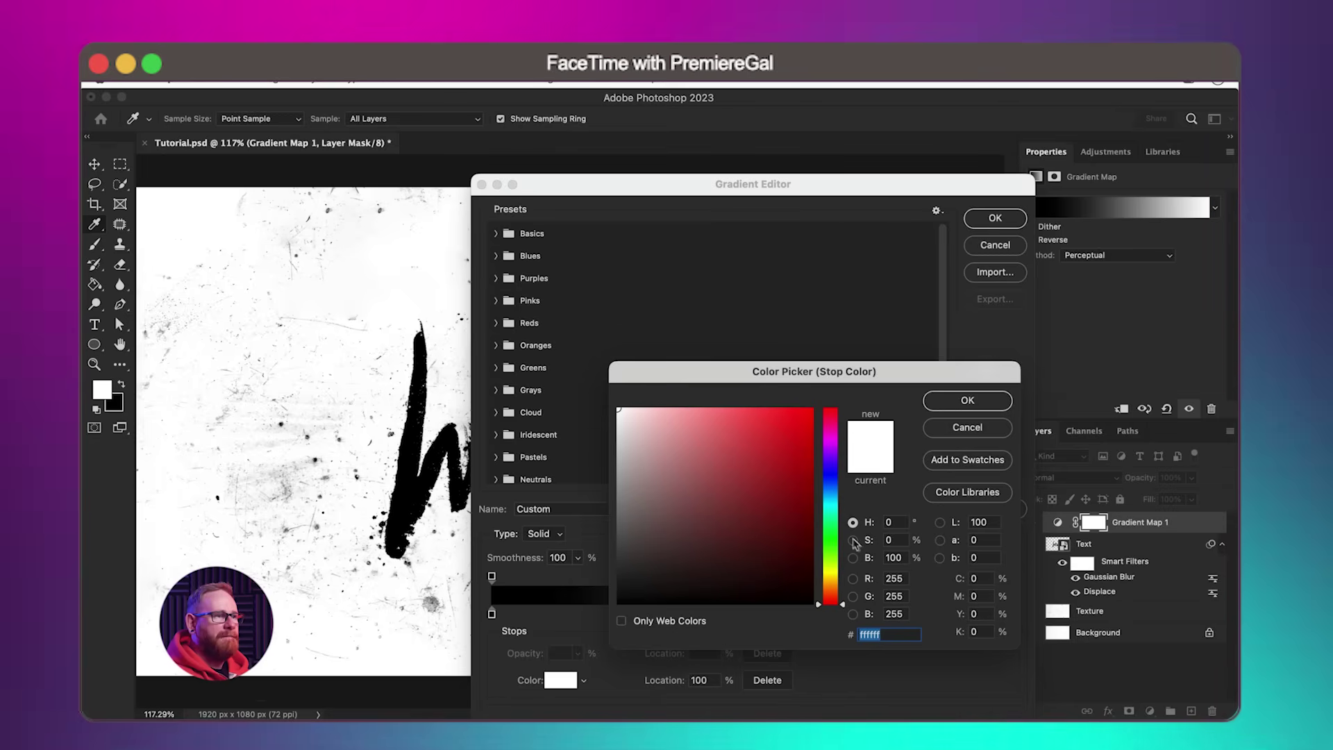
drag(792, 518, 774, 405)
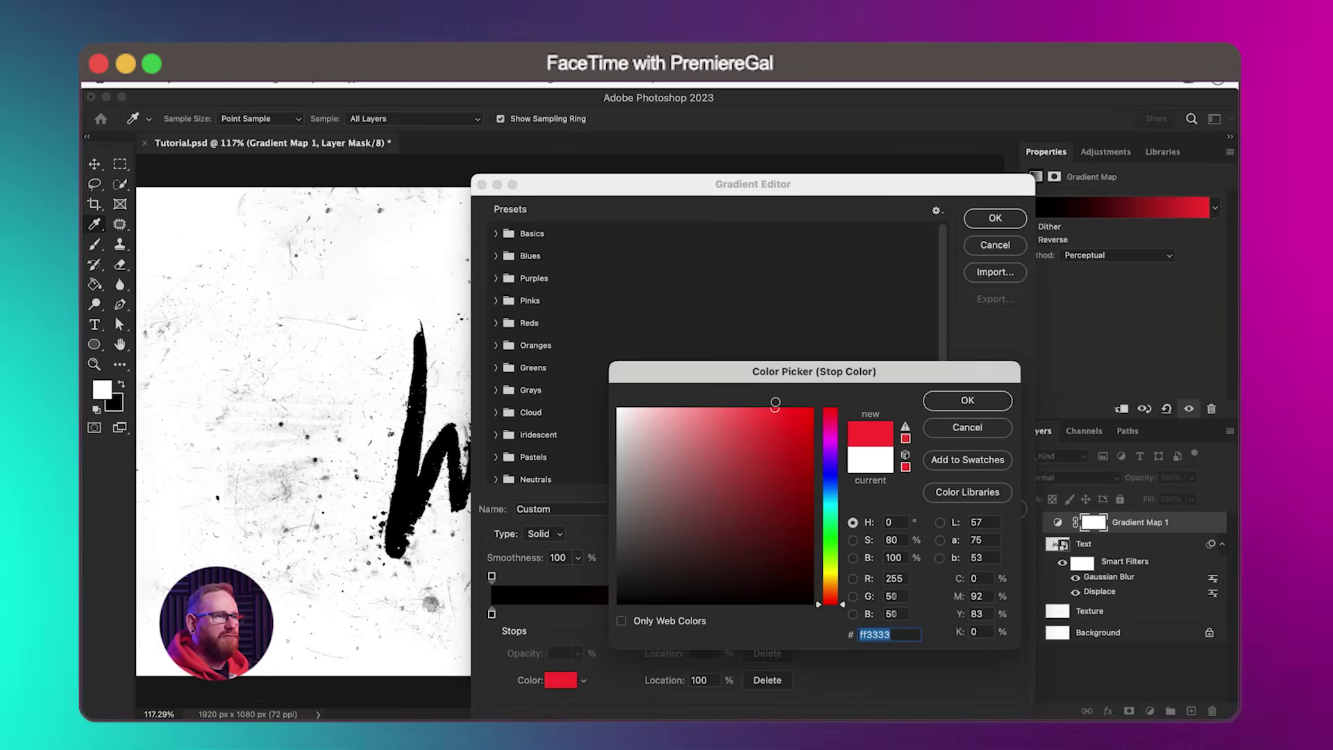
key(Return)
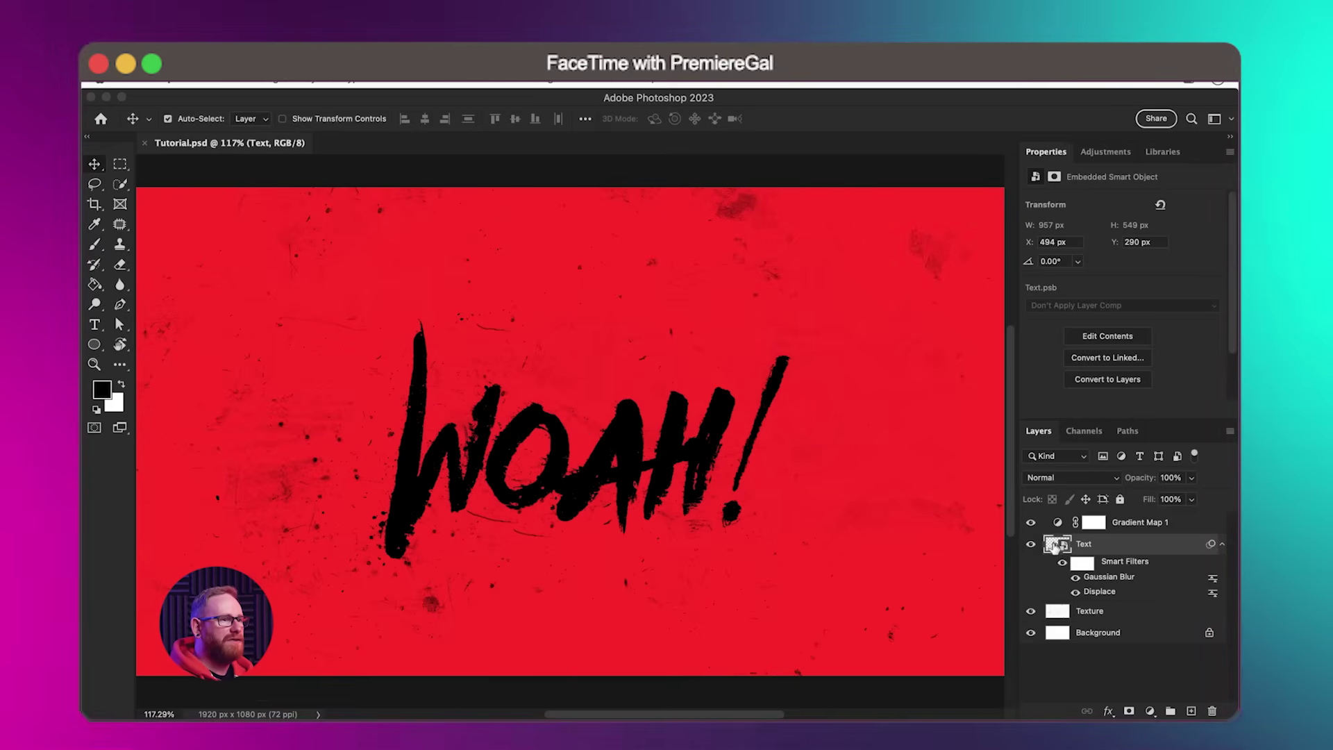
double_click(1056, 543)
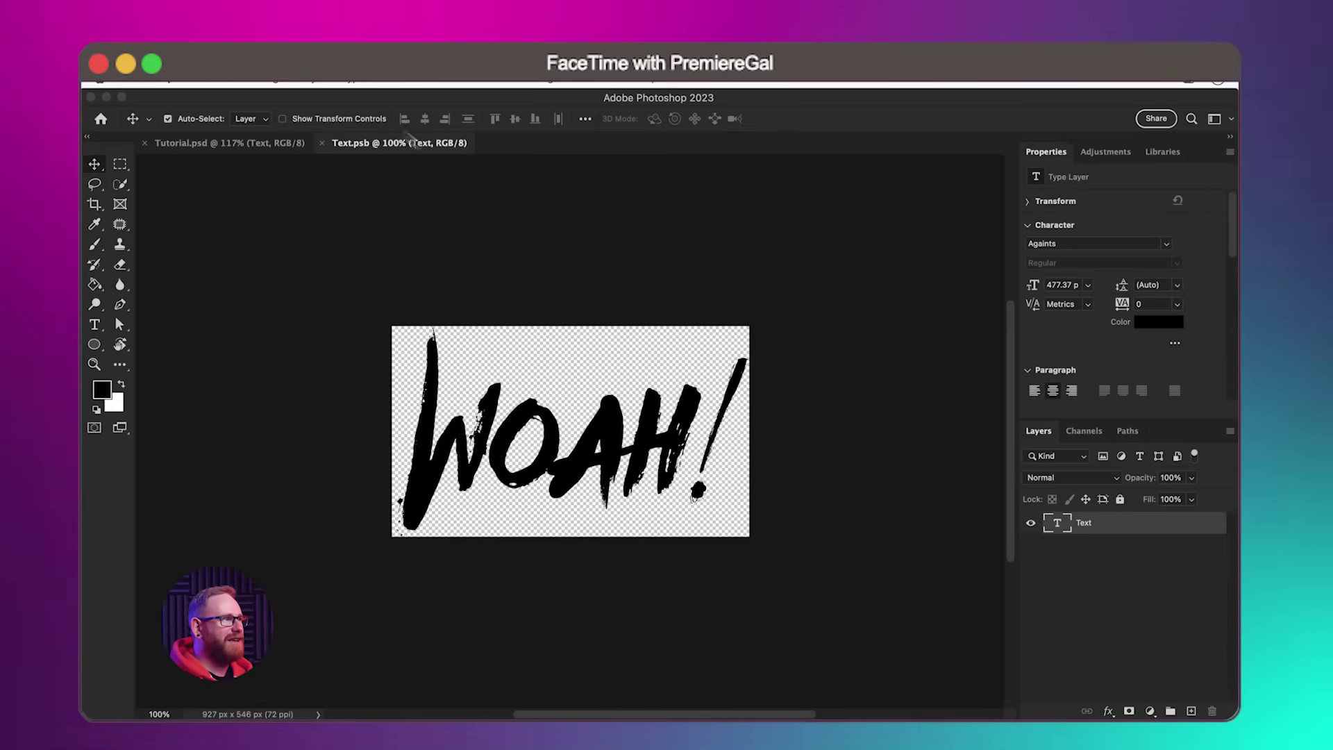
Widen the Text smart object's canvas to 2000 px with Canvas Size.
click(343, 73)
click(286, 203)
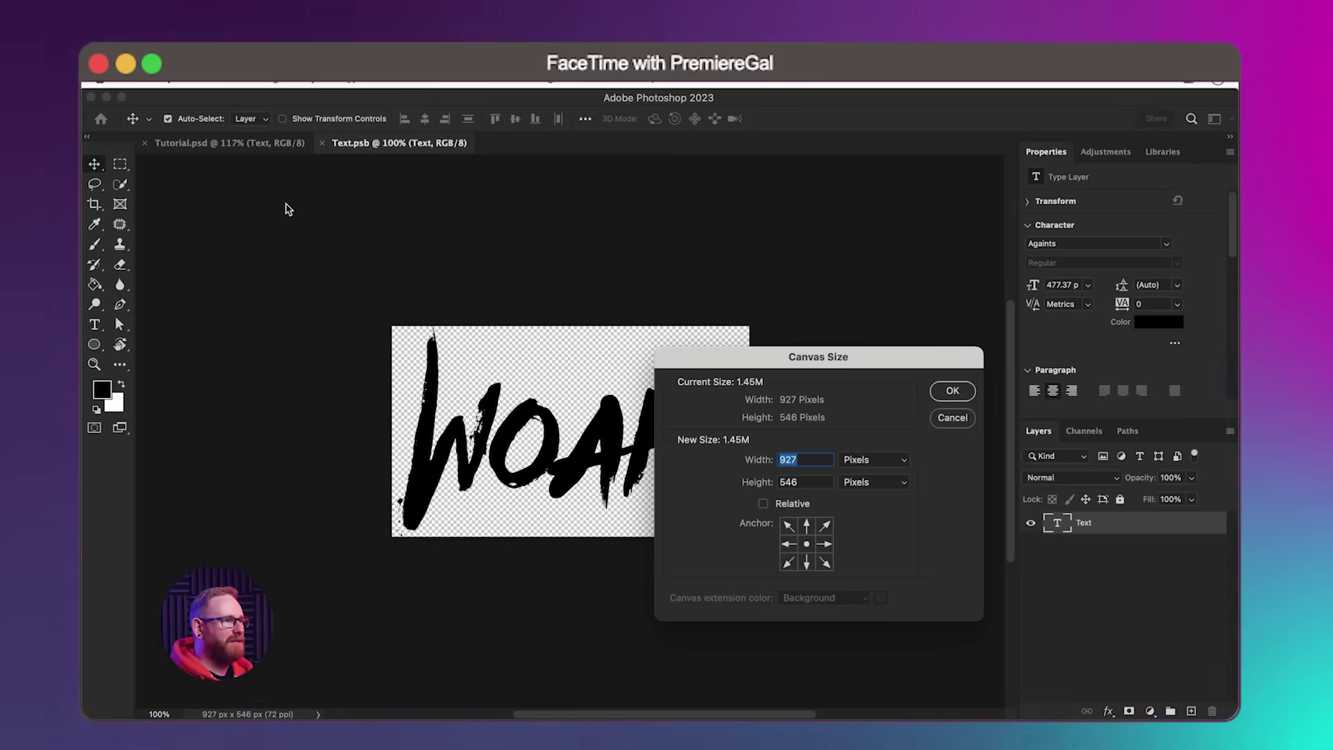
text(200)
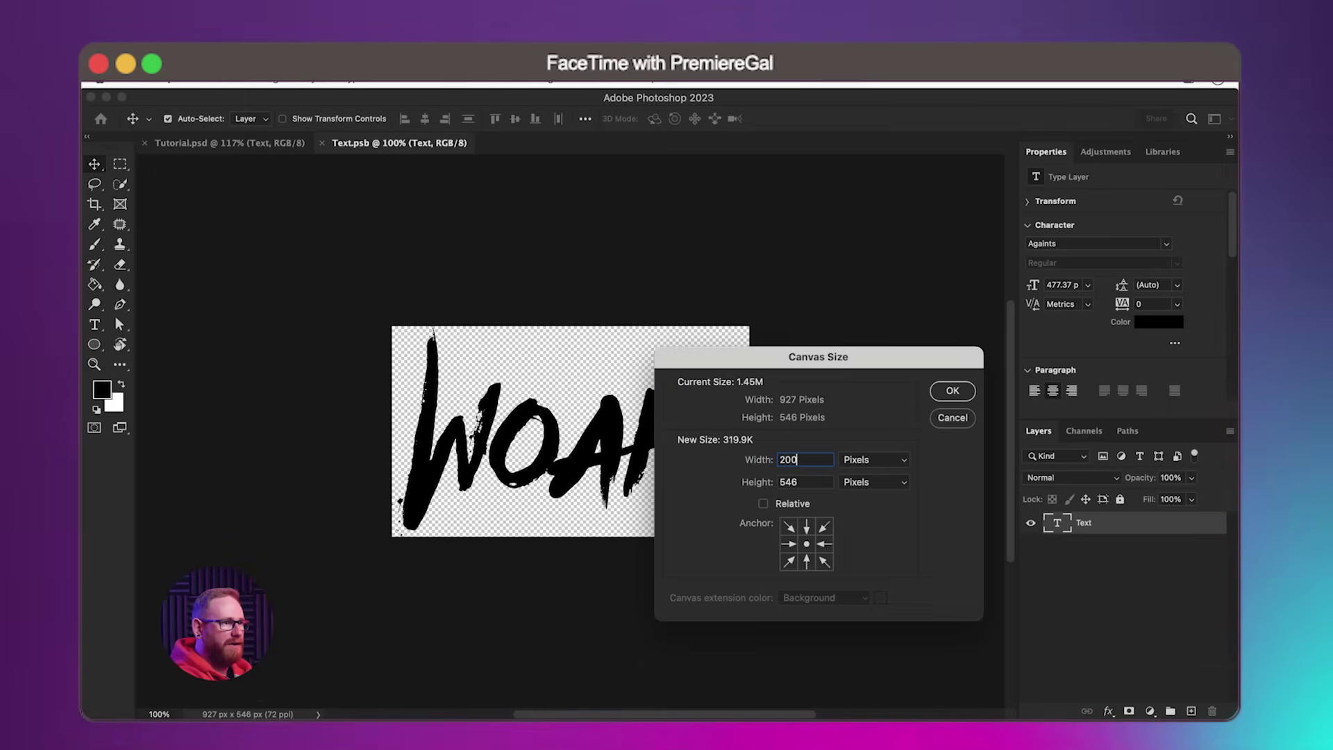
text(0)
key(Tab)
key(Return)
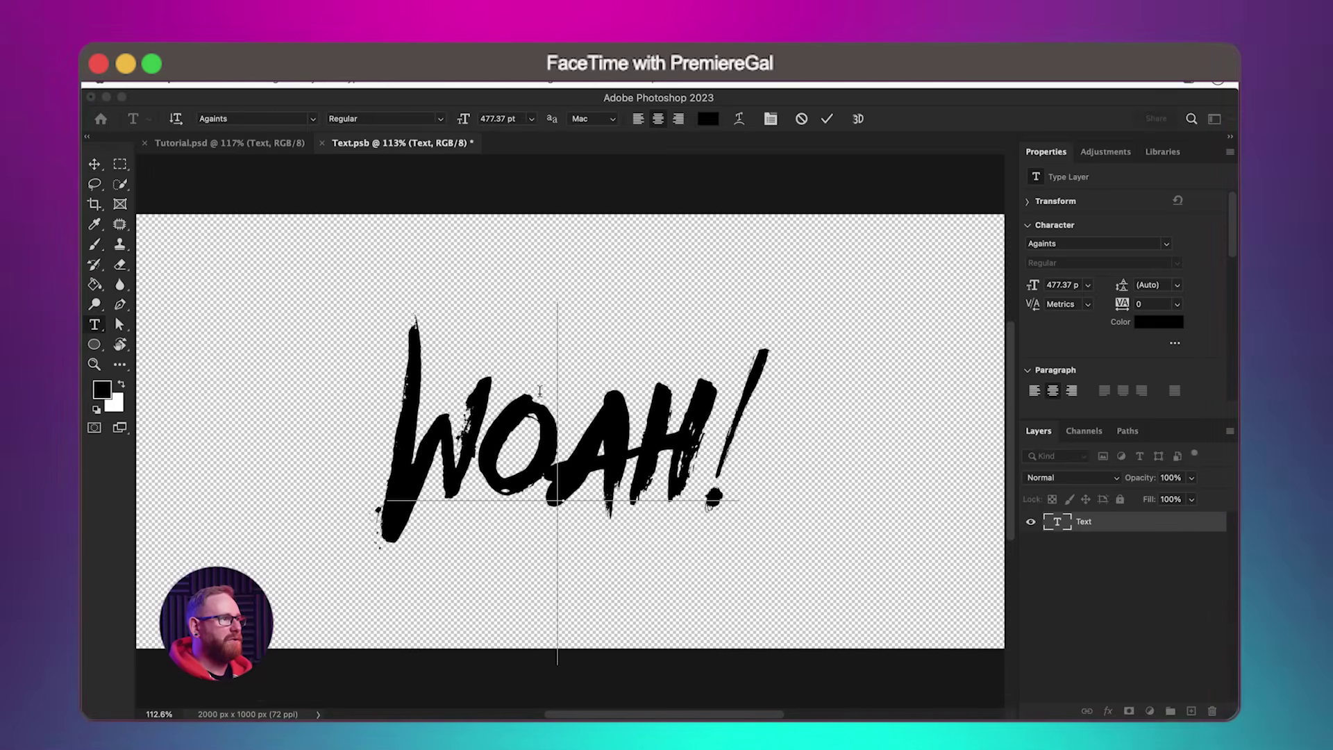
Reset the WOAH! lettering in Times Regular, save it and return to Tutorial.psd.
key(super+a)
click(239, 119)
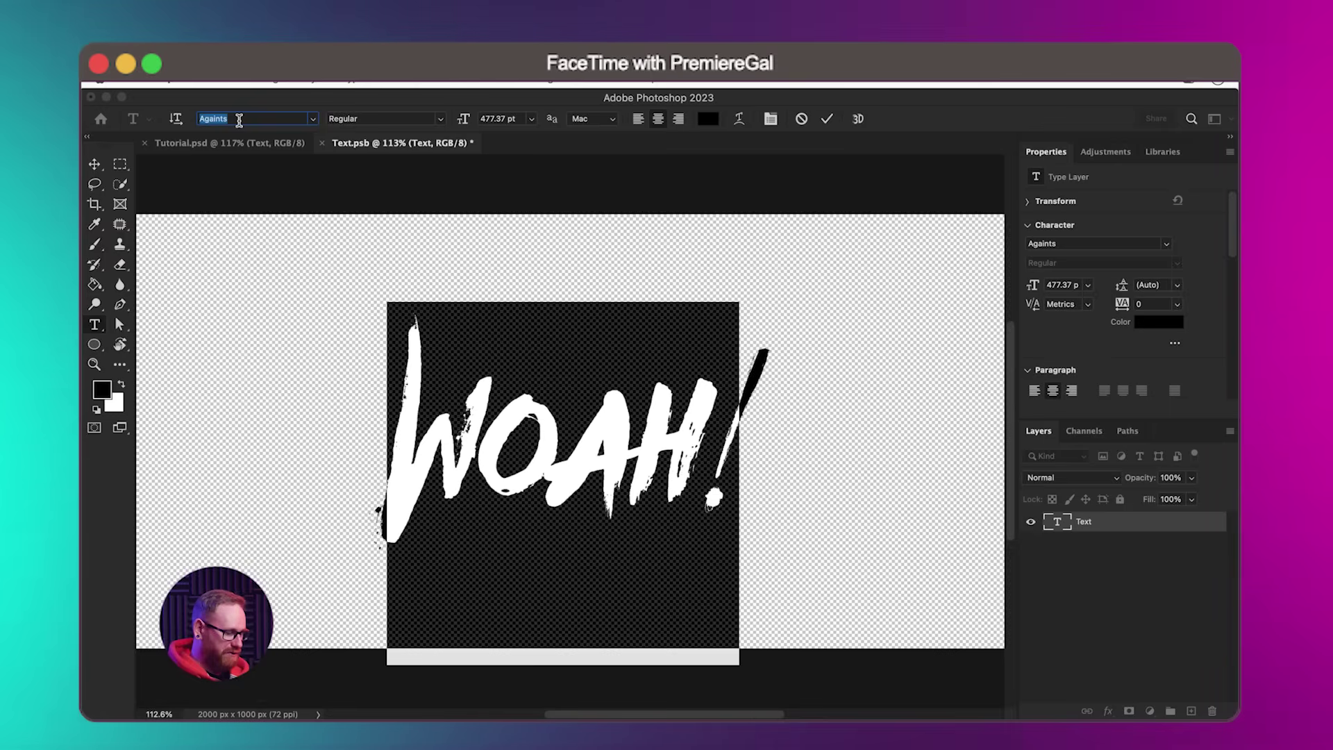
text(imes)
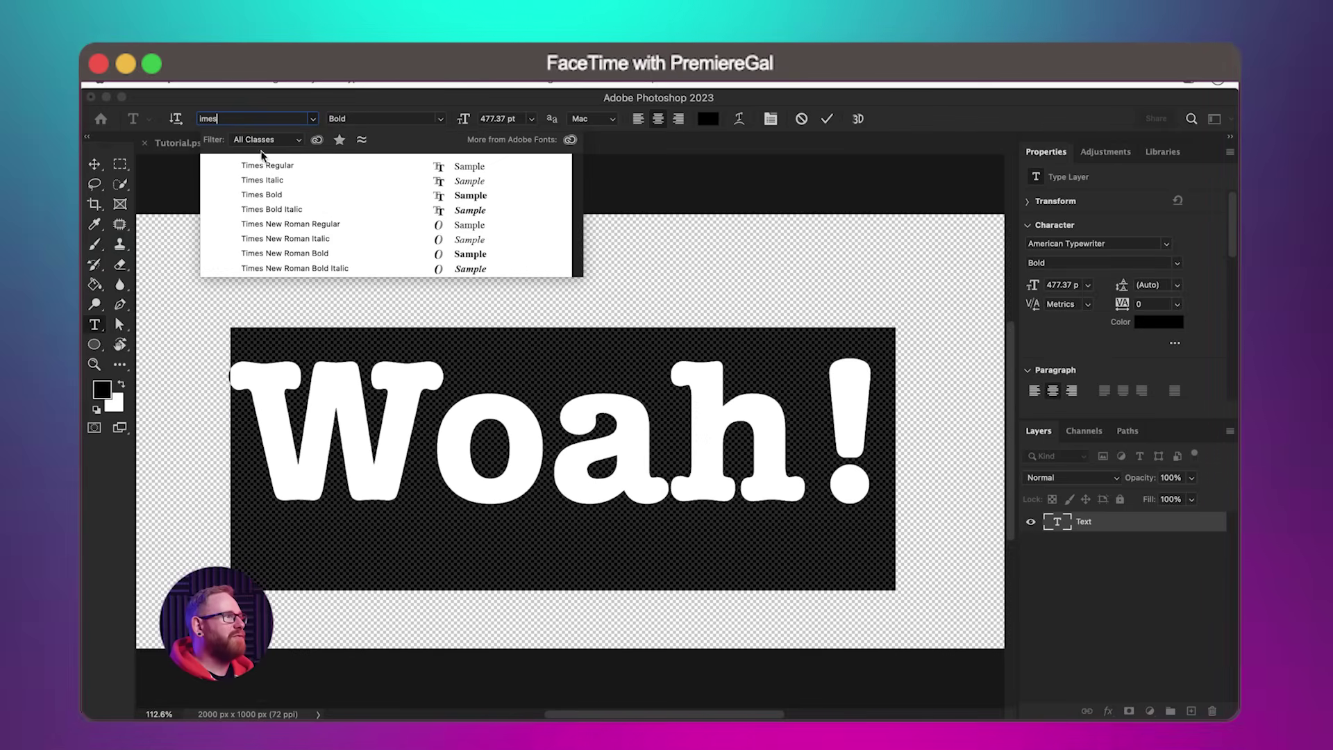
click(269, 166)
key(super+Return)
key(v)
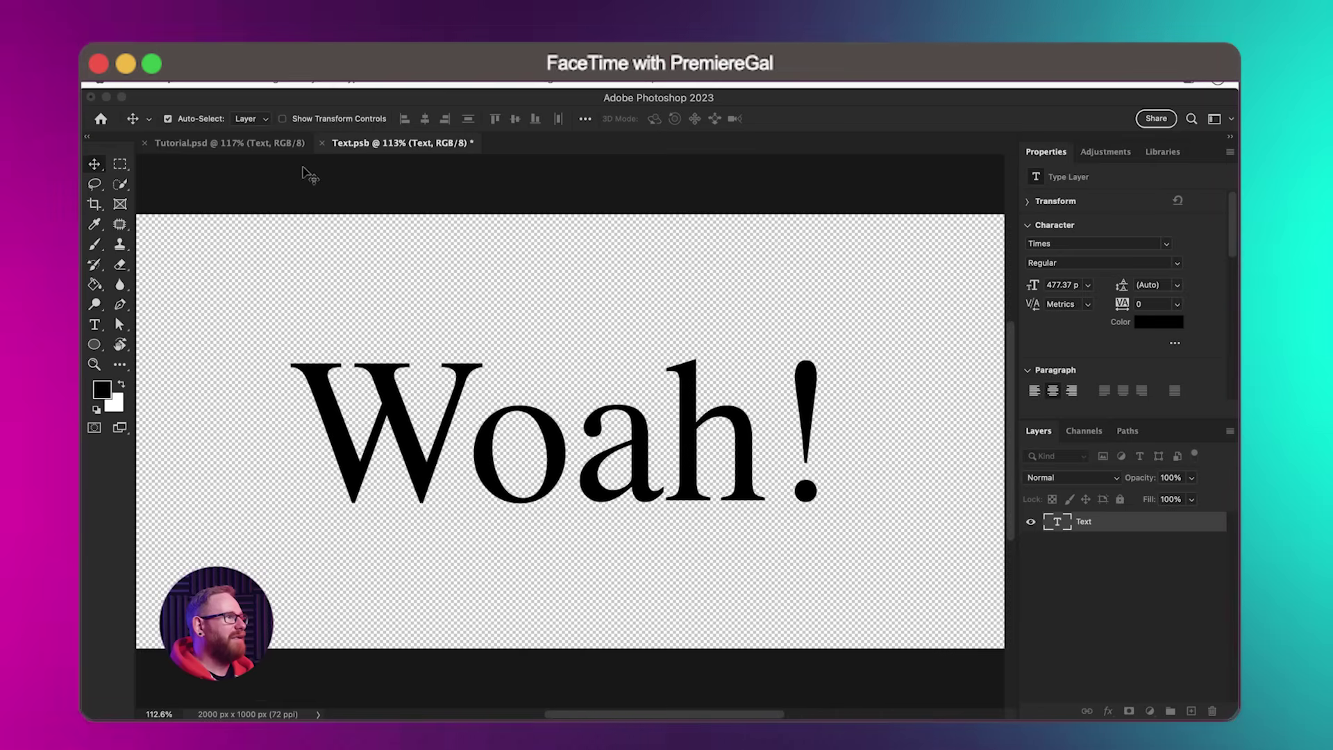
key(super+s)
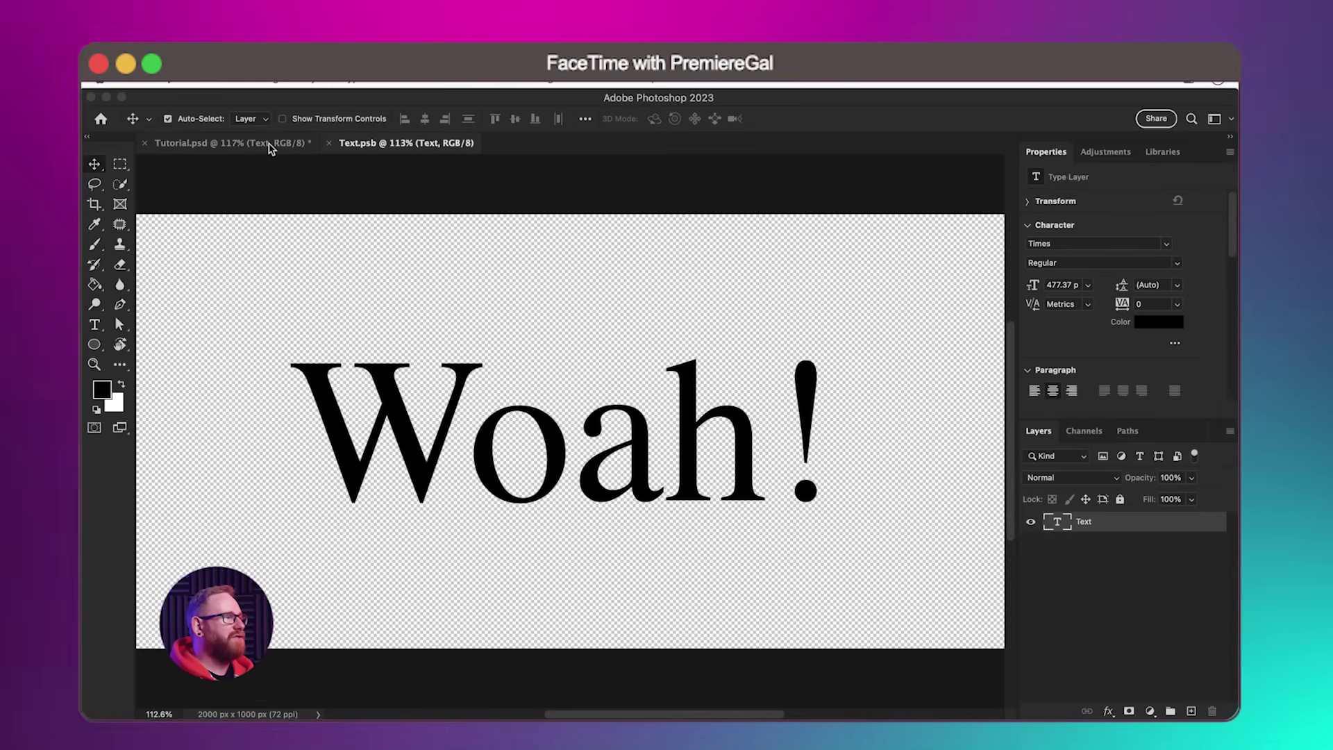
click(269, 146)
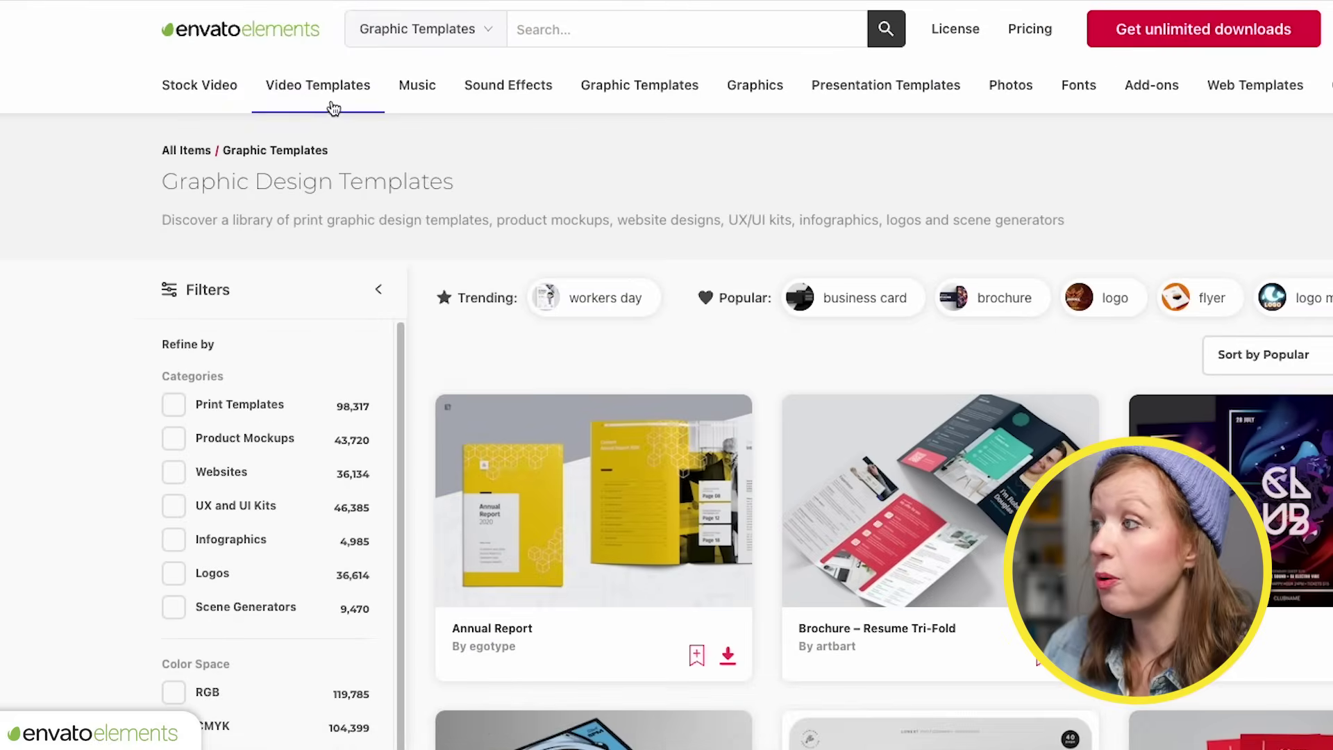
Browse Photoshop-compatible Graphic Templates and download the Software Box - Mockup Template.
mouse_move(315, 128)
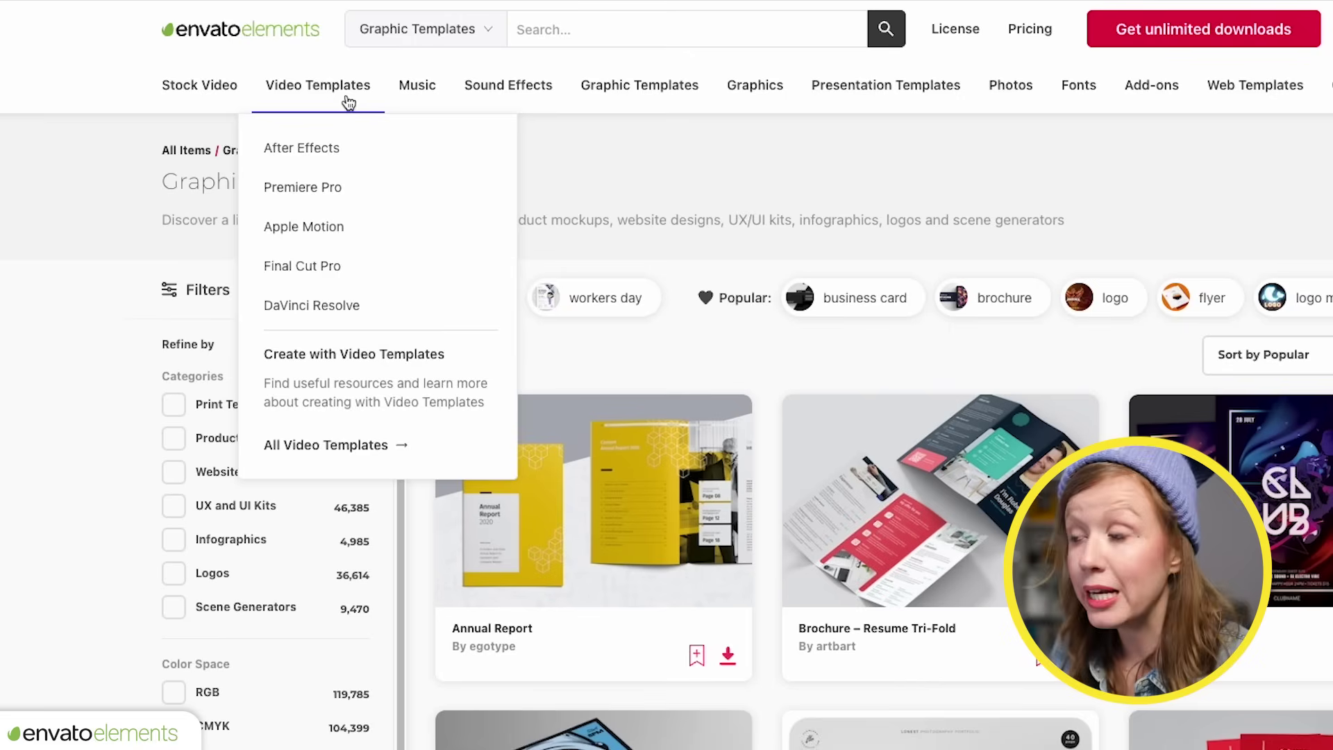
mouse_move(629, 98)
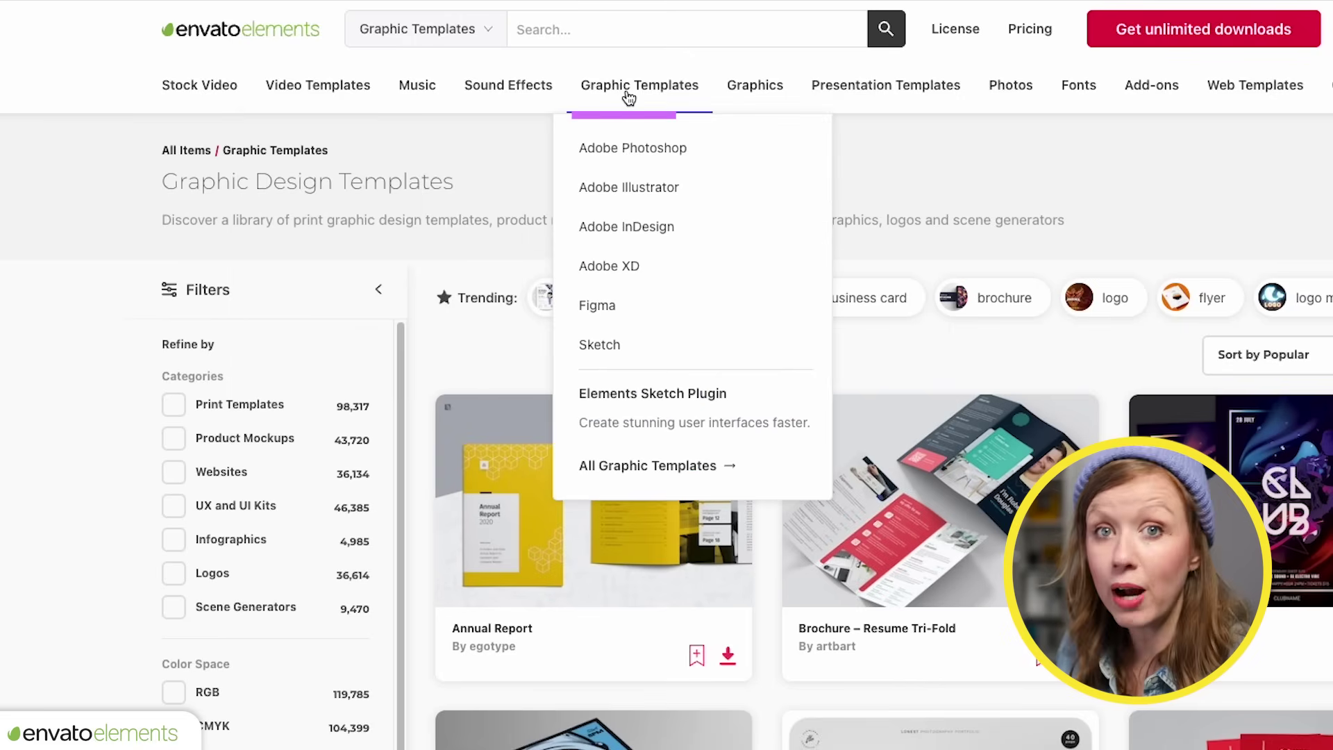
click(627, 158)
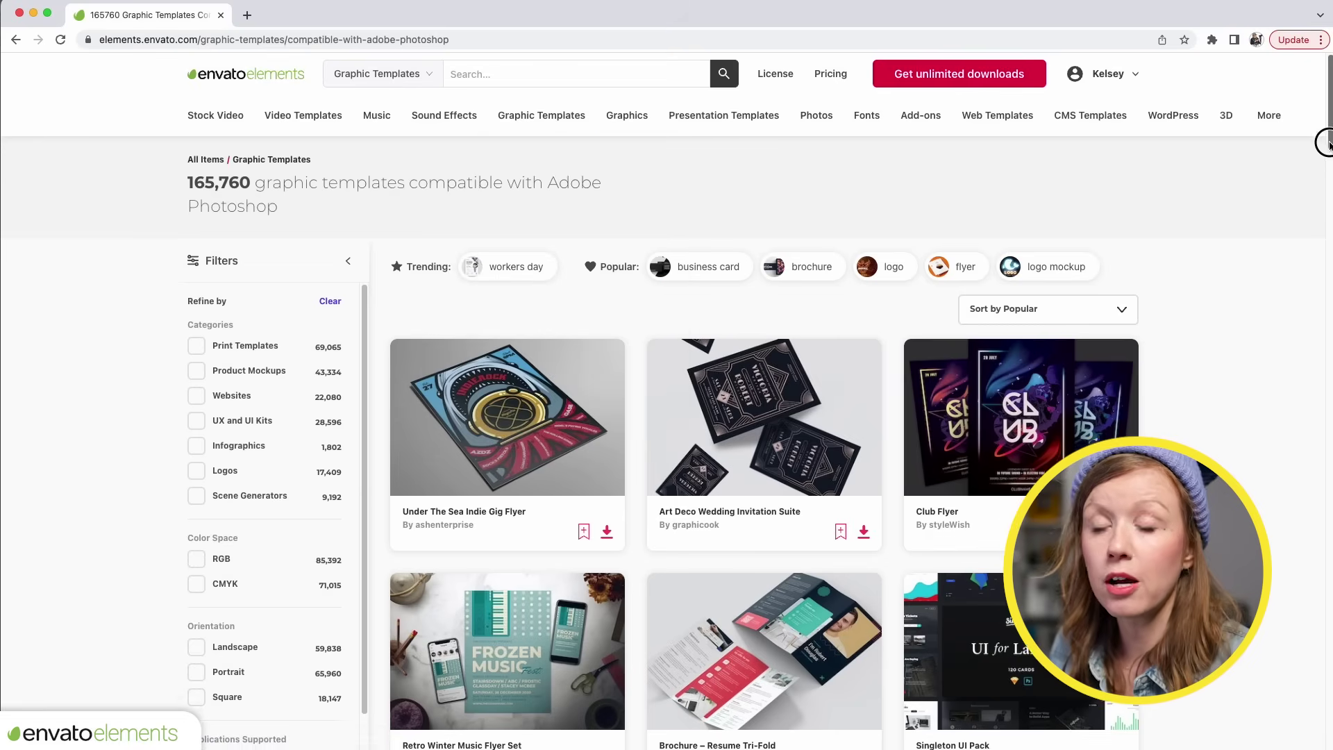
scroll(1102, 268, down, 3)
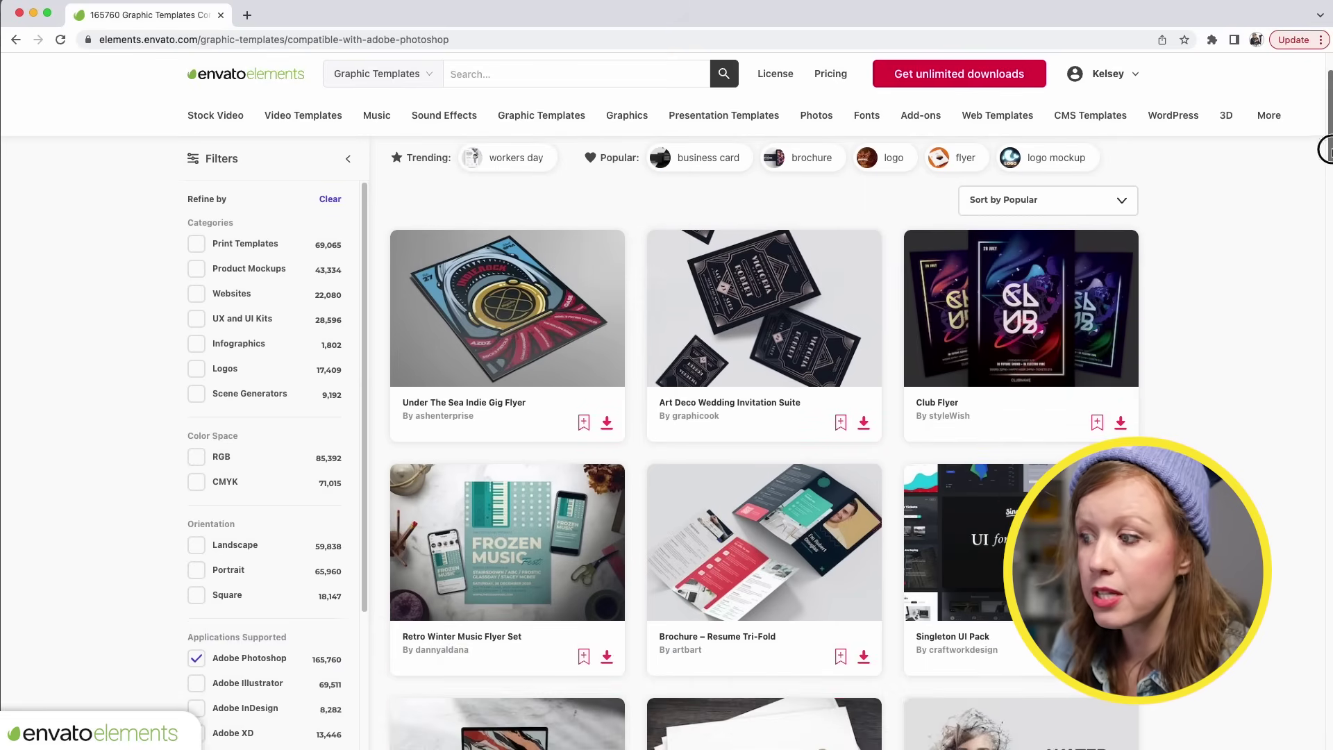
scroll(732, 464, down, 5)
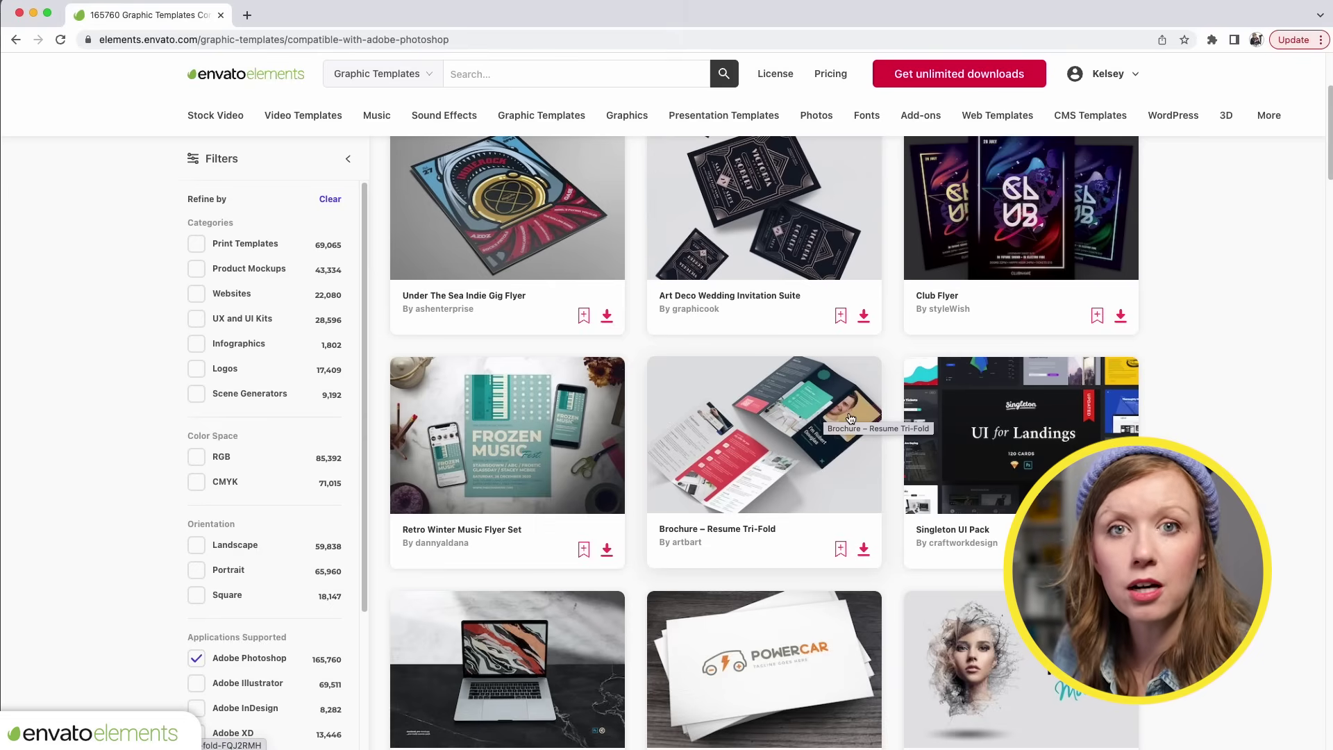
scroll(539, 125, up, 3)
click(627, 117)
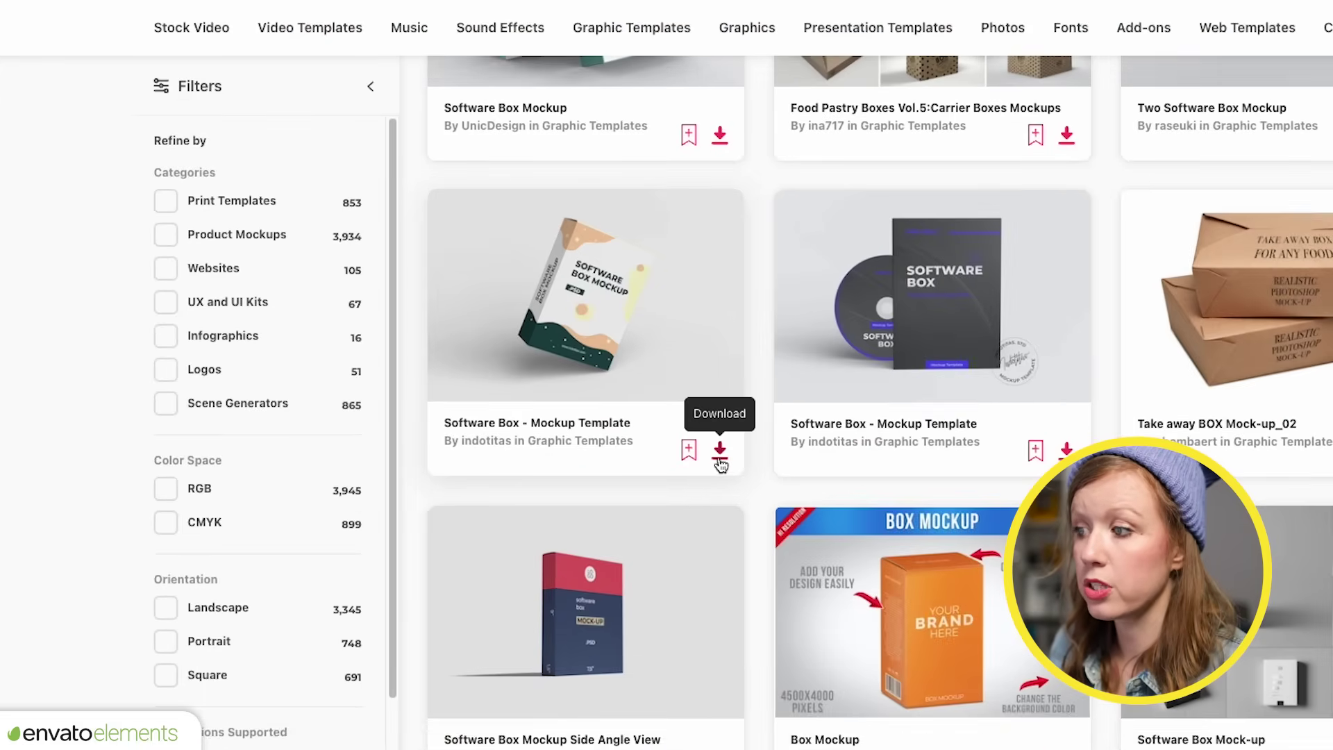
click(719, 459)
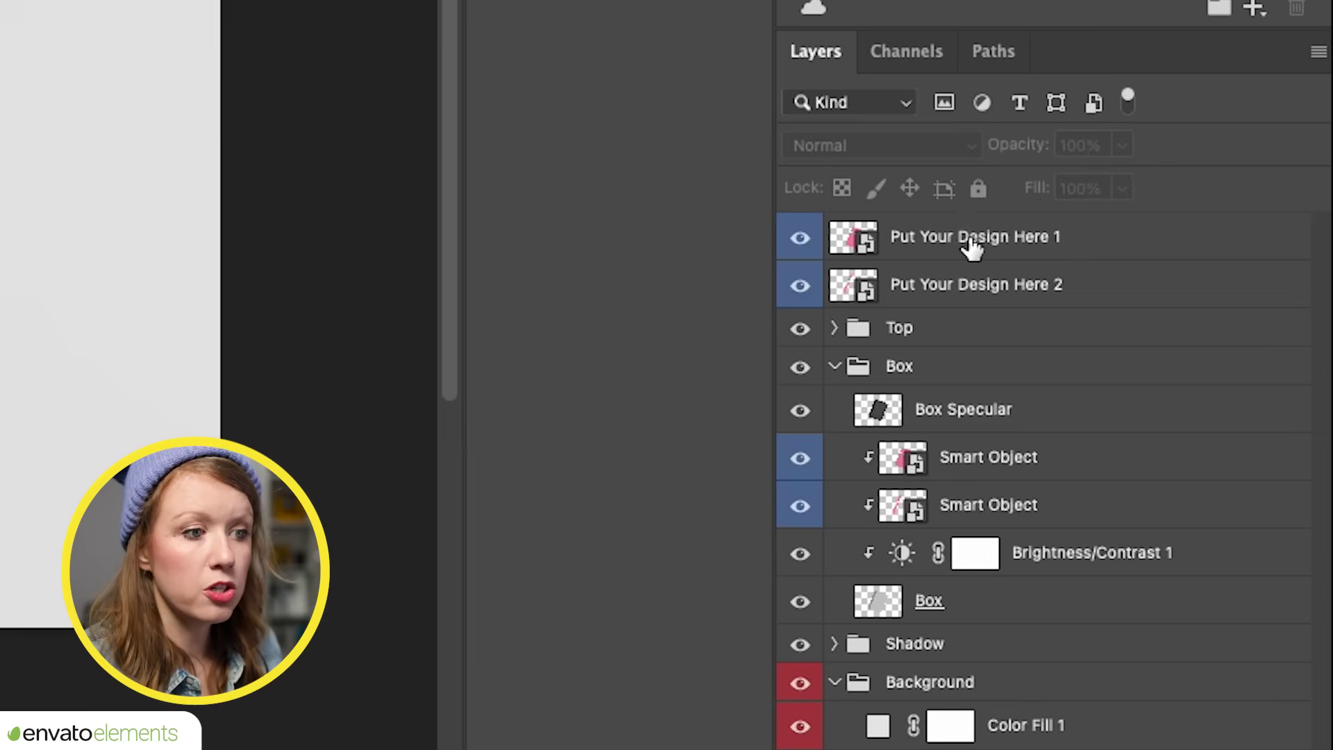
Open the 'Put Your Design Here 1' smart object holding the box's front-face design.
click(1133, 464)
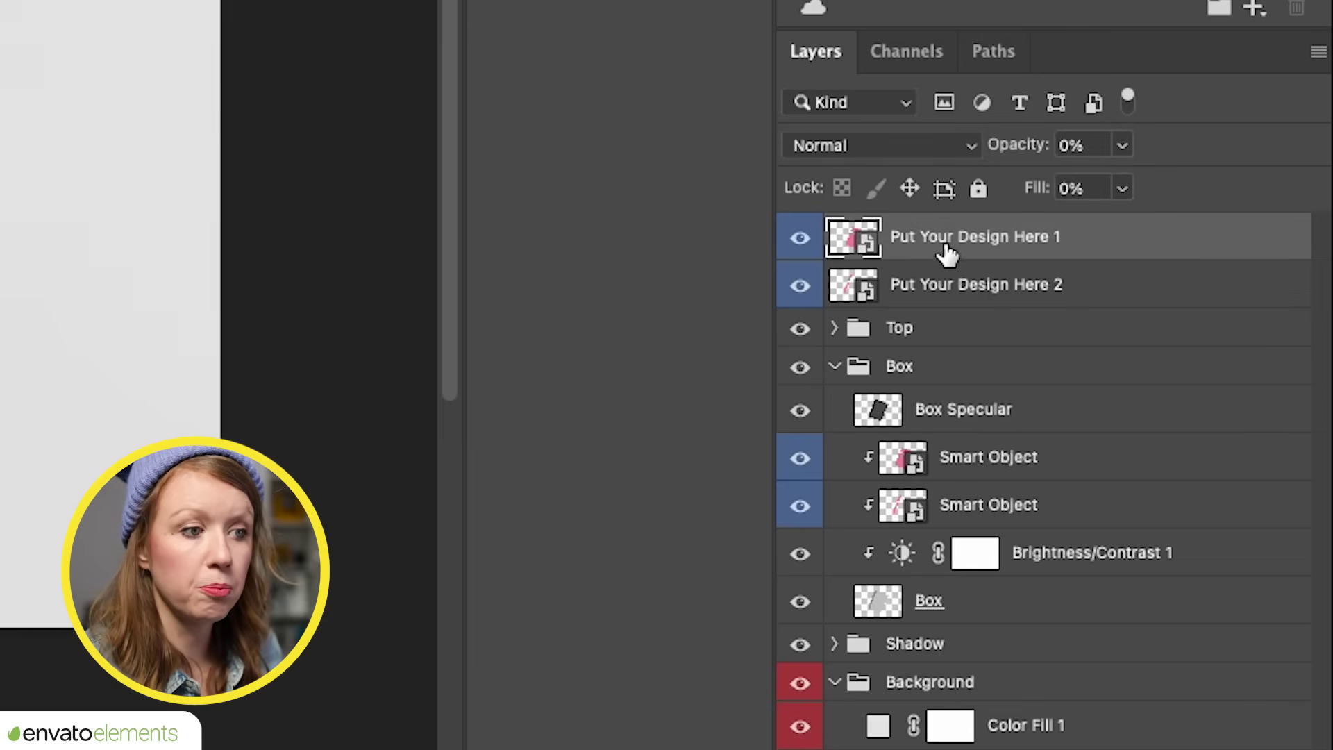
click(974, 286)
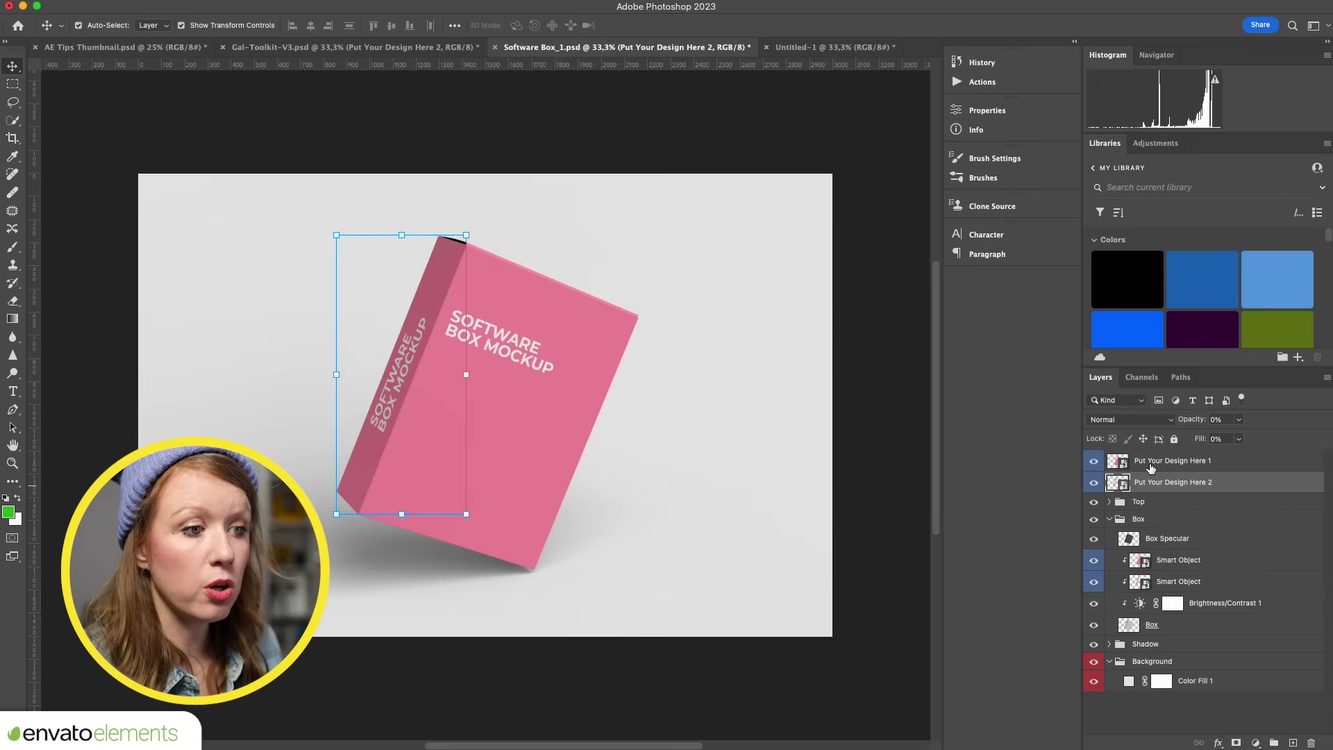
click(849, 251)
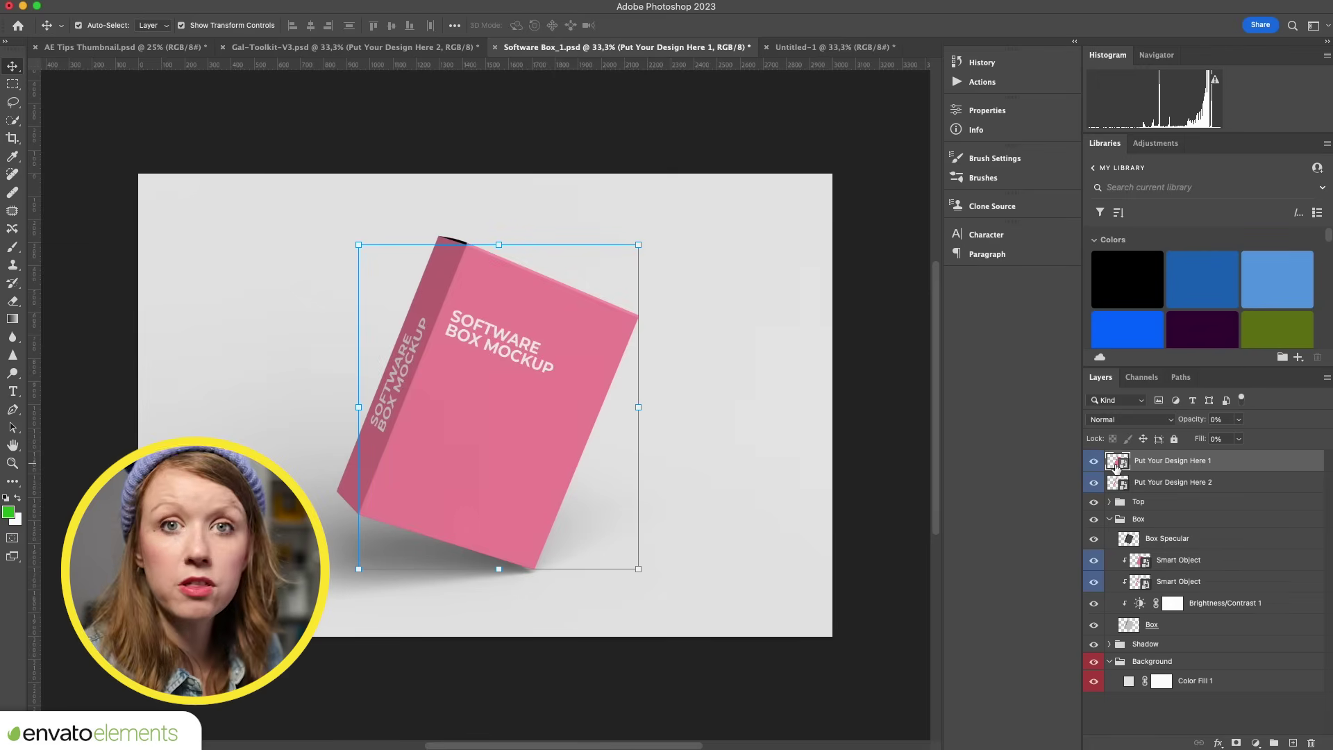
double_click(1116, 468)
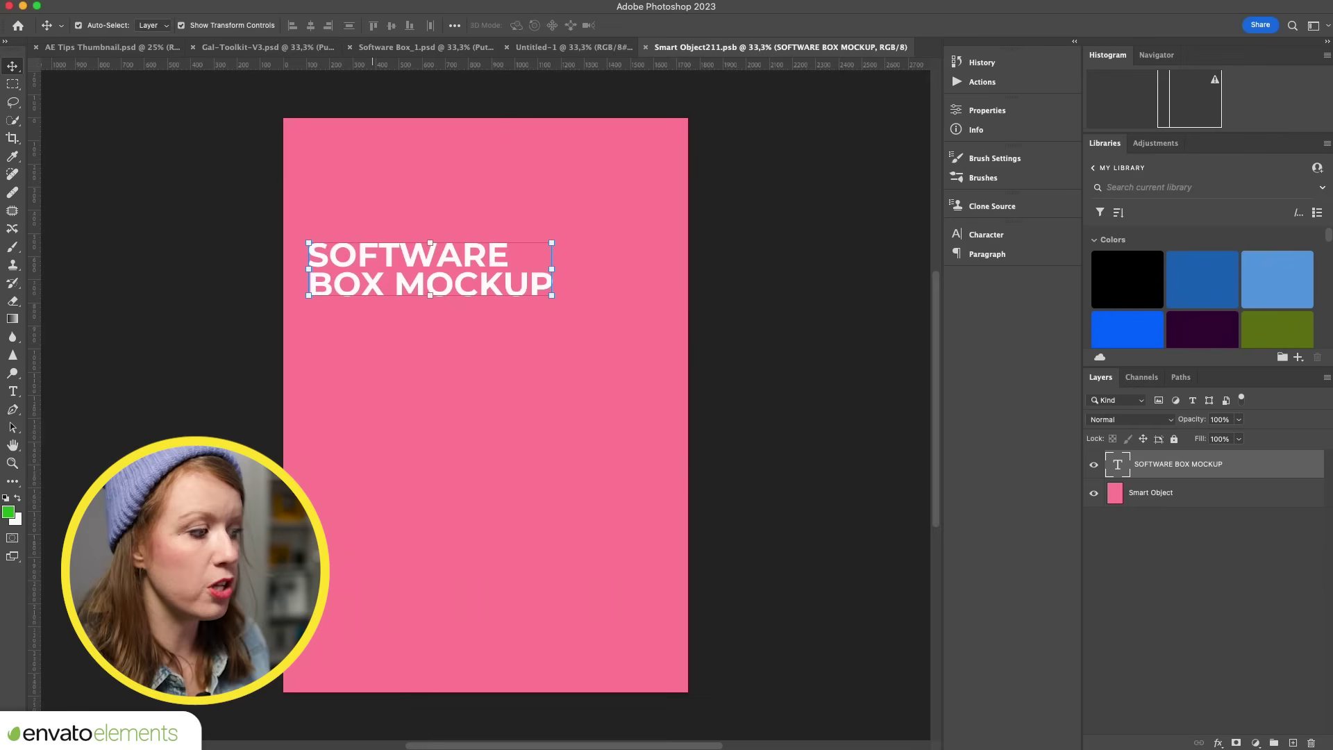
key(super+Tab)
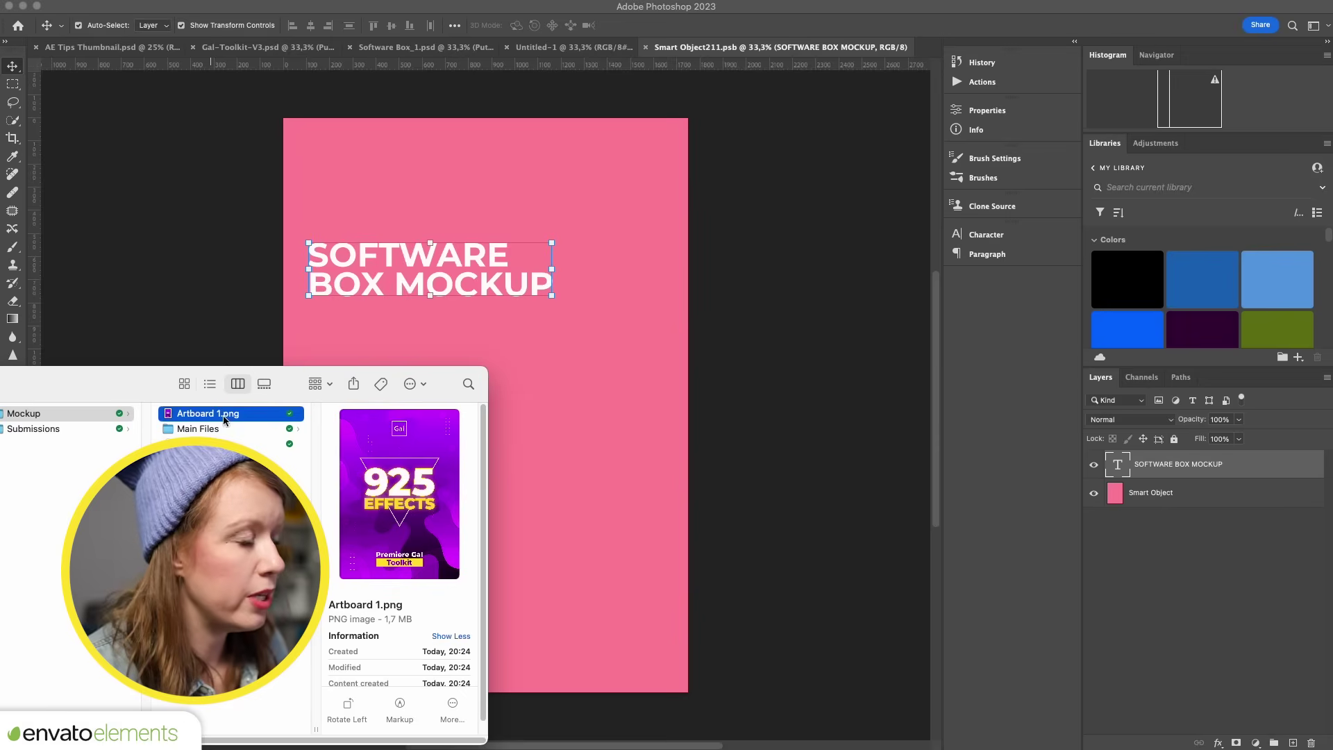
Place Artboard 1.png into the front-face smart object and return to the mockup.
drag(543, 345, 542, 345)
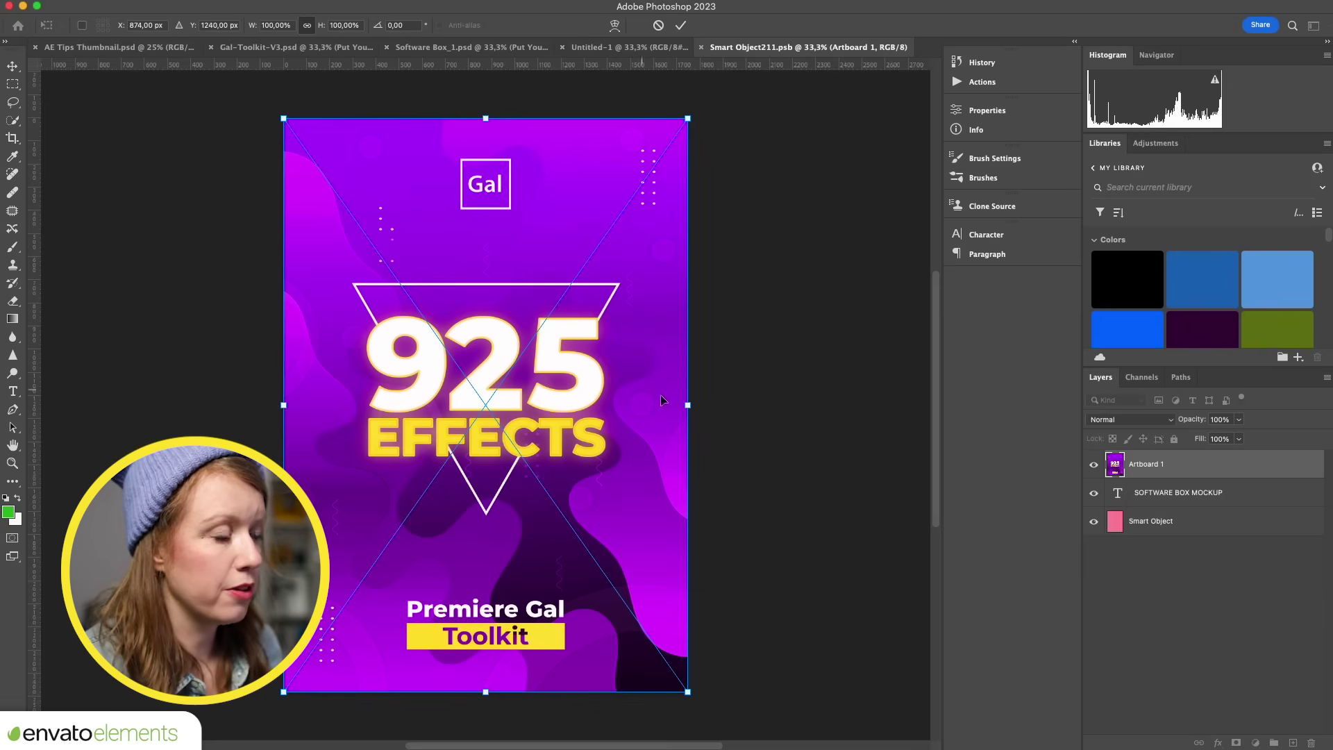
key(Return)
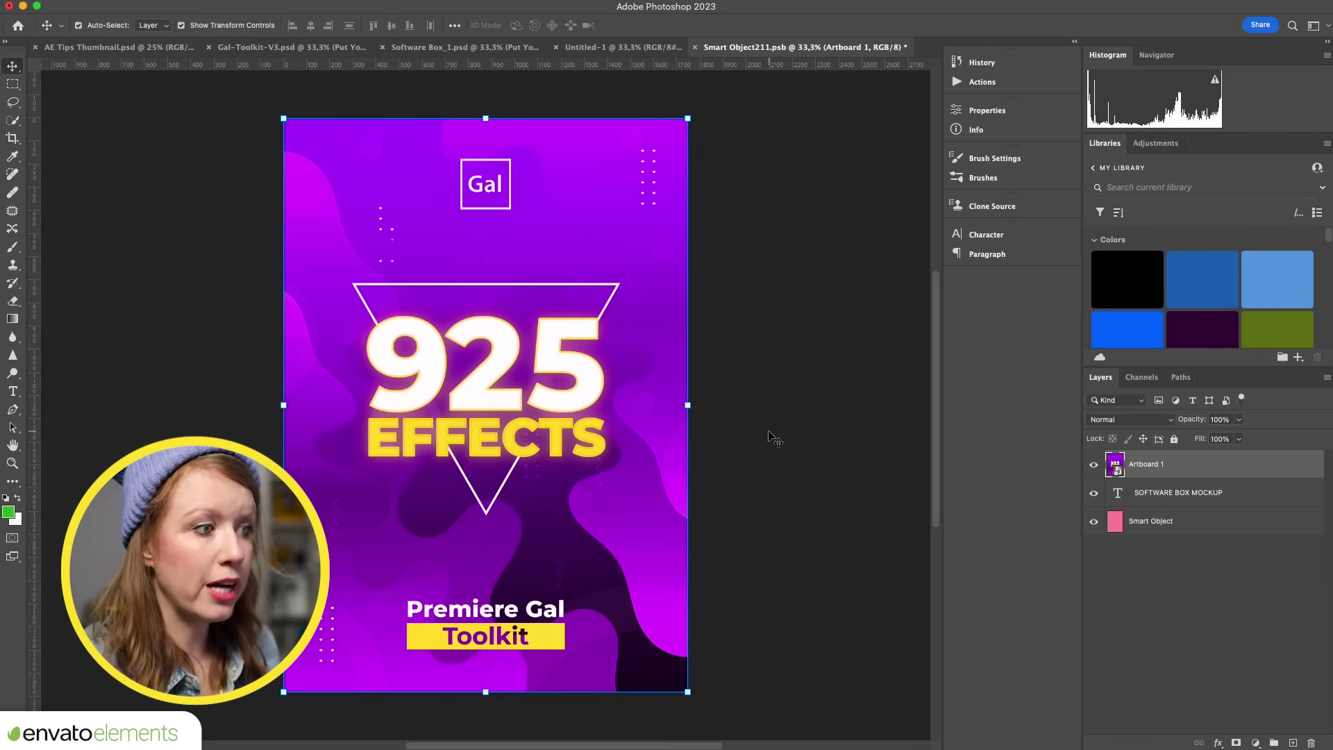
click(770, 434)
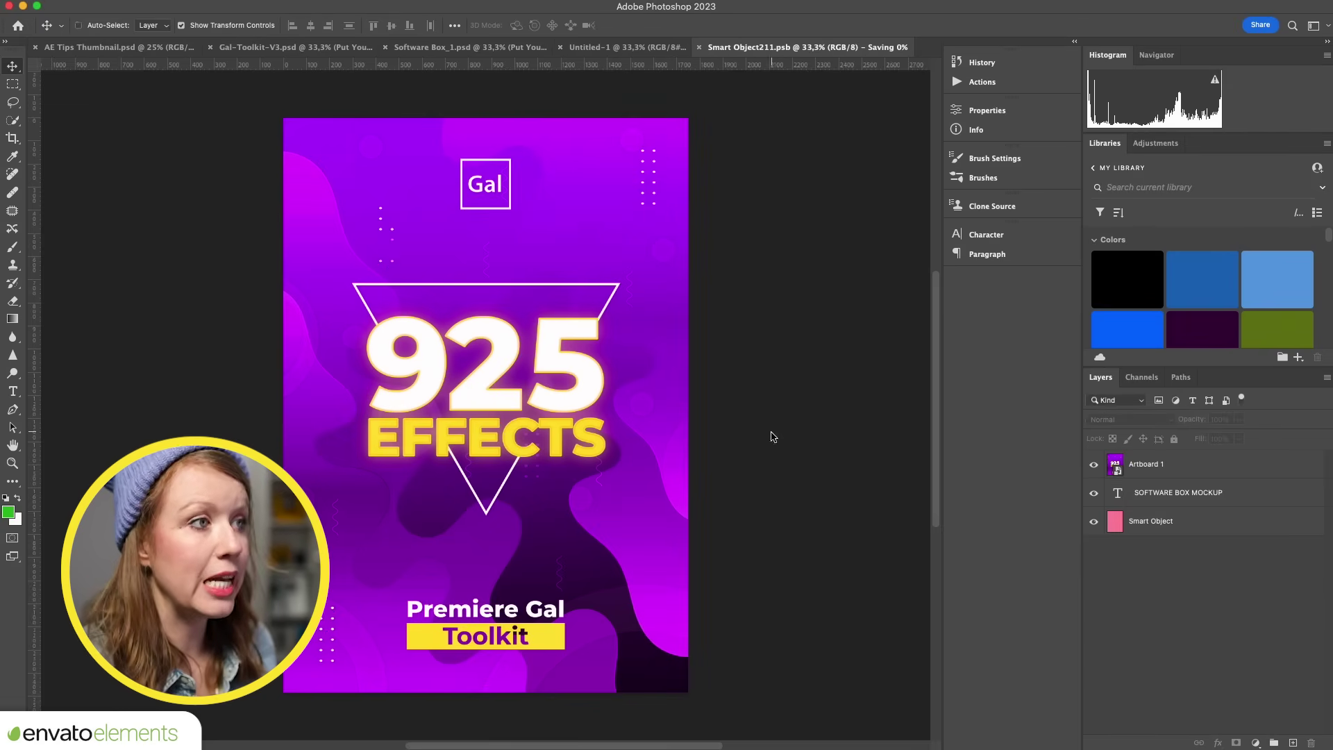
click(522, 48)
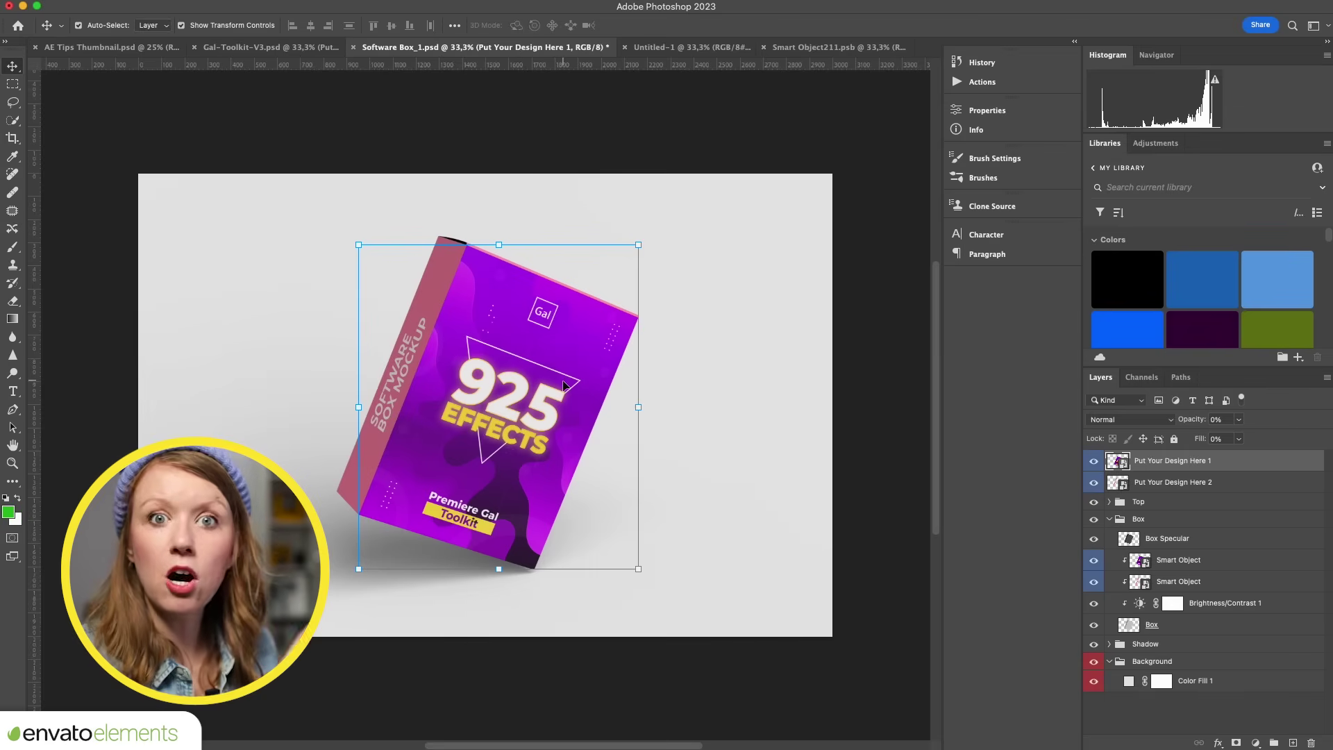
Open the side panel smart object and place Side Box.png into it.
double_click(1117, 484)
click(293, 286)
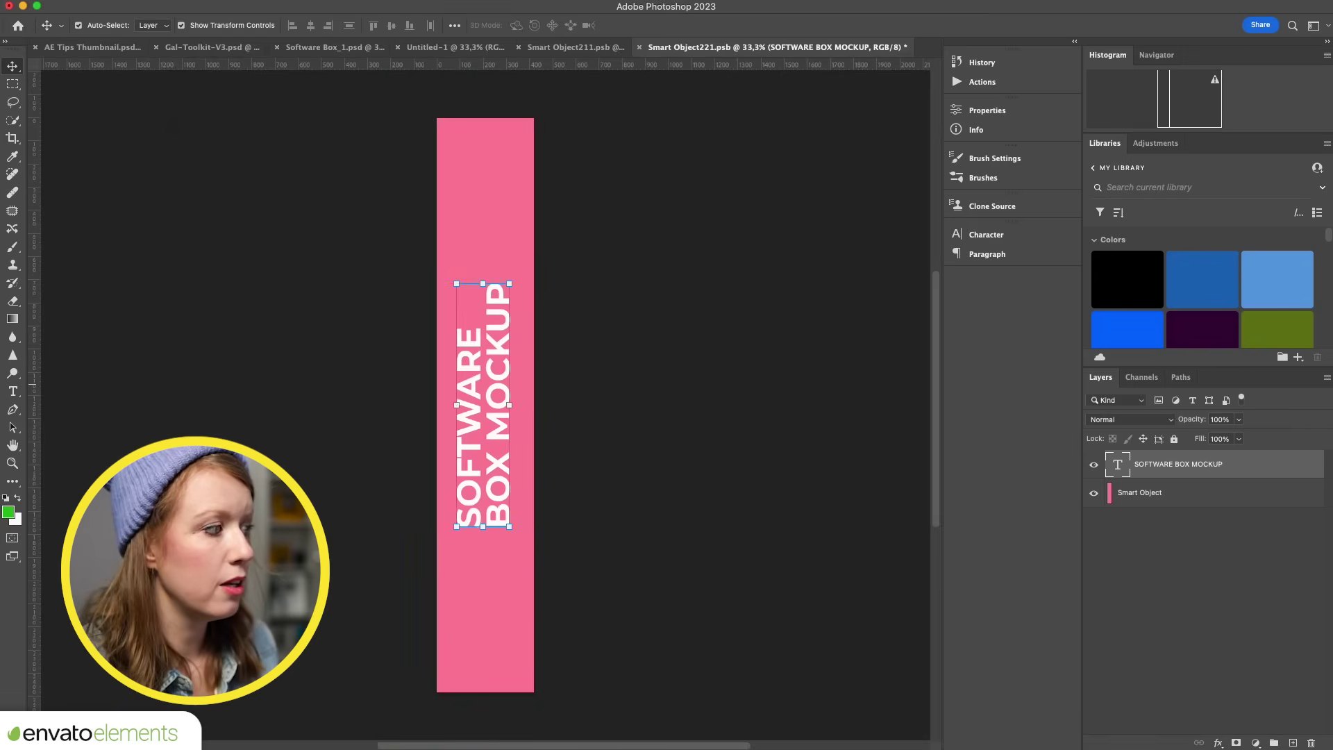
key(super+Tab)
drag(445, 321, 452, 301)
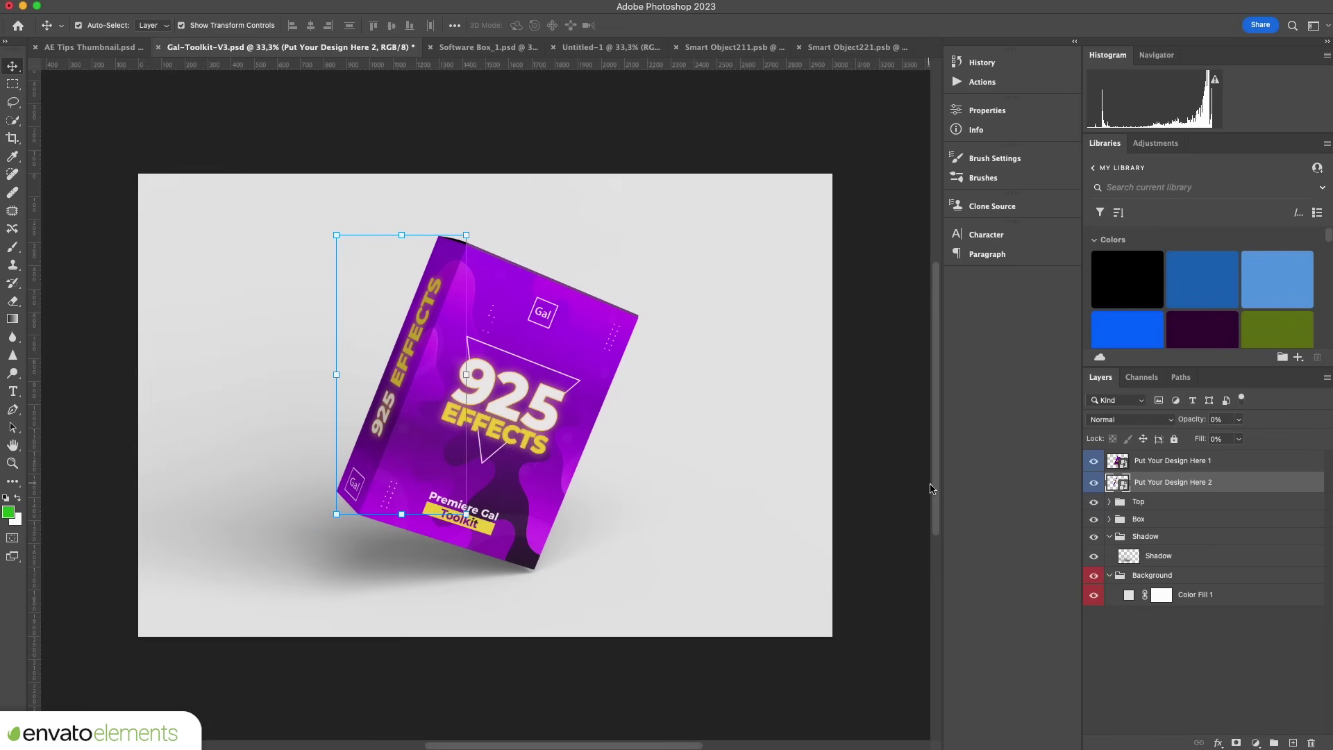
Set the Color Fill 1 background colour to yellow f3d042.
click(1093, 557)
click(1094, 557)
double_click(1148, 597)
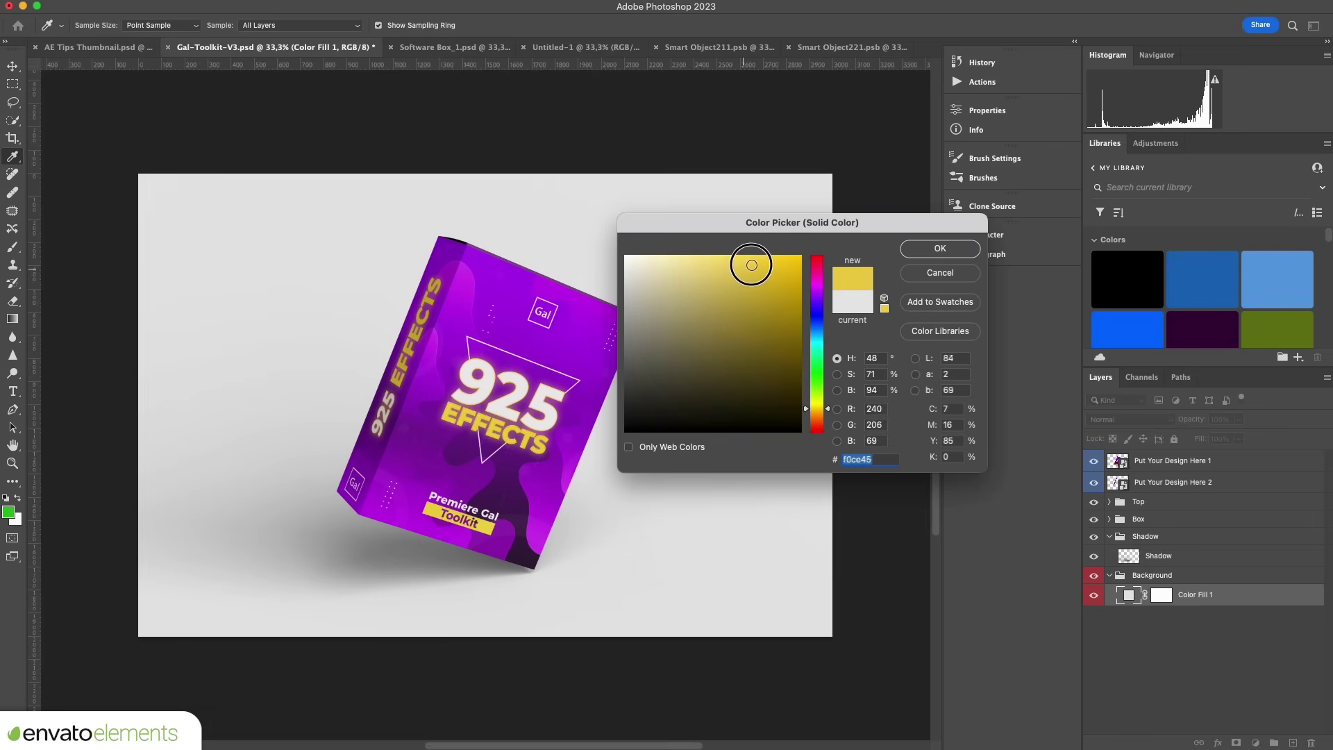
drag(752, 265, 753, 263)
click(939, 249)
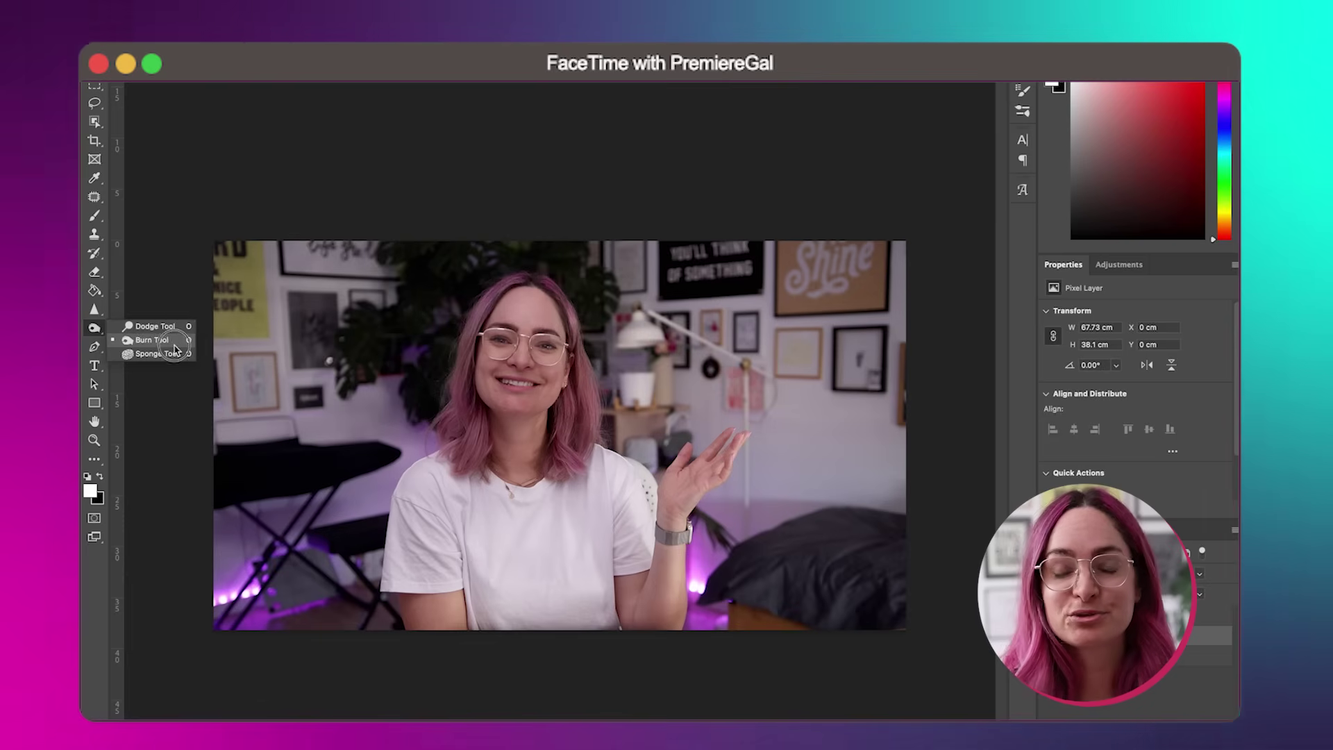
Select the Dodge Tool with a 0% hardness brush.
click(149, 326)
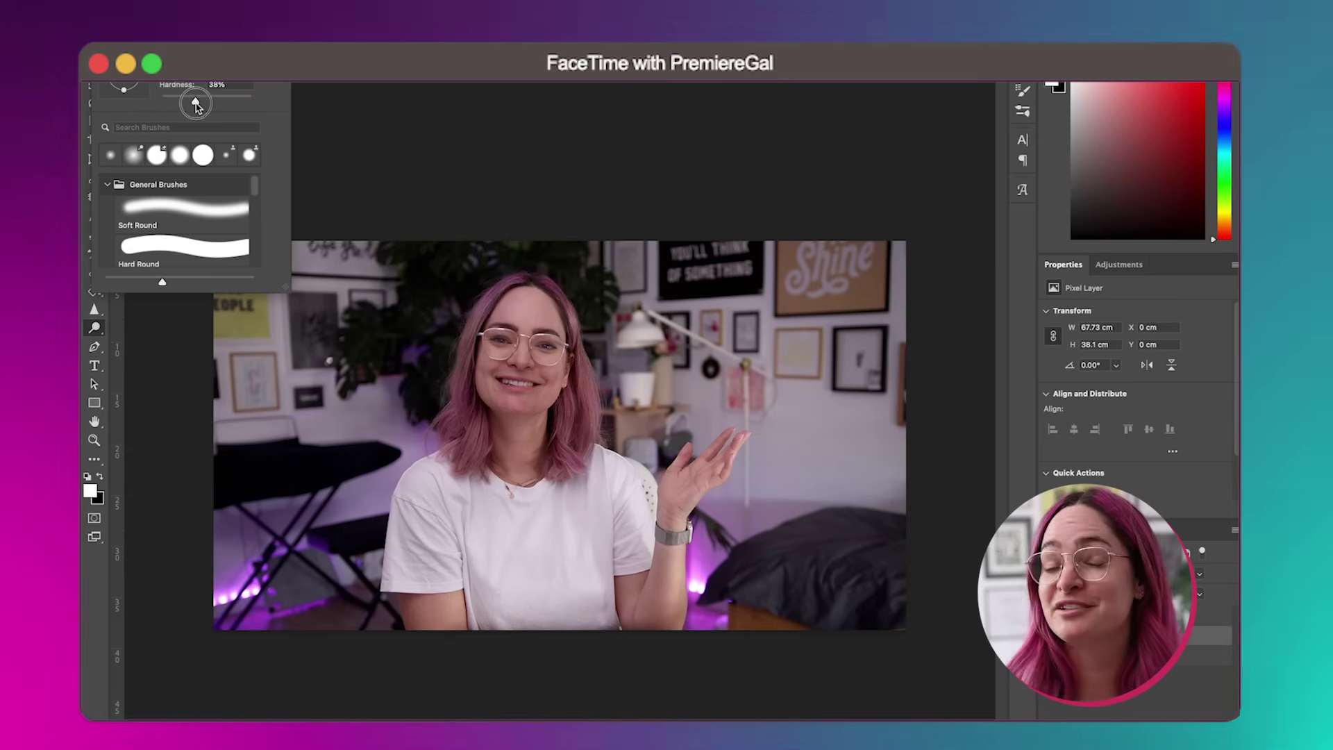
drag(196, 104, 162, 102)
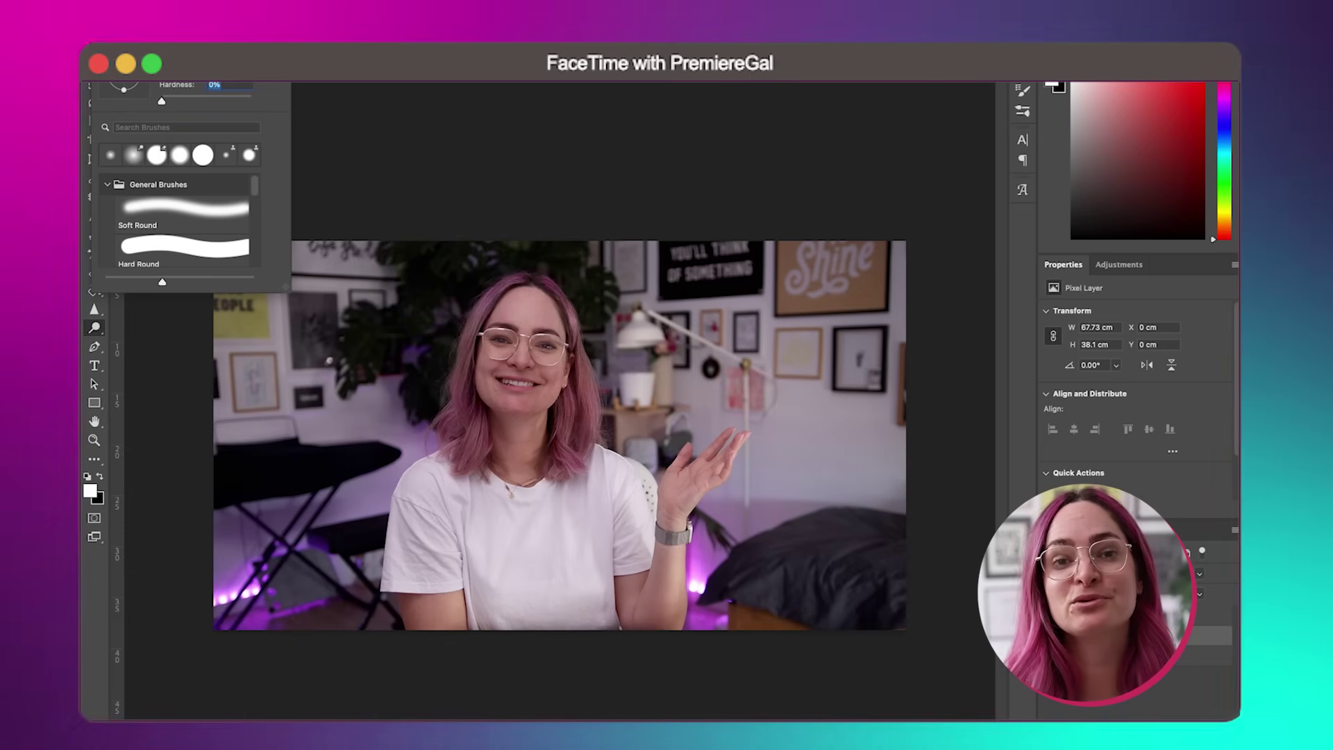
key(Return)
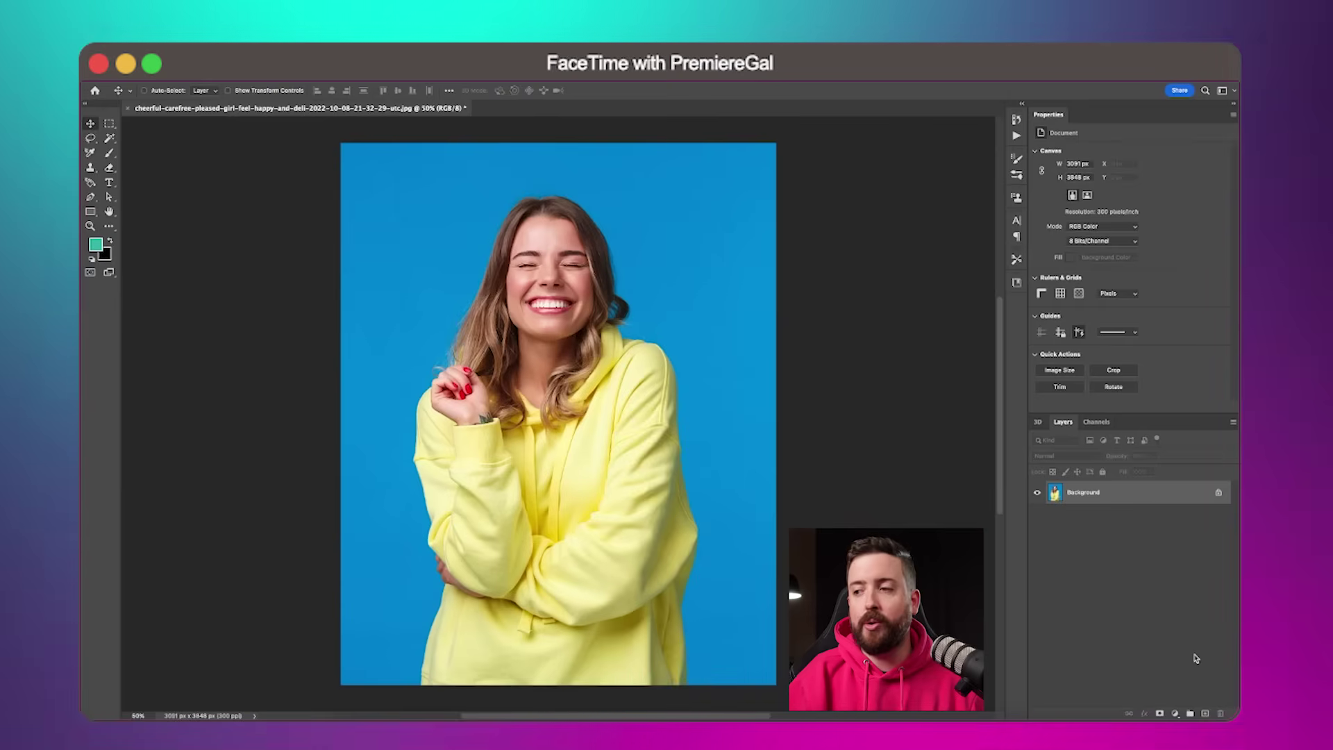
Add a Hue/Saturation adjustment layer and shift the hue to deepen the blue background.
click(1175, 713)
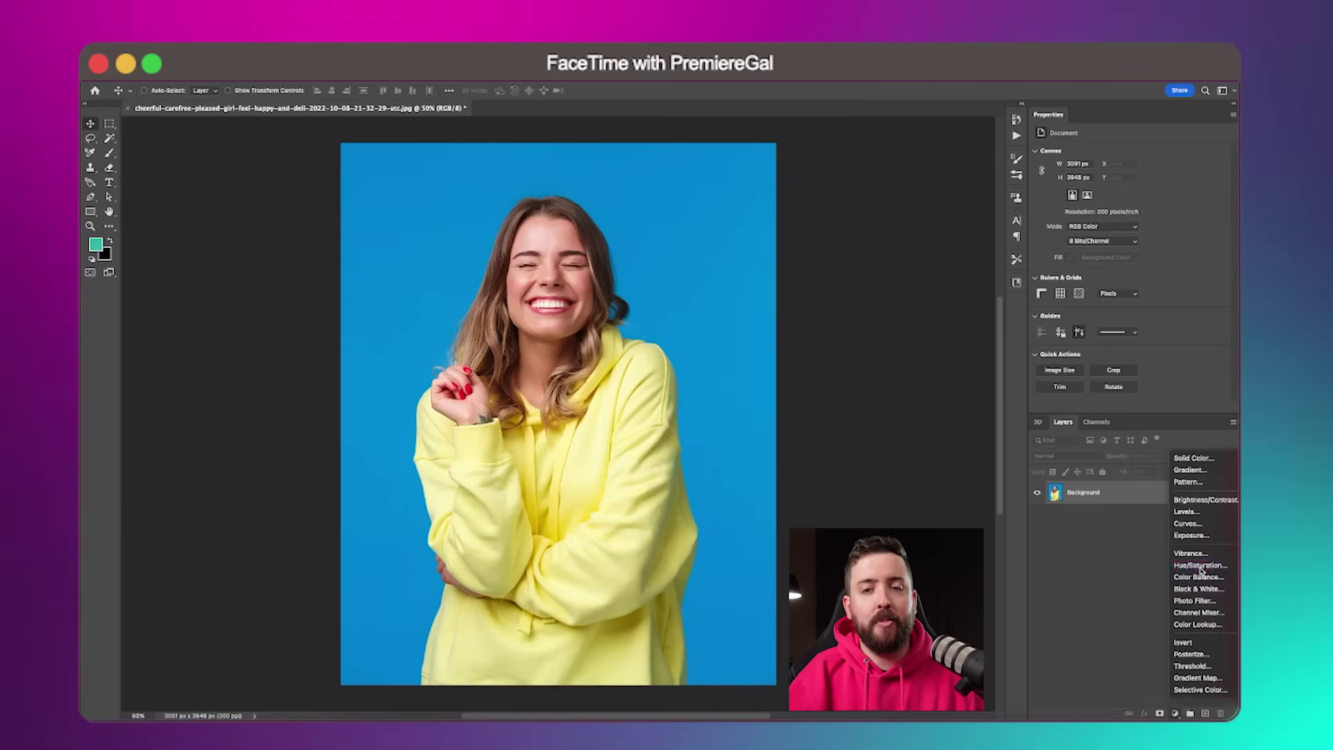
click(1200, 566)
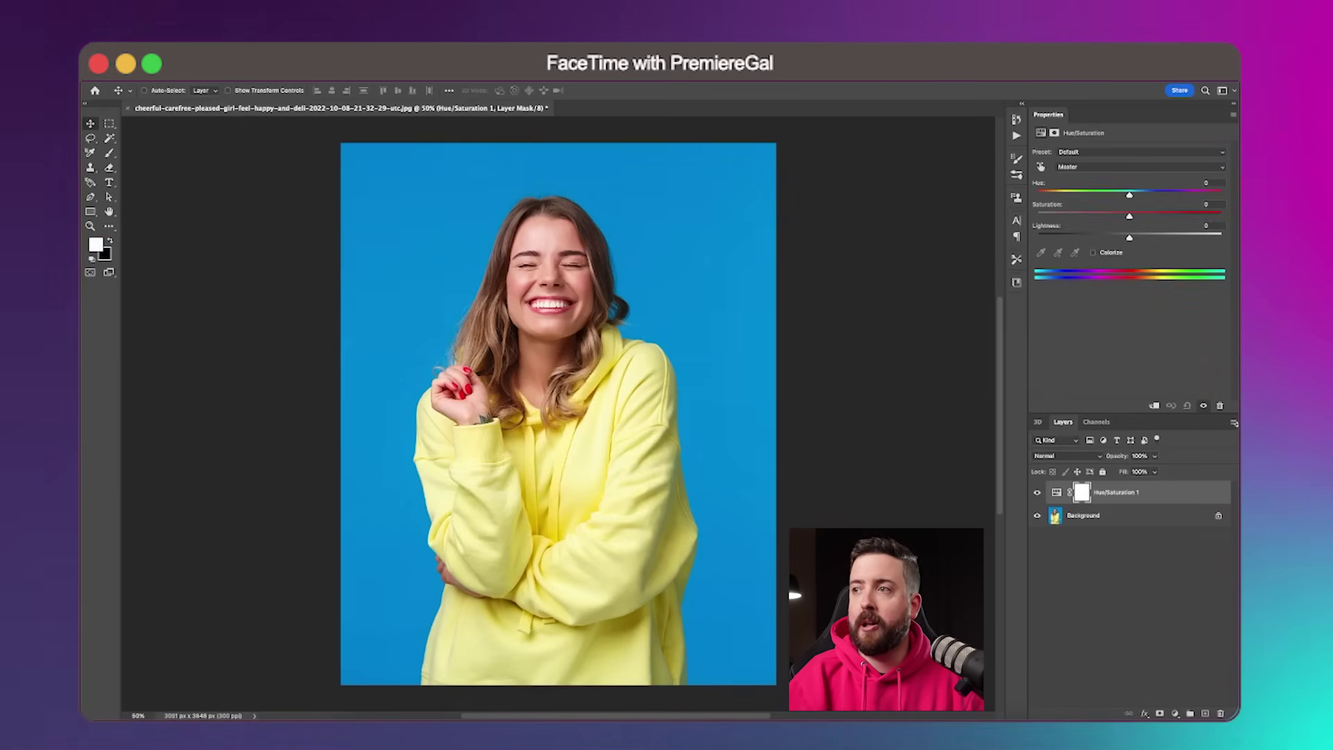
drag(1130, 197, 1145, 196)
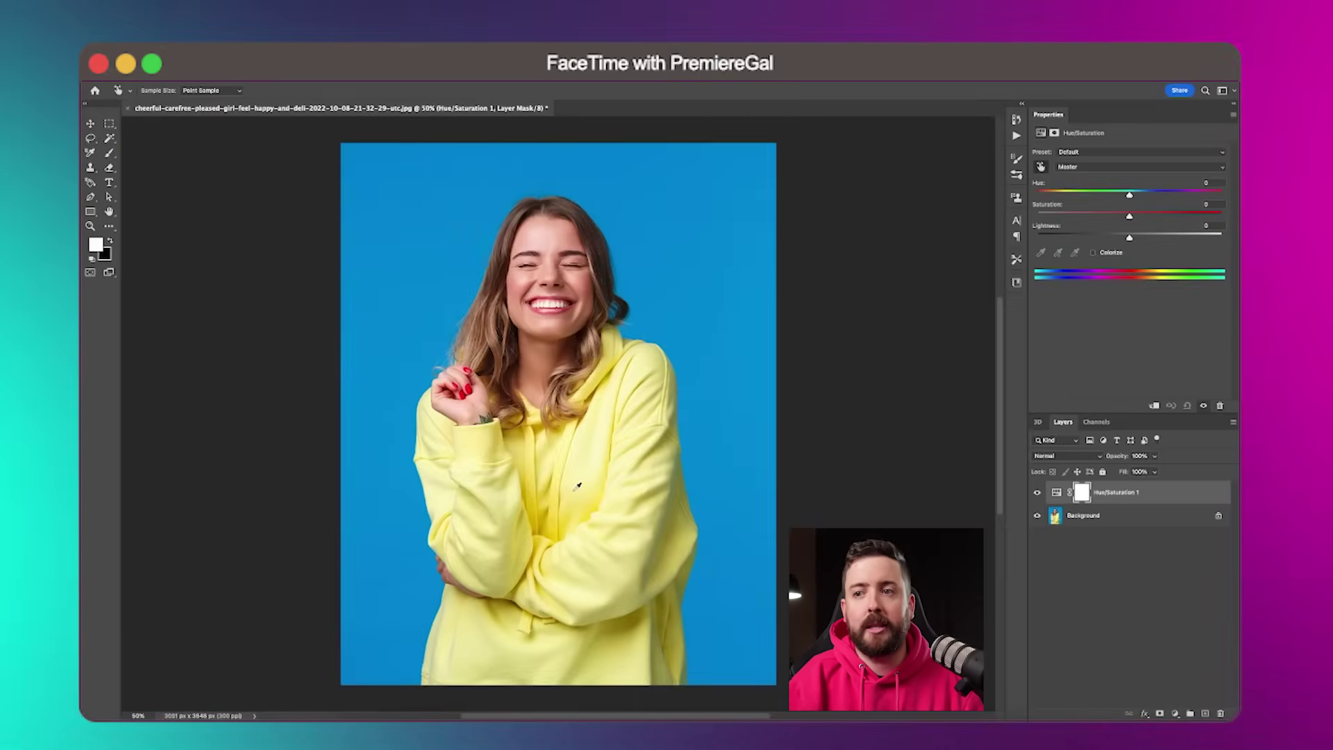
Limit Hue/Saturation to Yellows and shift Hue to -30, turning the hoodie orange-peach.
click(534, 479)
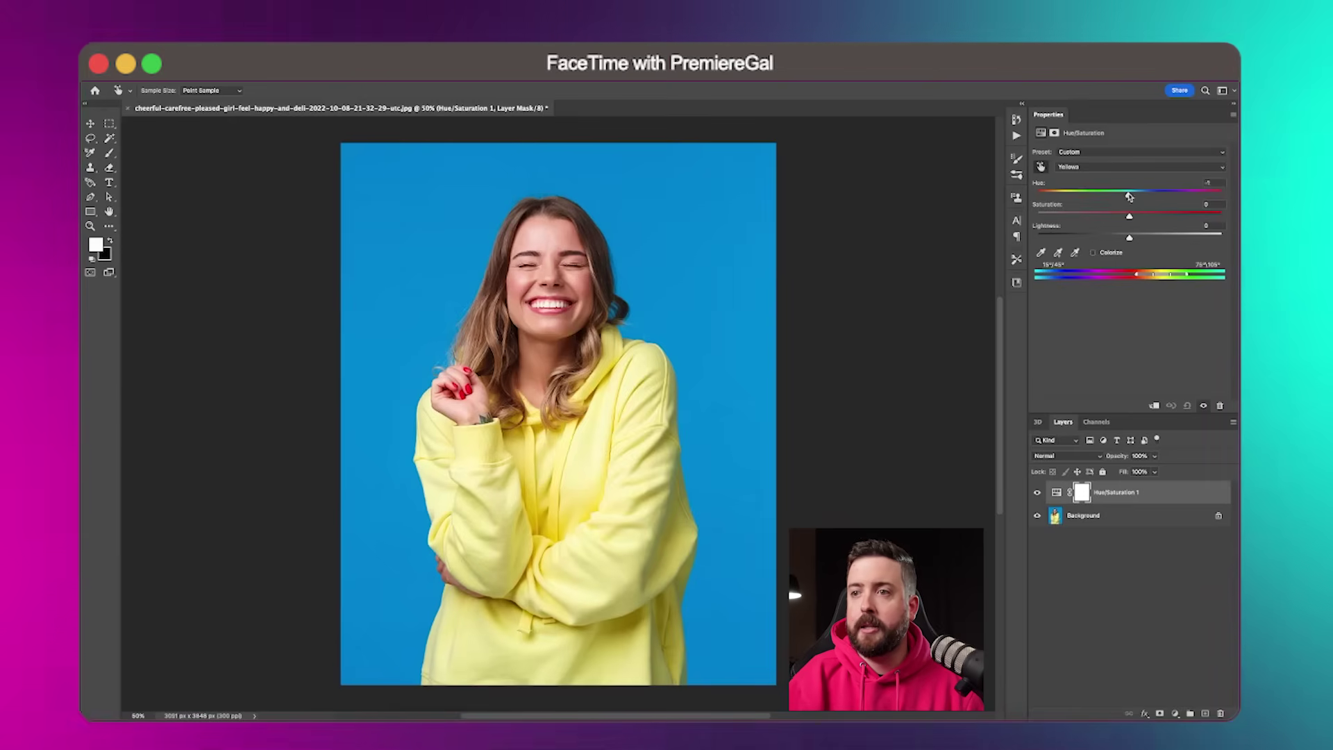
drag(1130, 196, 1082, 199)
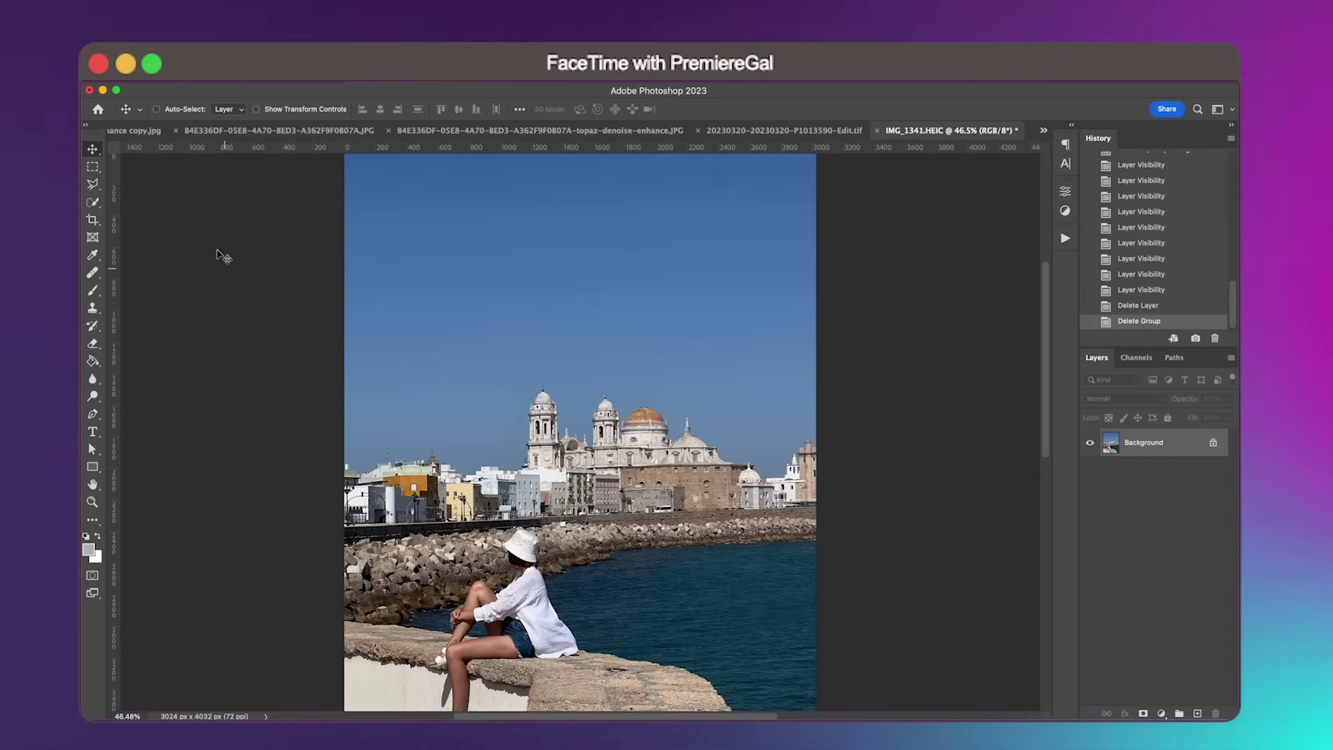
Apply Edit > Sky Replacement to swap the plain blue sky for cumulus clouds.
click(208, 82)
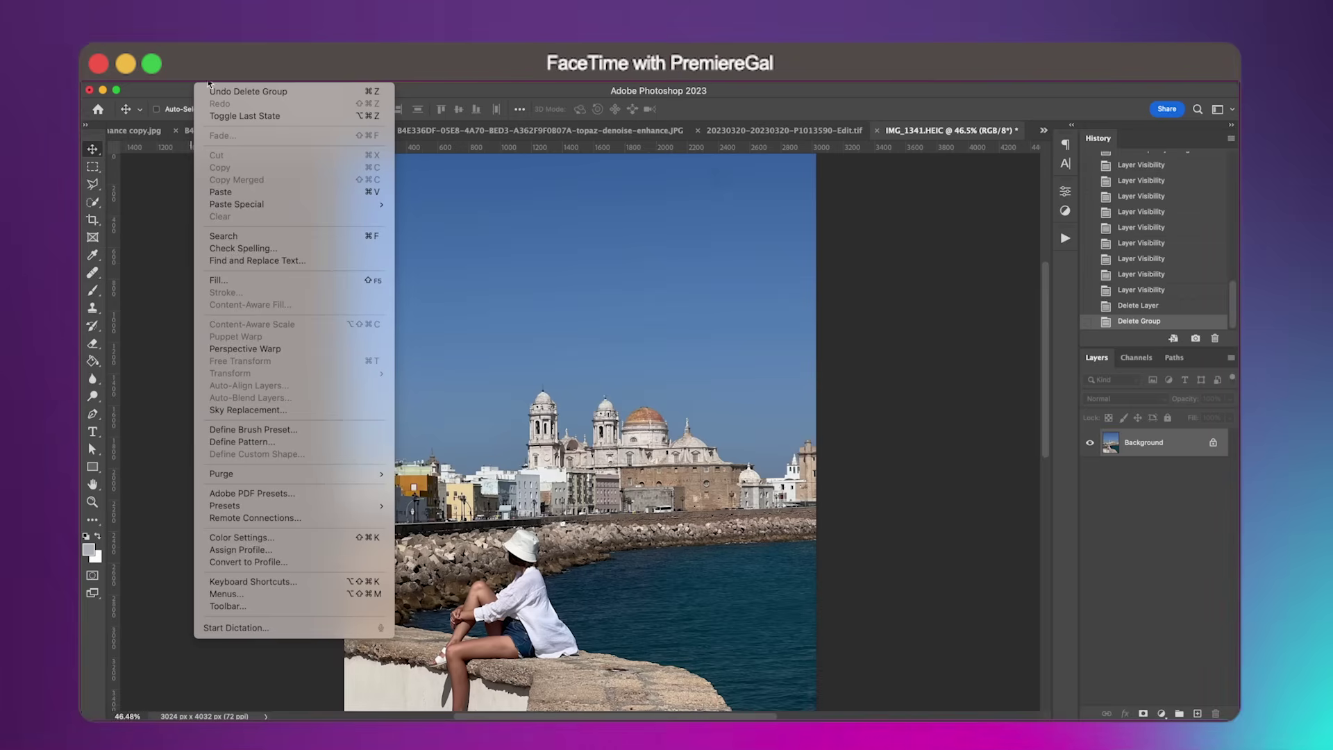
click(251, 411)
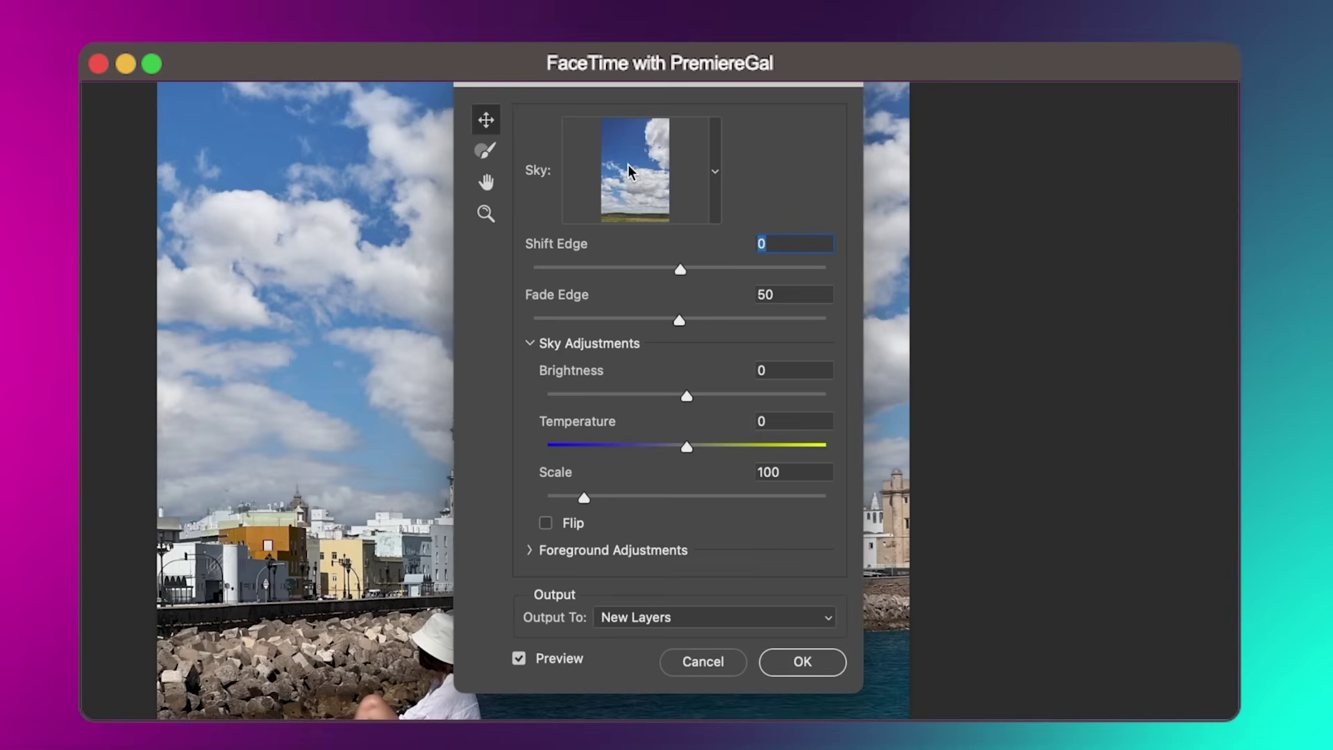
click(819, 666)
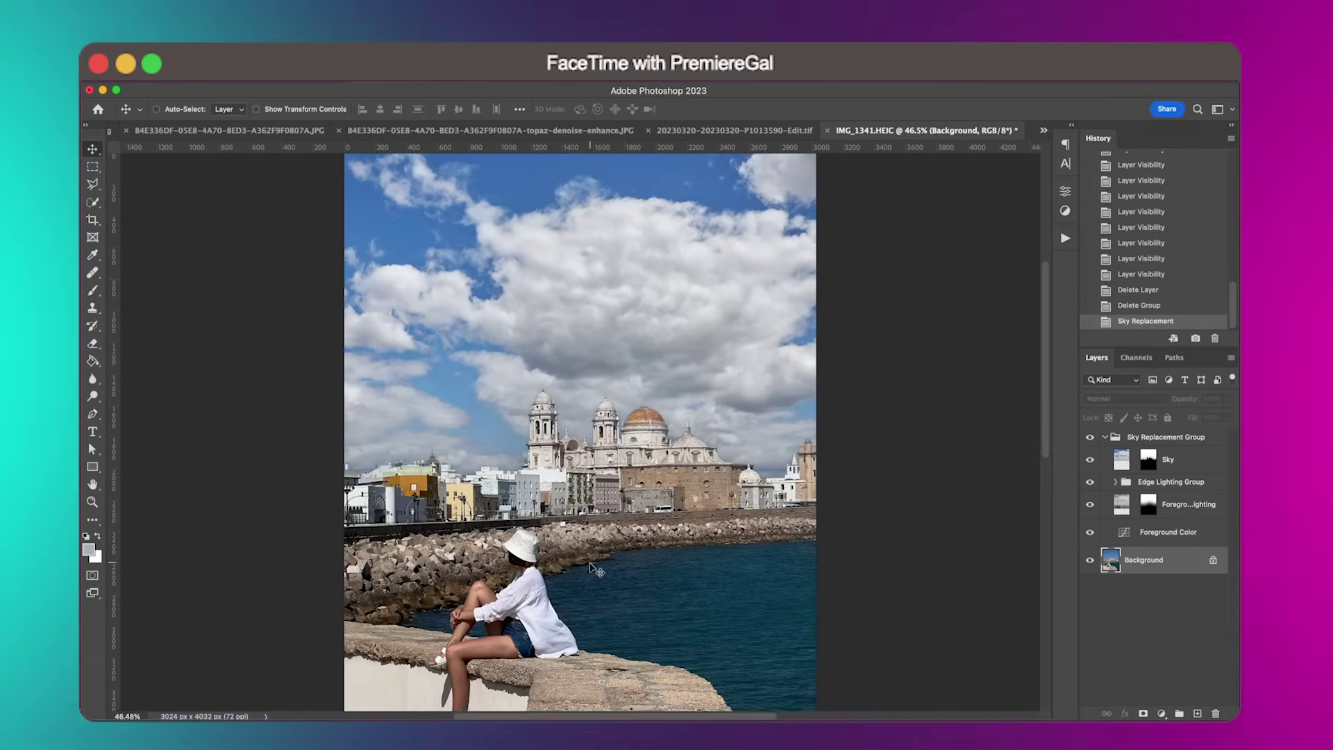
scroll(694, 559, down, 5)
scroll(591, 567, up, 6)
scroll(591, 567, down, 2)
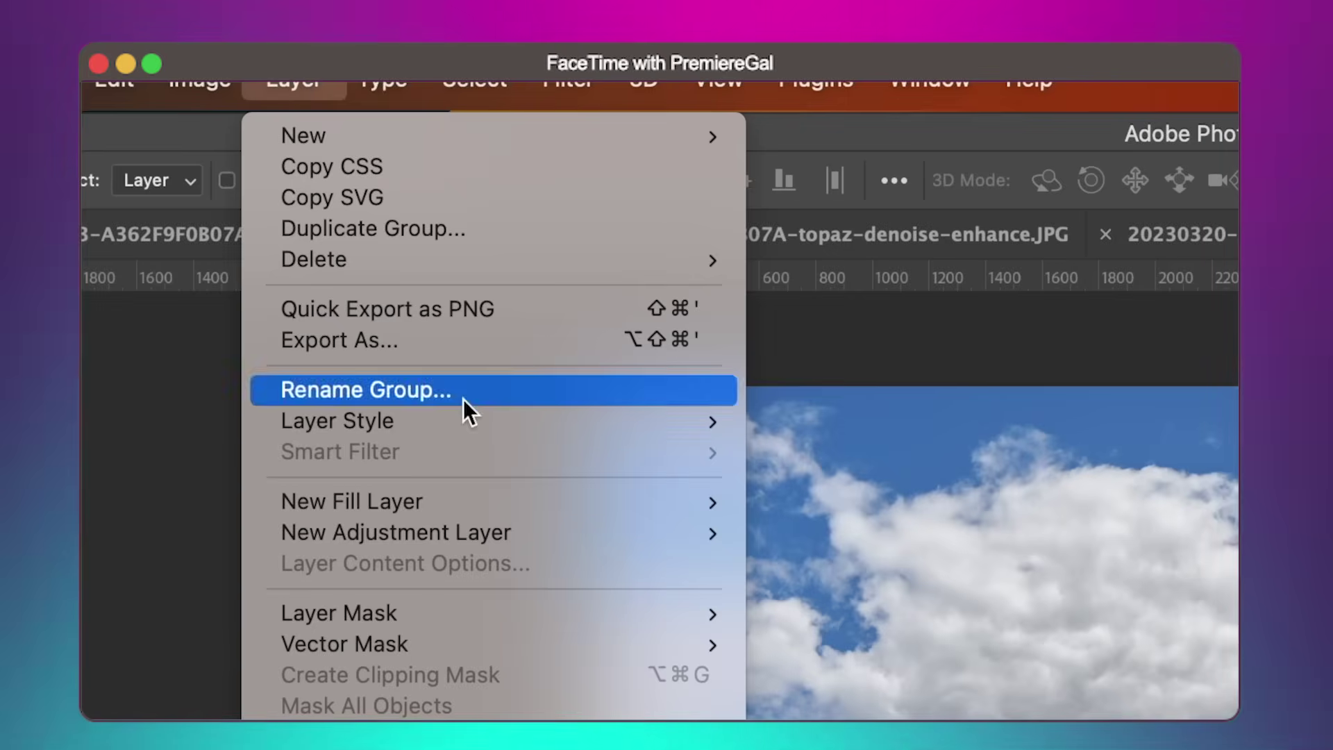
Add a Solid Color fill layer named Grain filled with 50% grey (#808080).
mouse_move(559, 497)
click(845, 498)
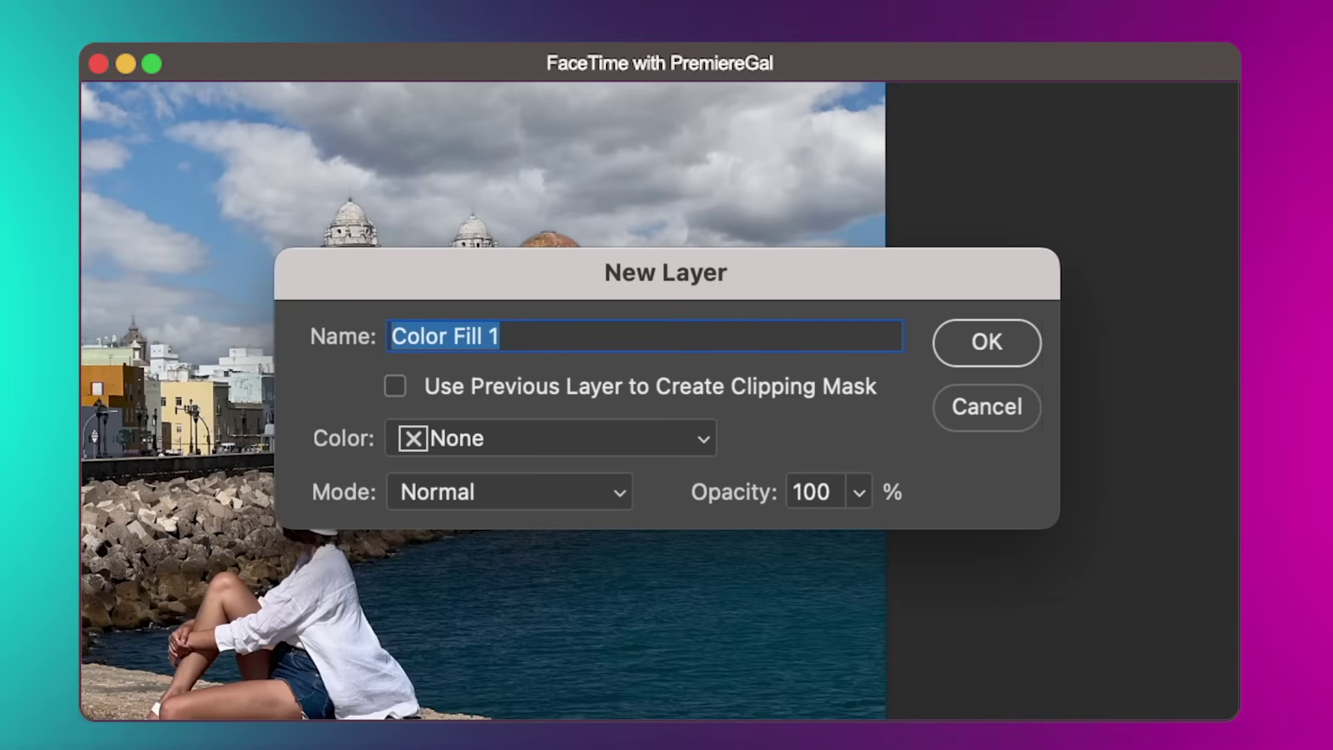
text(Grain)
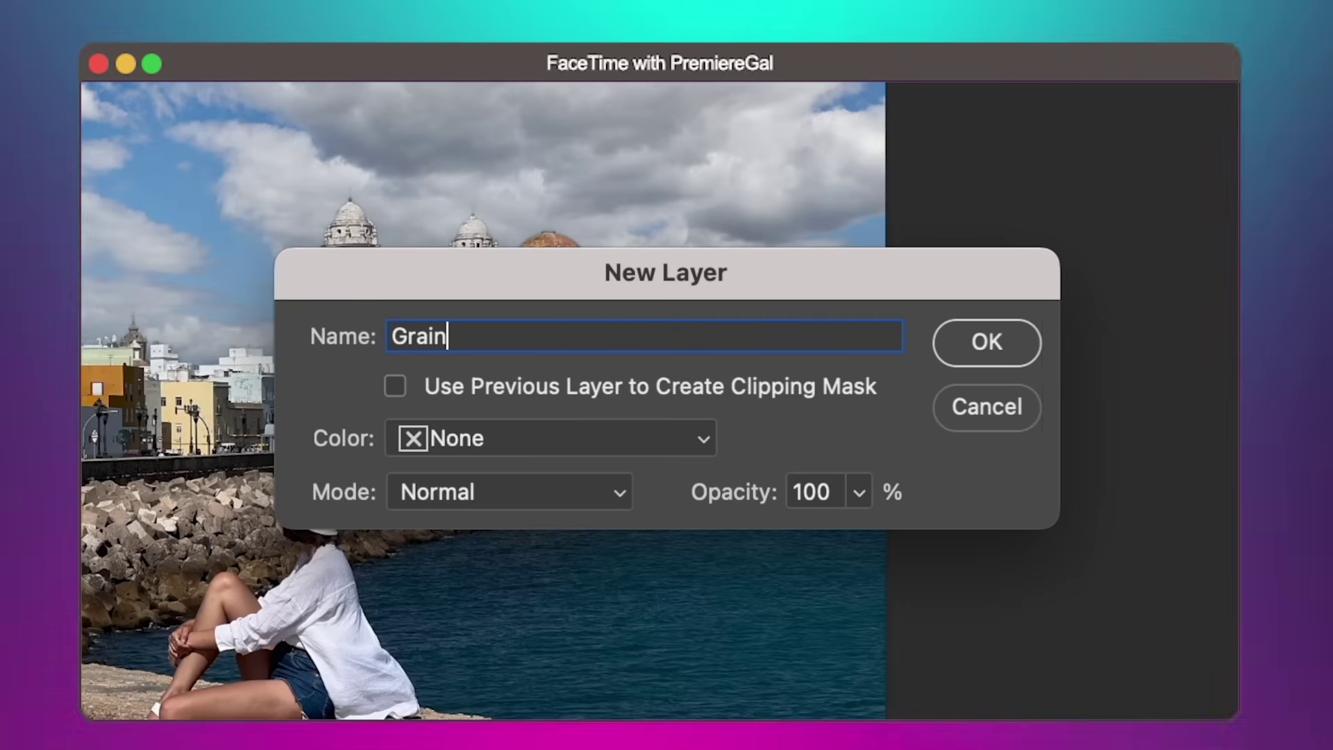
click(985, 341)
text(0)
double_click(830, 467)
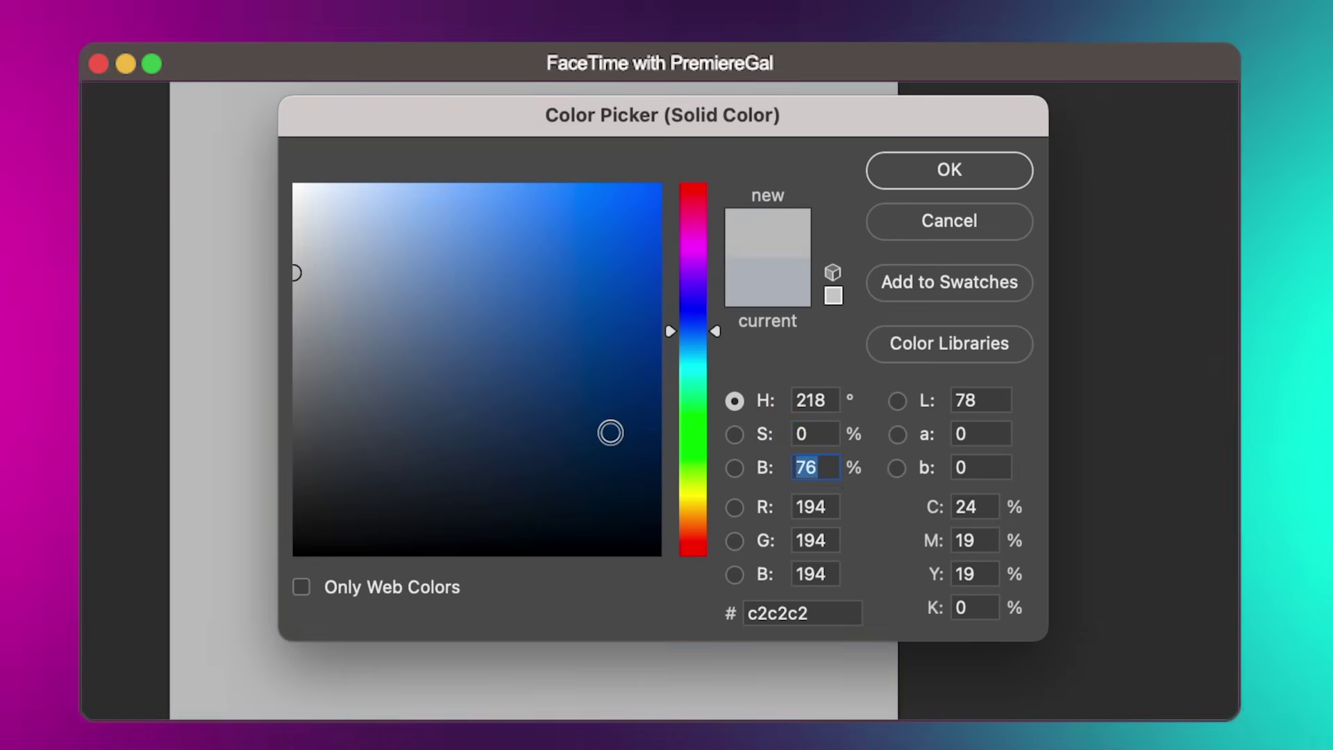
text(50)
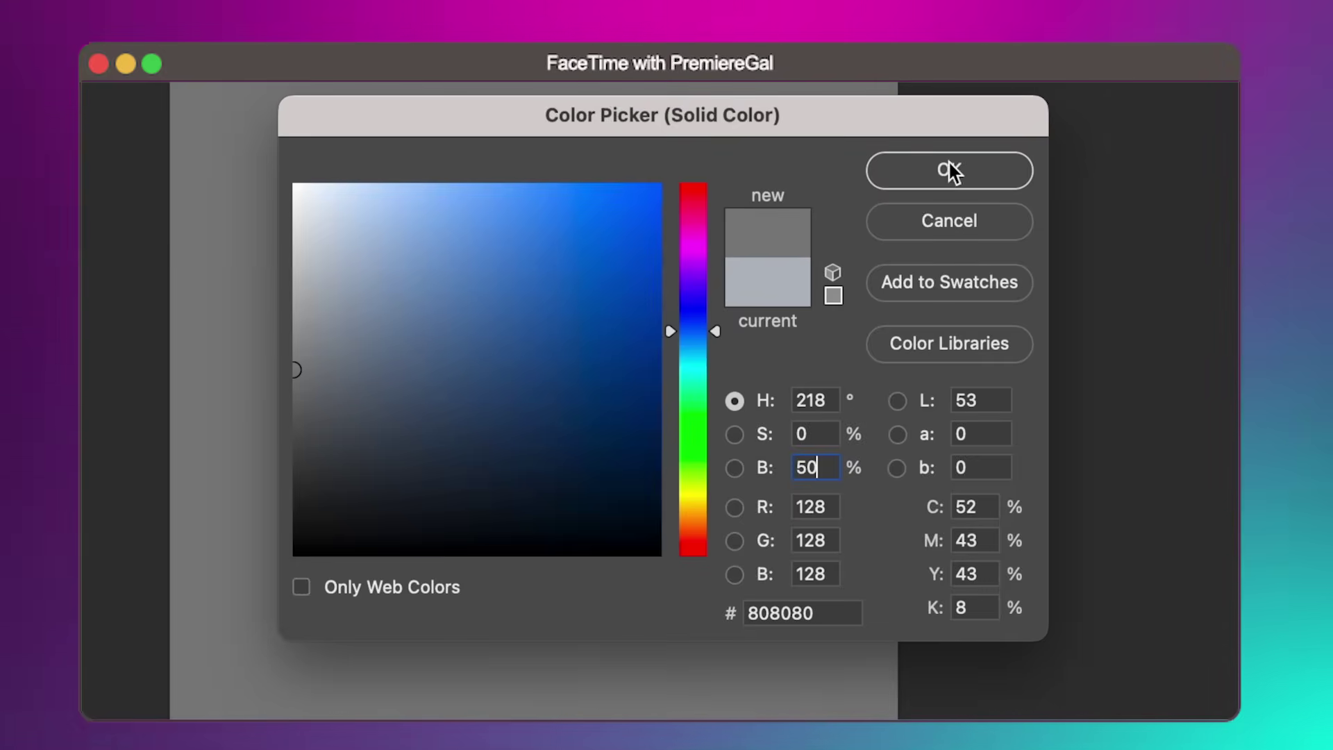
click(949, 170)
Apply Filter > Noise > Add Noise to the Grain layer and inspect the grain up close.
click(304, 83)
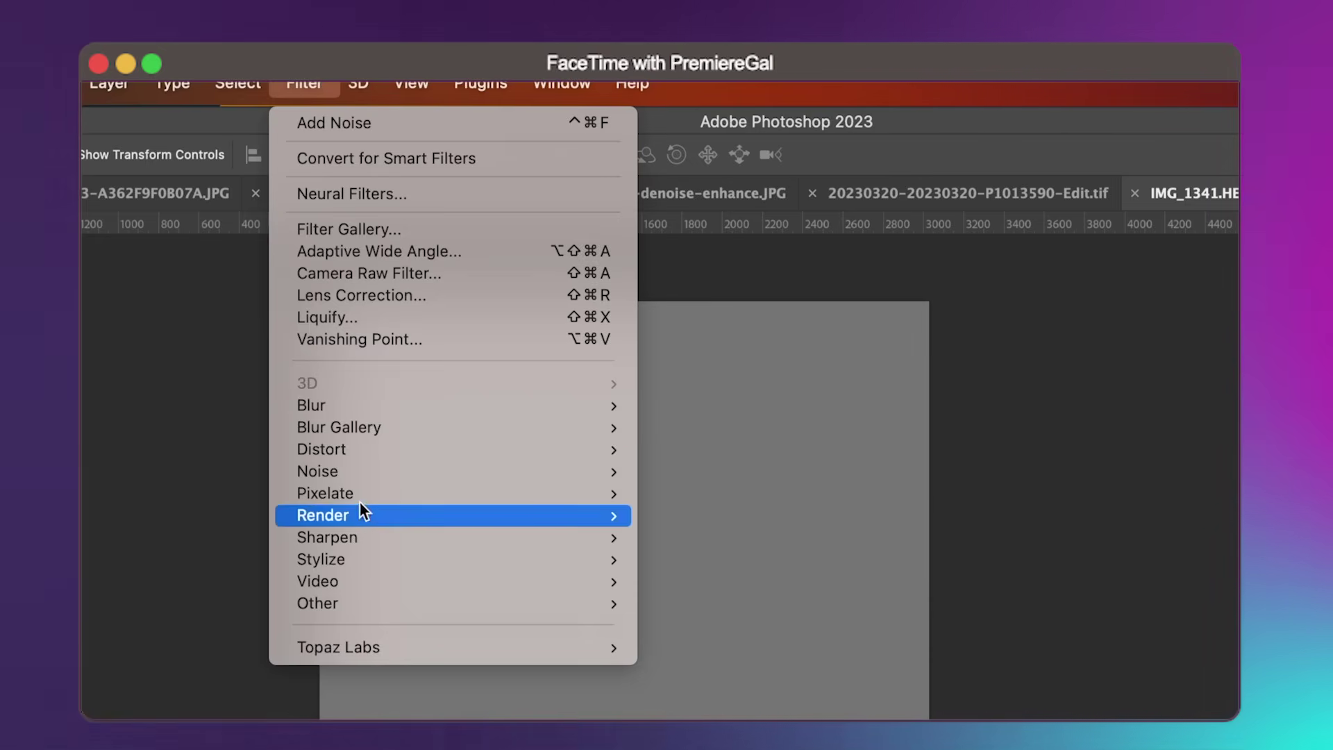
mouse_move(361, 472)
click(714, 471)
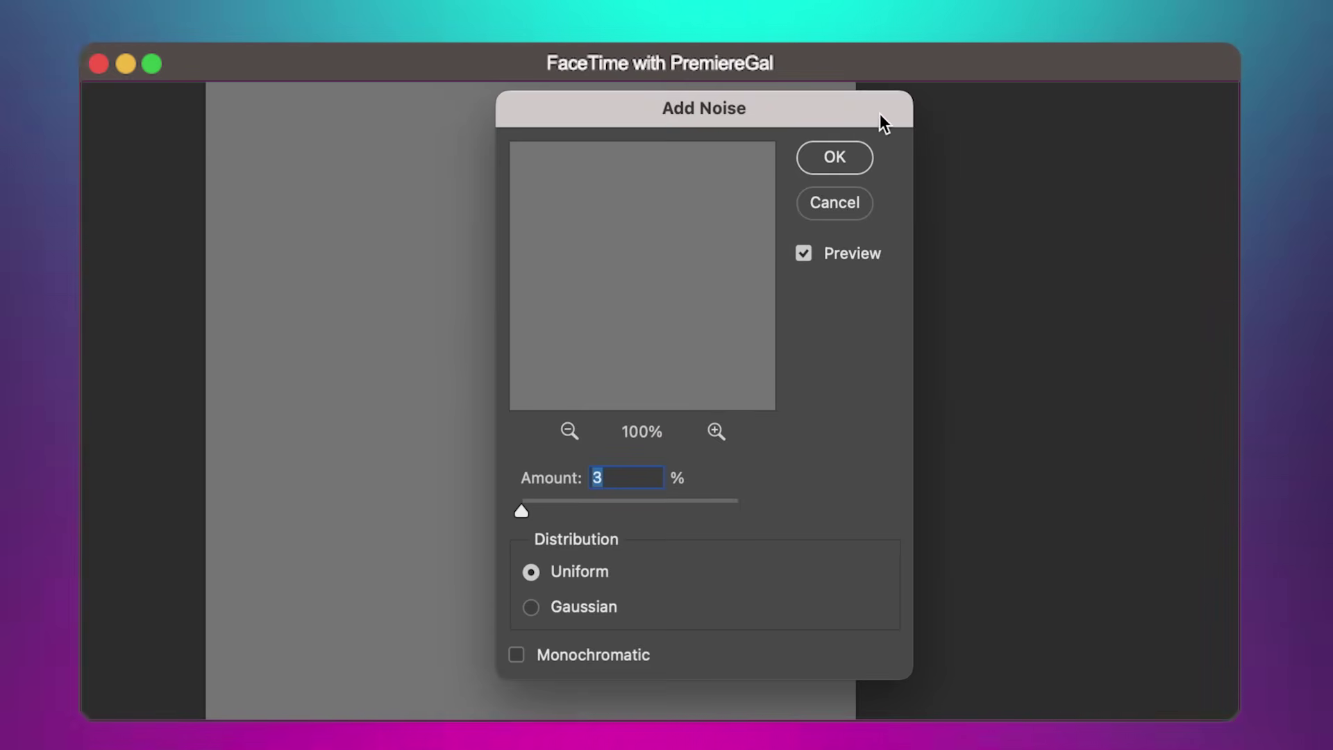
click(835, 157)
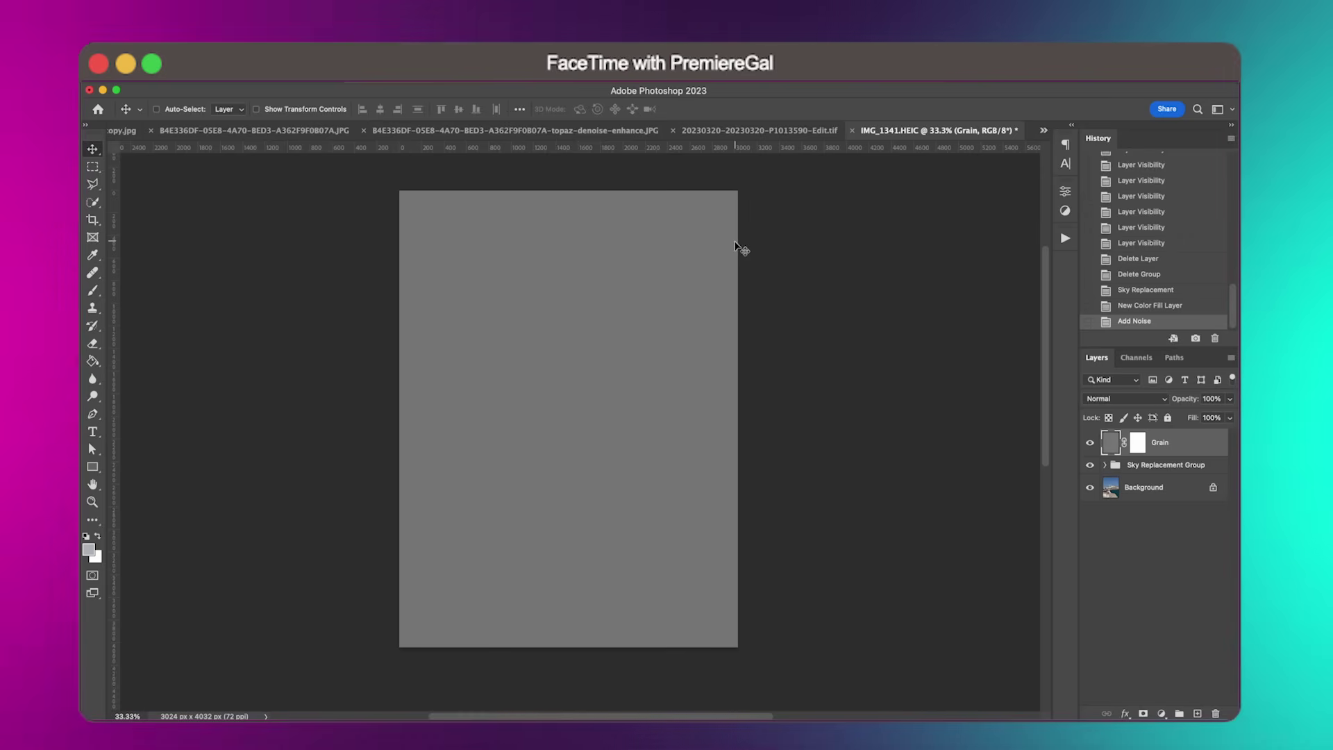
key(super+1)
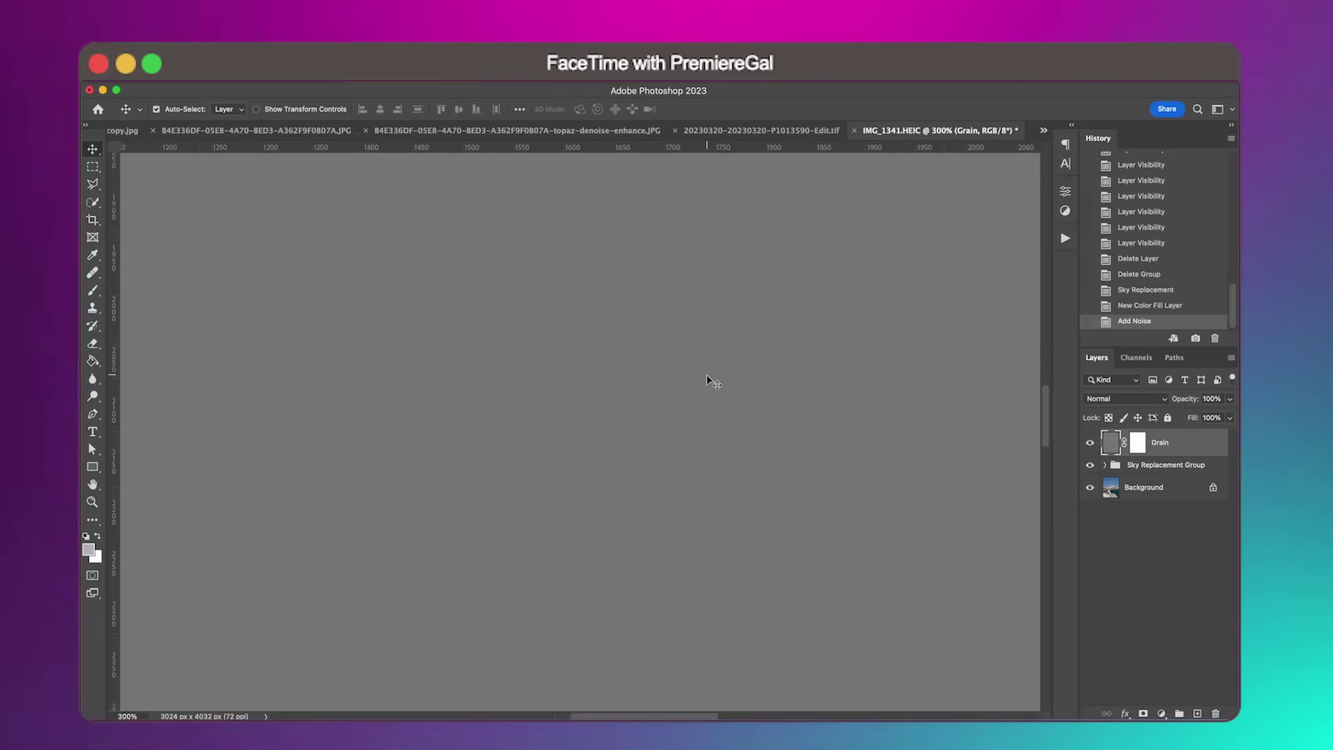
key(super+equal)
key(super+equal)
key(super+equal)
scroll(708, 381, left, 1)
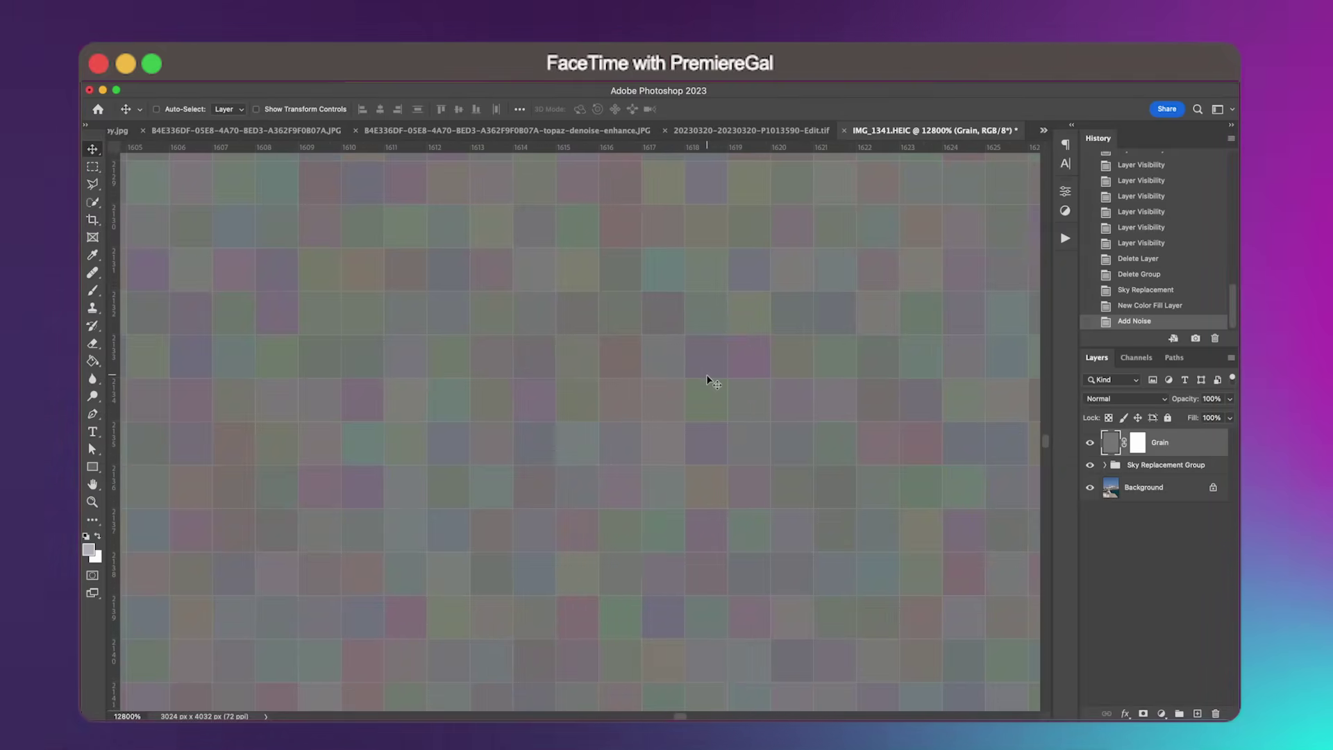
key(super+minus)
key(super+minus)
key(super+minus)
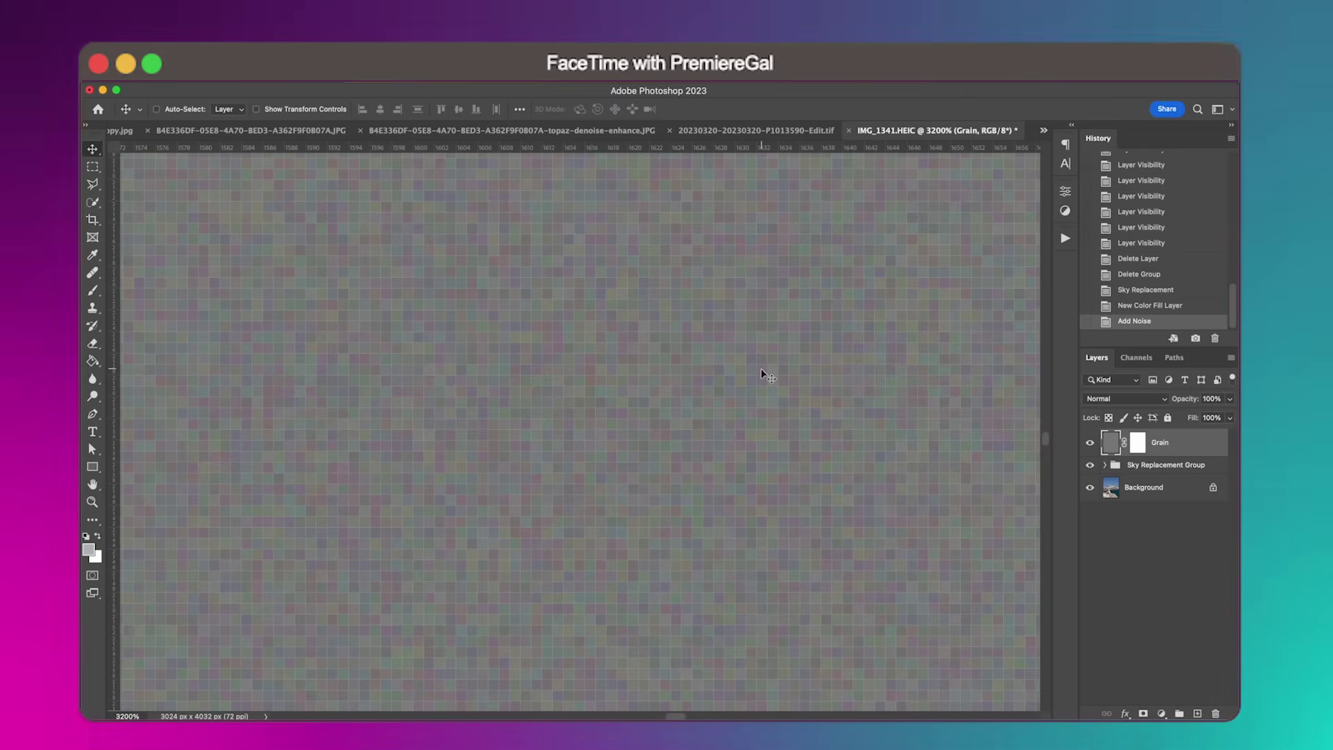
Blend the Grain layer as Overlay at 74% opacity and fit the photo in view.
click(1105, 399)
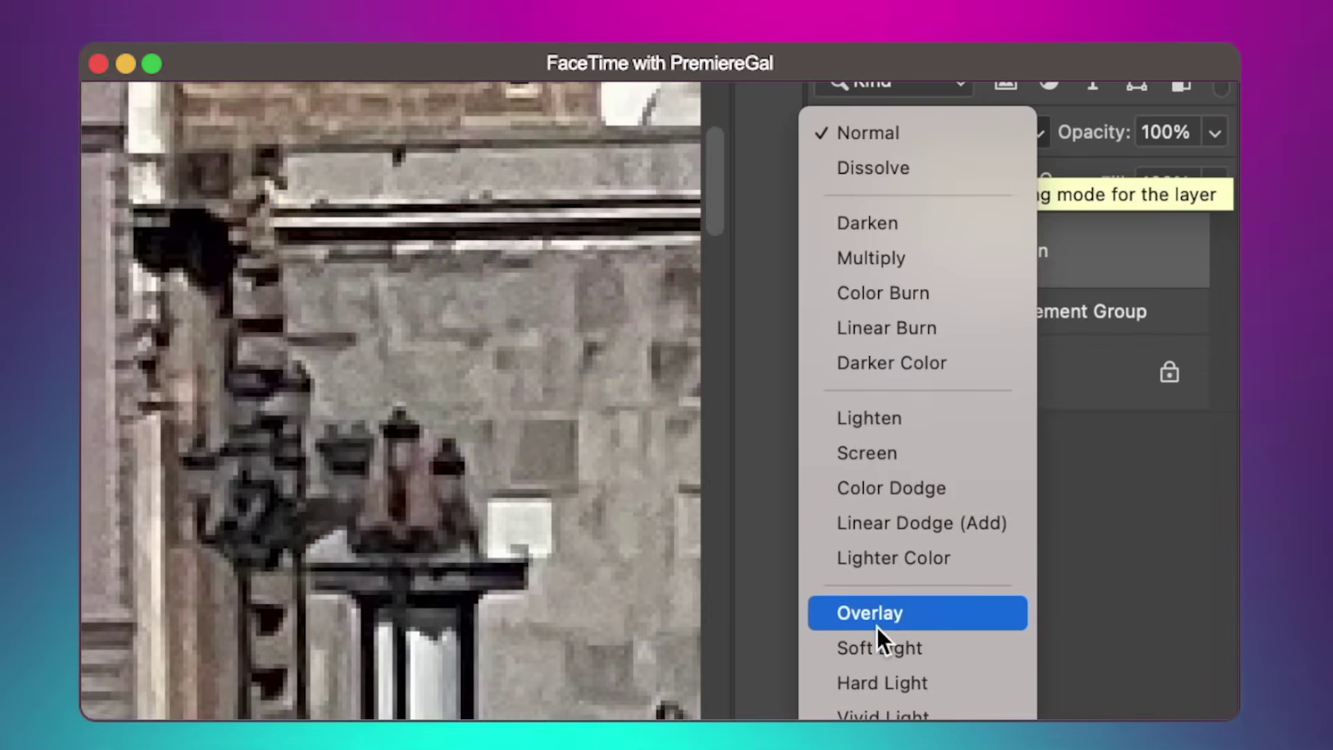
click(886, 614)
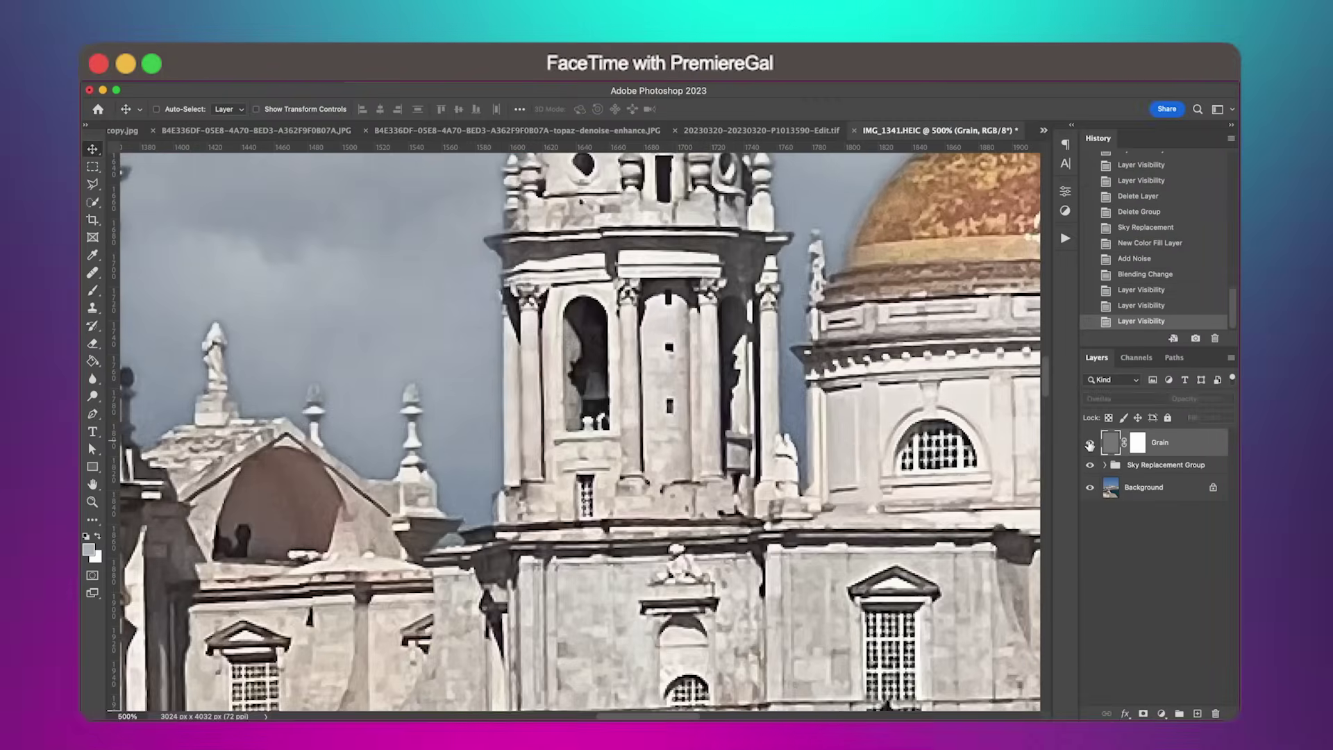
click(1229, 400)
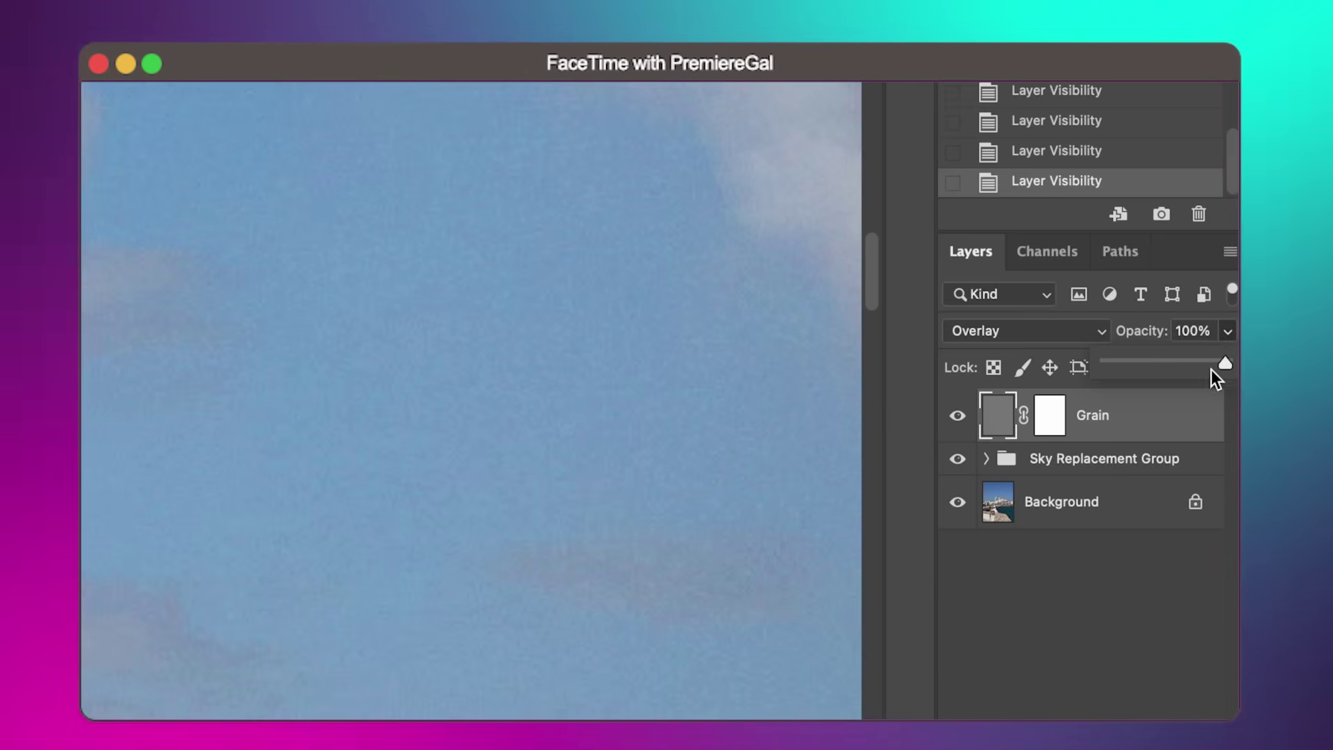
drag(1231, 413, 1200, 415)
mouse_move(1172, 365)
mouse_down()
mouse_move(1160, 372)
mouse_move(1190, 361)
mouse_up()
click(452, 390)
key(super+0)
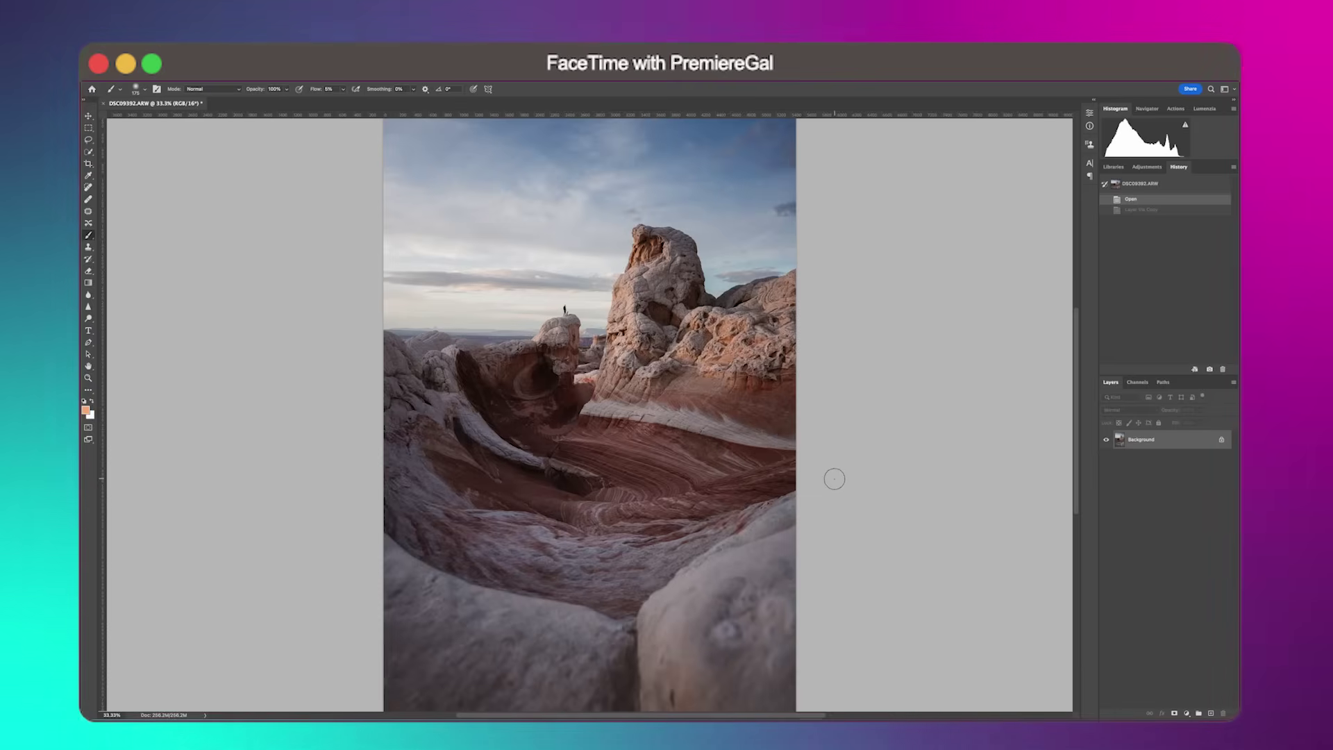
Duplicate the sandstone Background into Layer 1 with Cmd+J and show the Channels panel.
key(super+j)
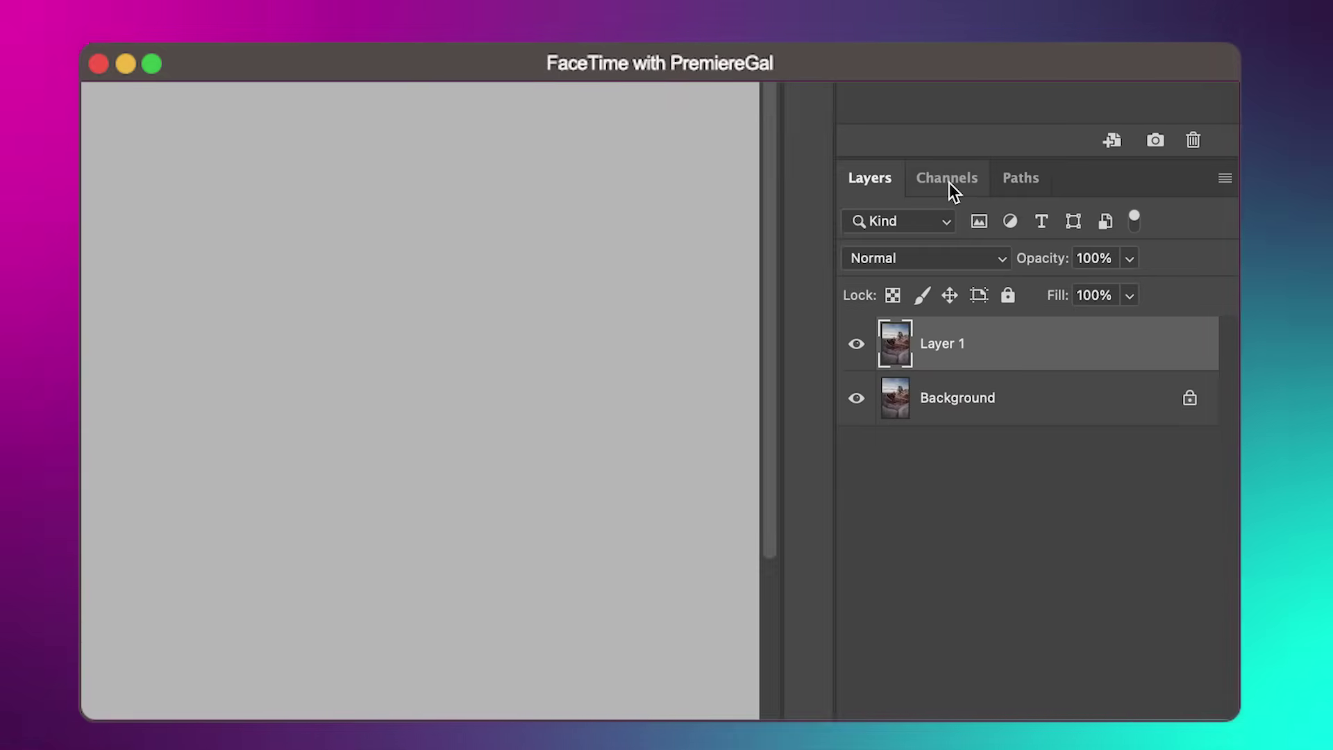
click(1137, 383)
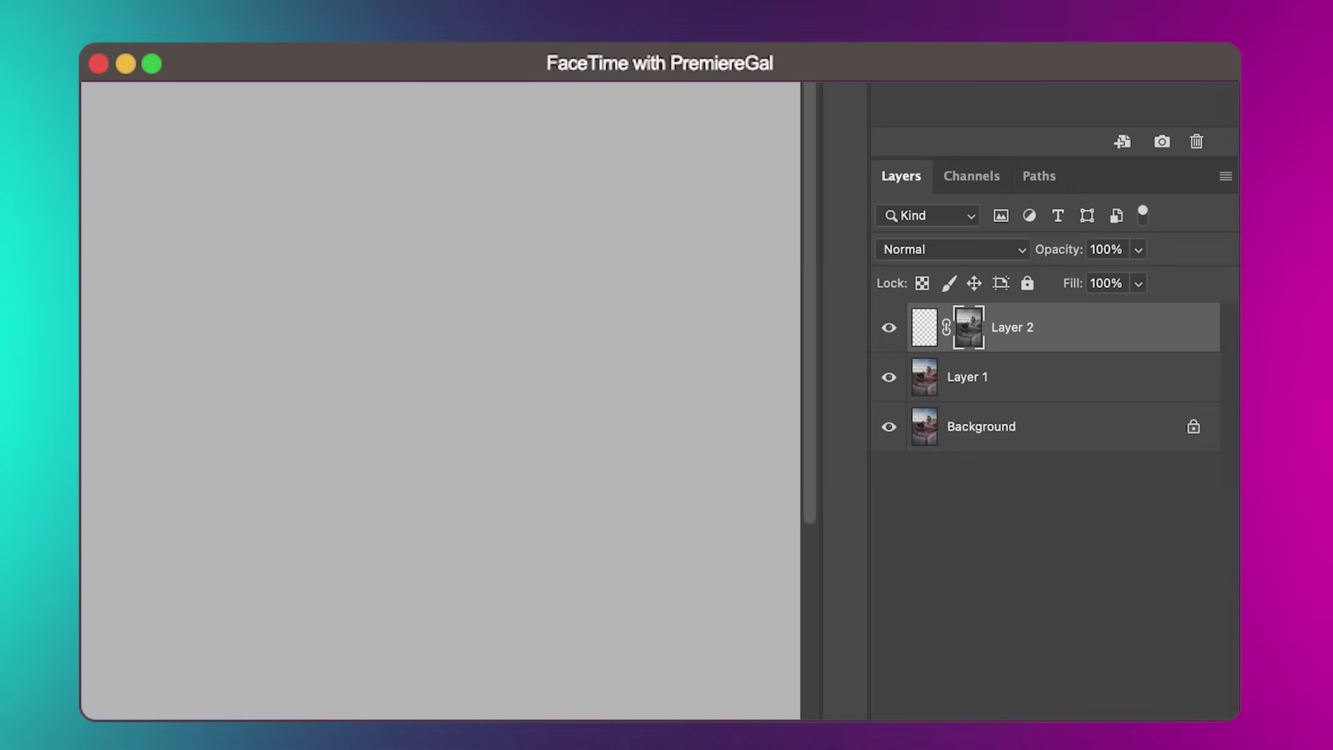
Set the masked Layer 2 to Soft Light, use a smaller brush, and fit the rocks in view.
click(957, 250)
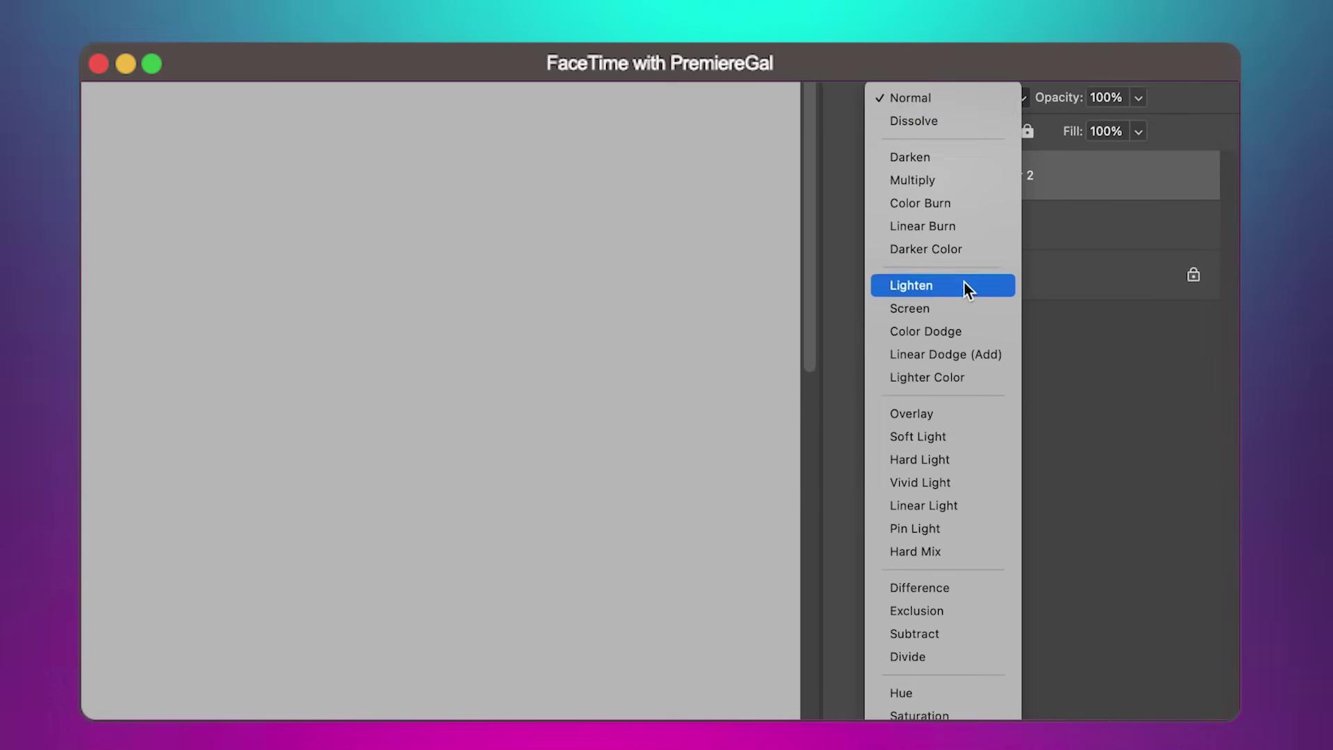
click(967, 440)
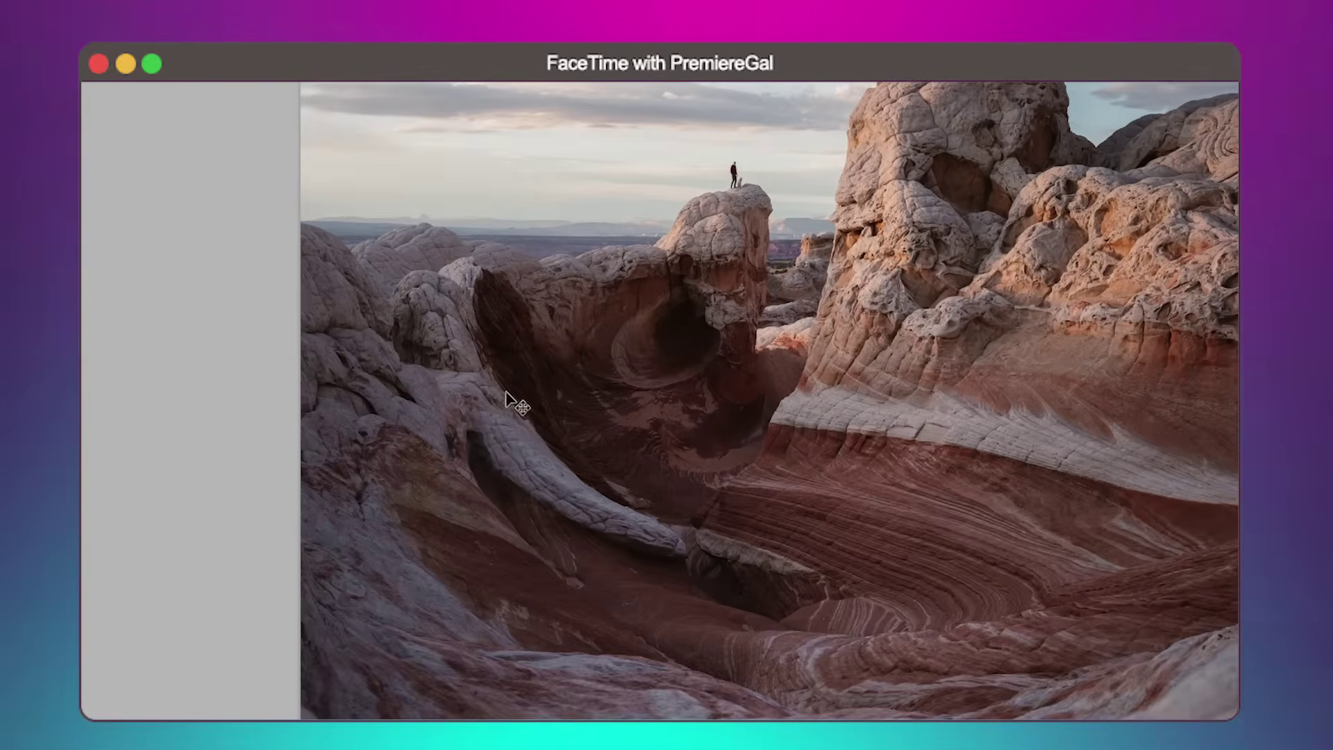
key(bracketleft)
key(bracketleft)
key(ctrl+0)
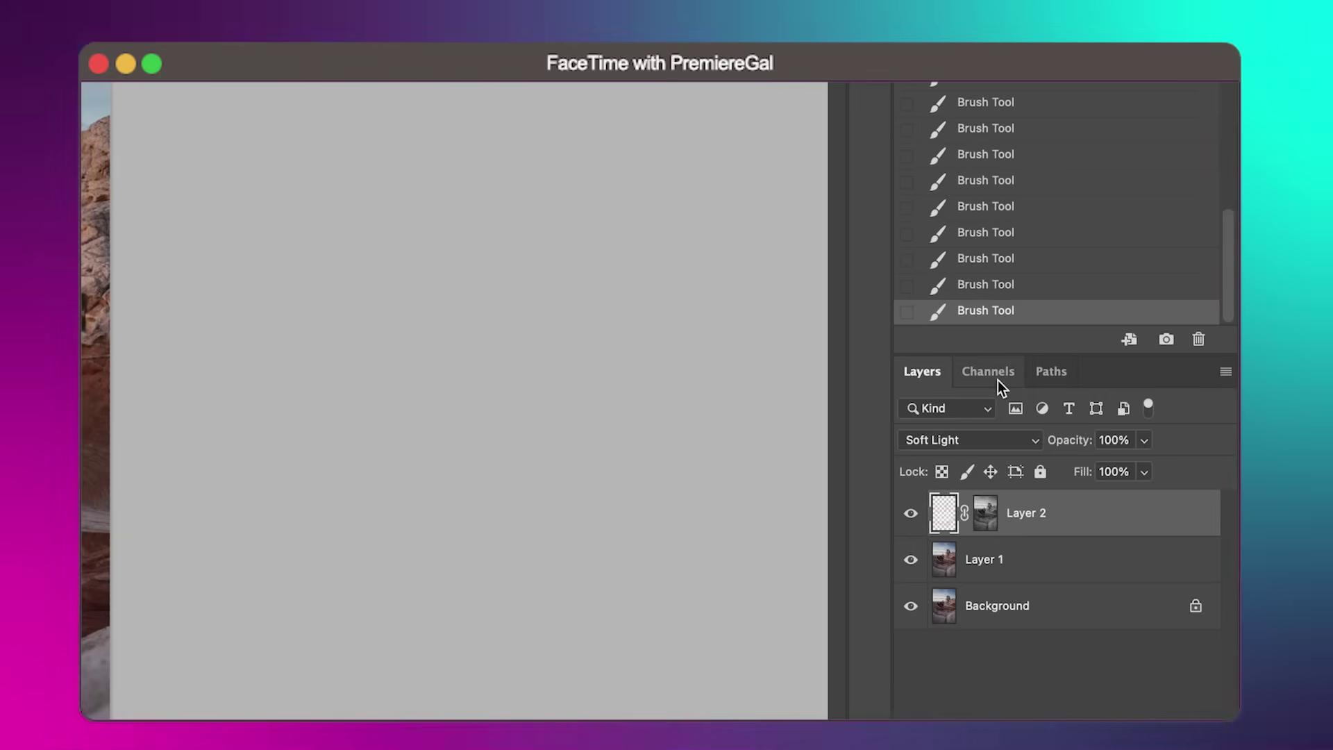
Invert the RGB luminosity selection and add Layer 3 masked with it.
click(997, 380)
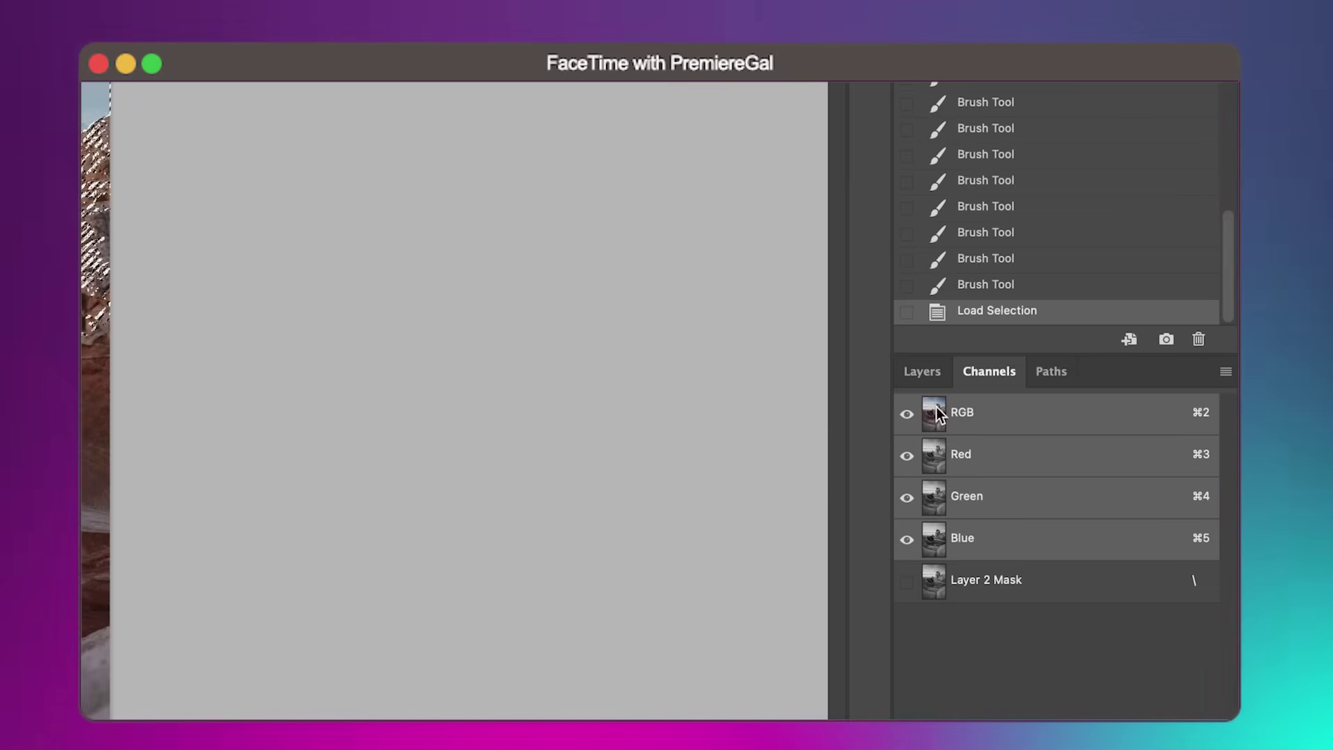
key(super+shift+i)
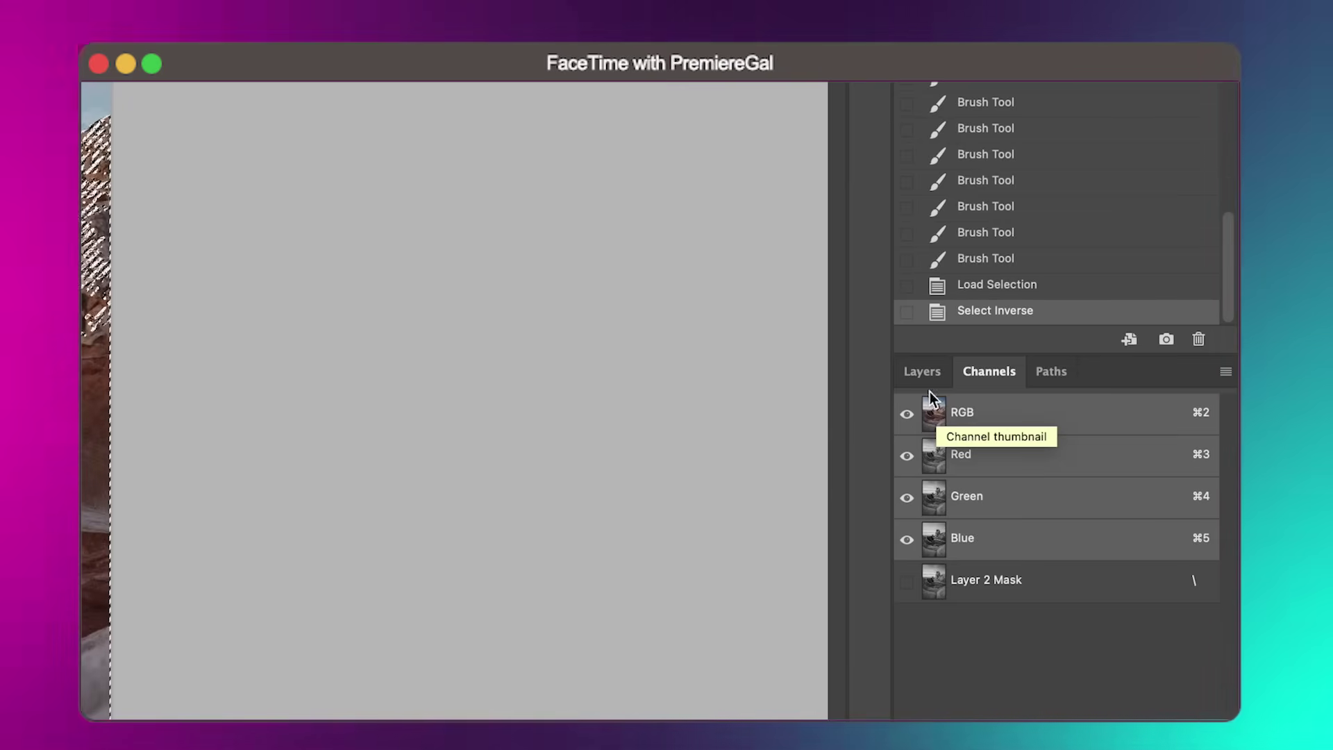
click(923, 374)
click(1183, 707)
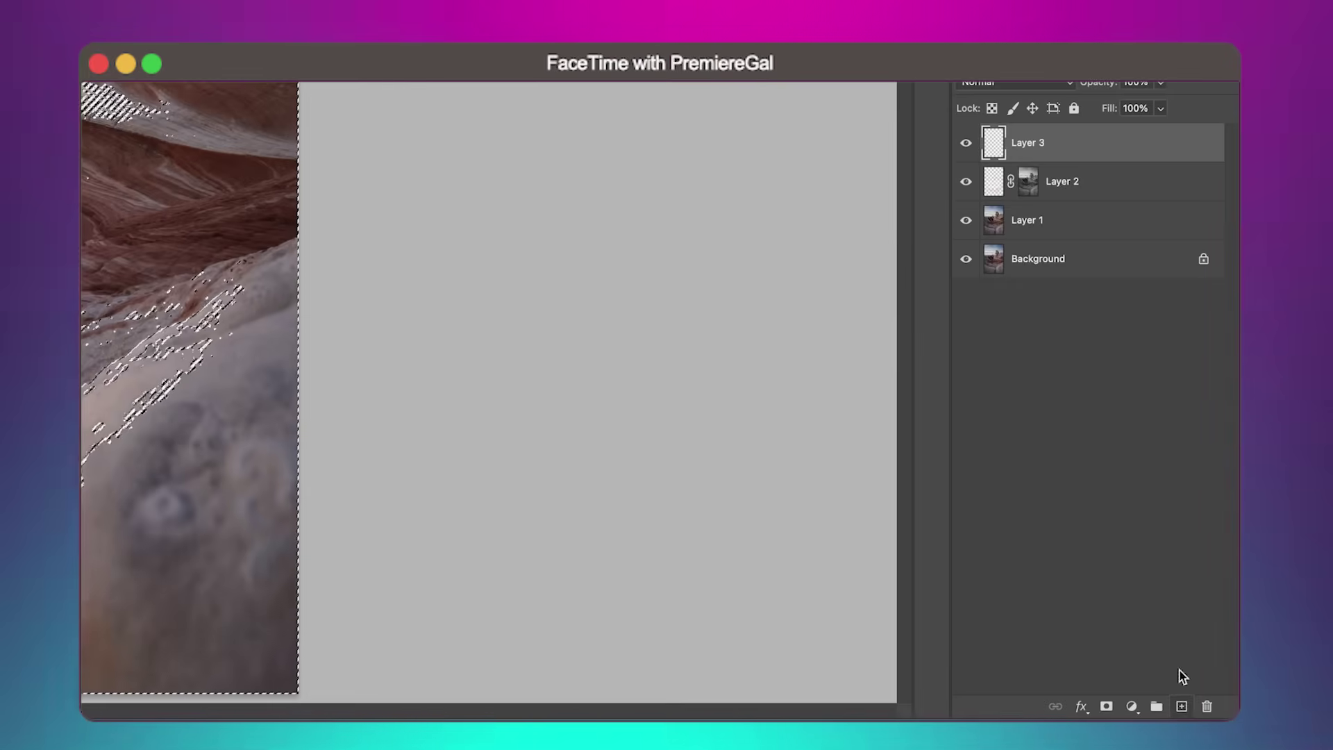
click(1107, 707)
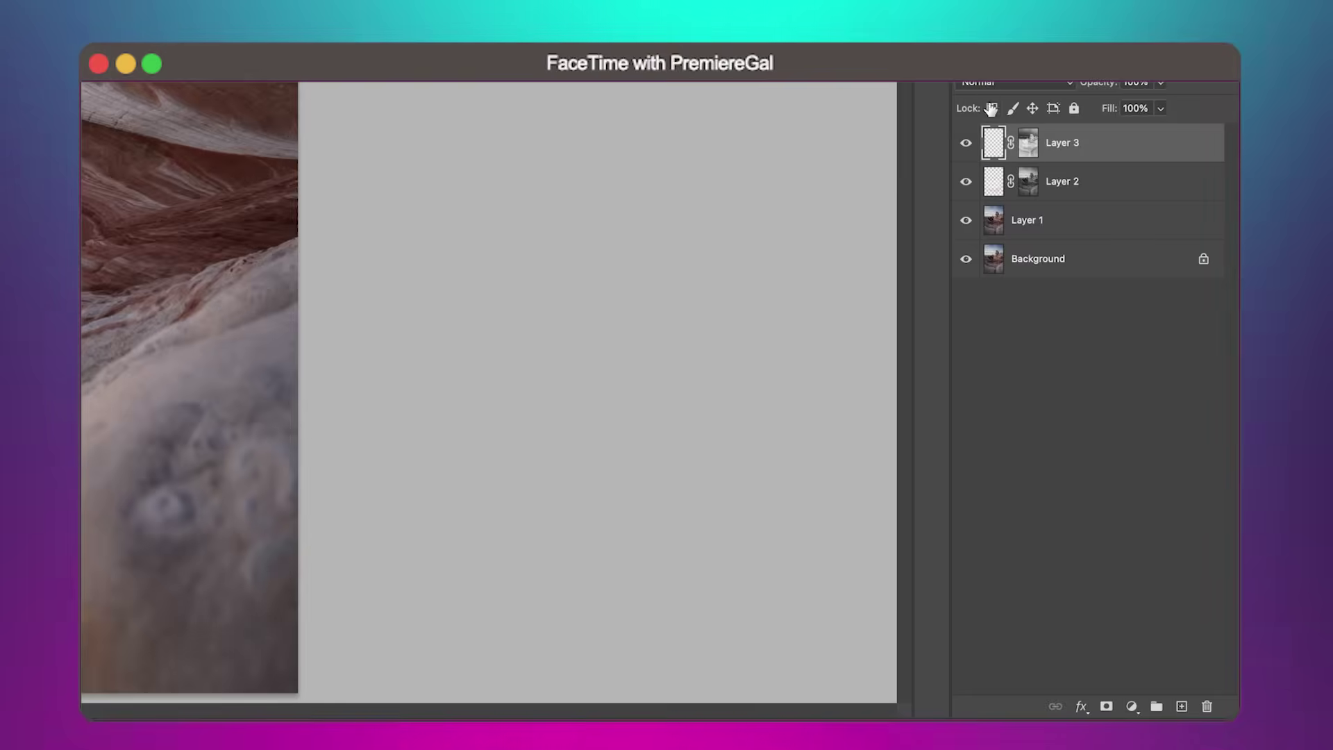
Set Layer 3 to Soft Light, paint black, then group it with Layer 2 as hidden Group 1.
click(1000, 83)
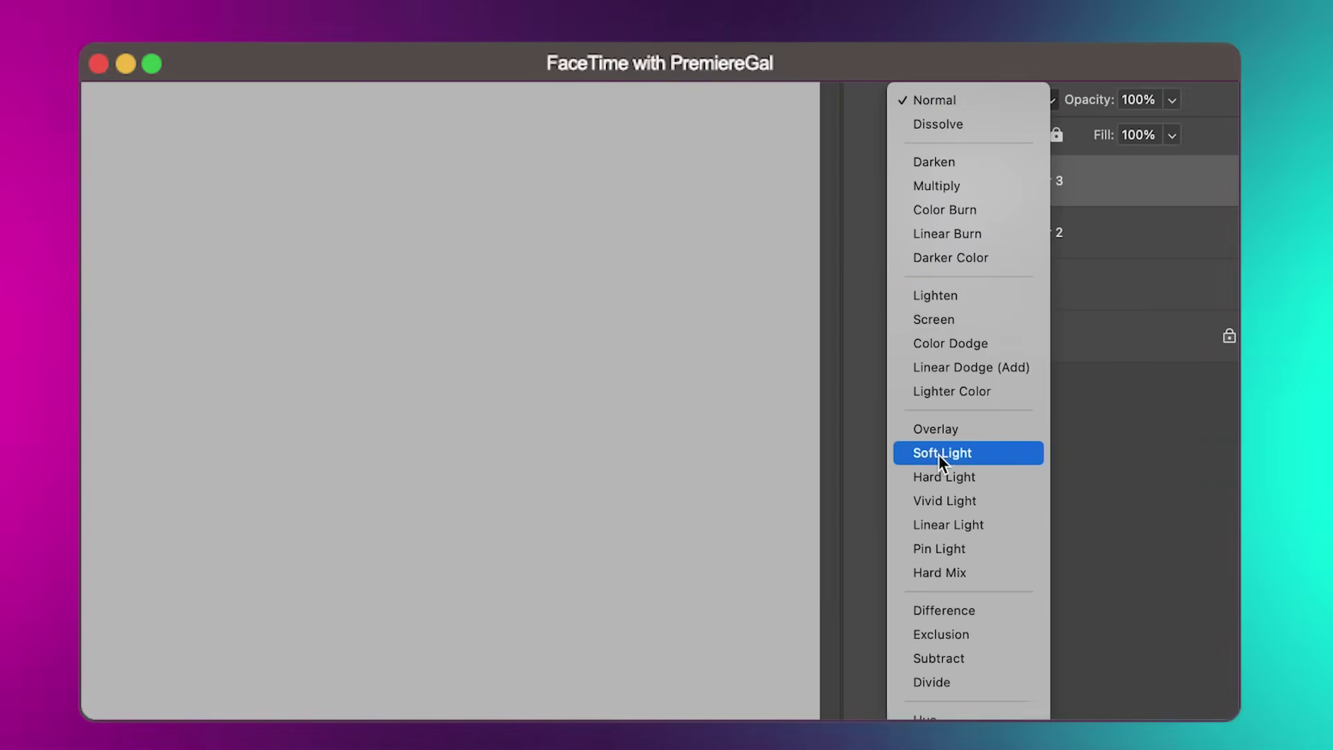
click(939, 454)
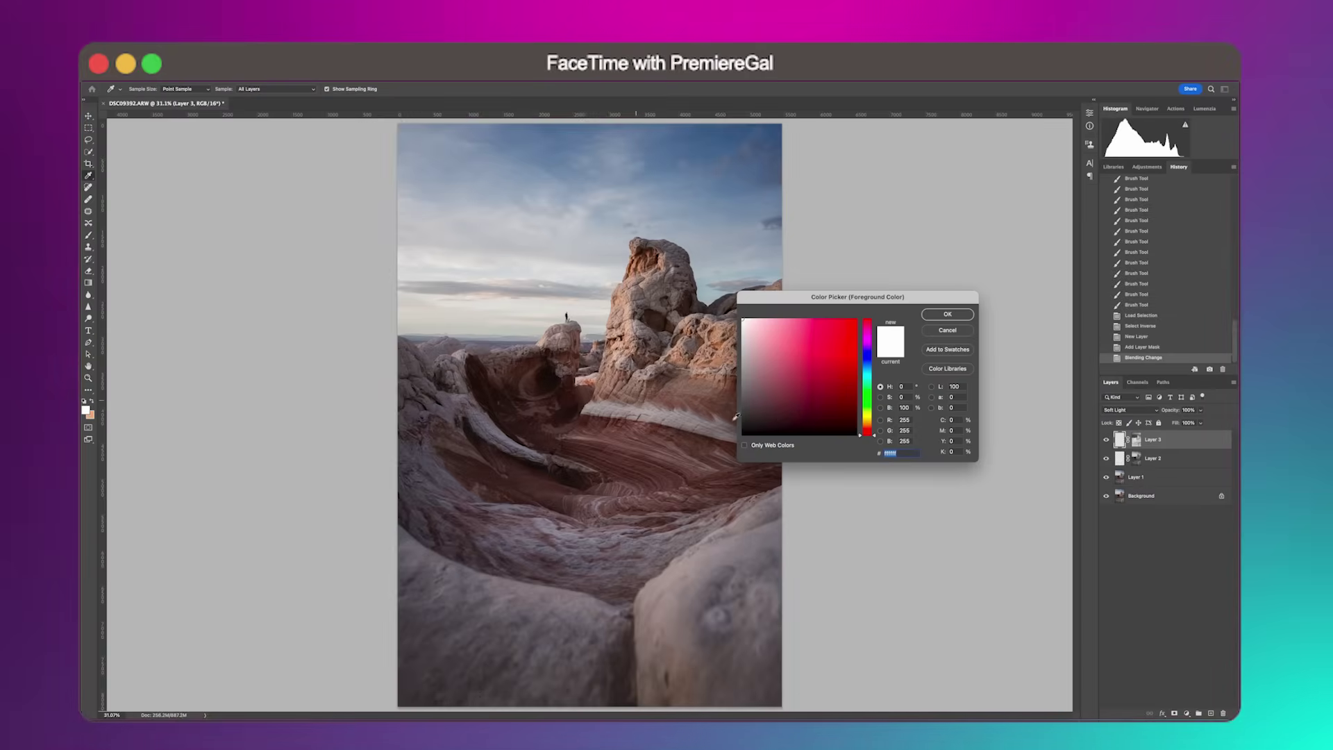
click(944, 314)
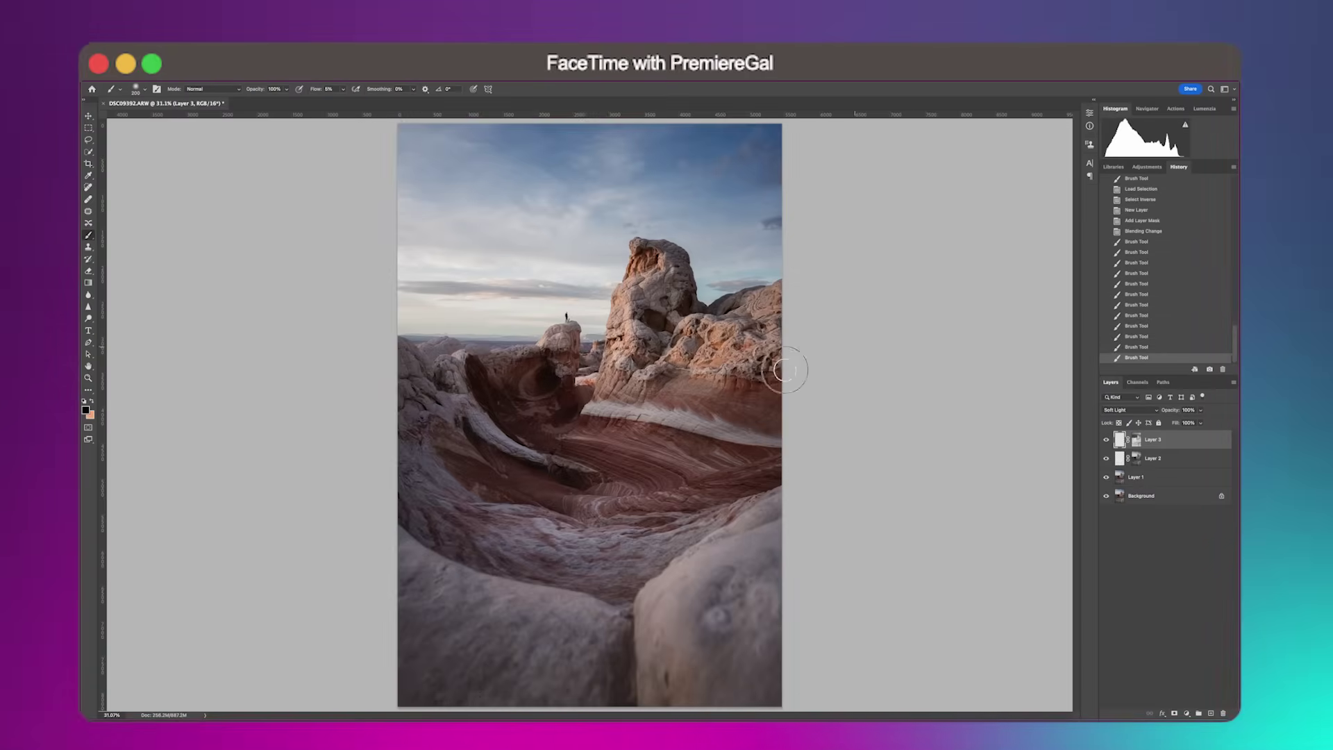
key(bracketright)
key(bracketright)
key(bracketright)
key(bracketright)
key(bracketright)
key(bracketright)
drag(786, 370, 734, 385)
key(bracketleft)
key(bracketleft)
key(bracketleft)
key(bracketleft)
key(bracketleft)
key(bracketleft)
key(bracketleft)
key(bracketleft)
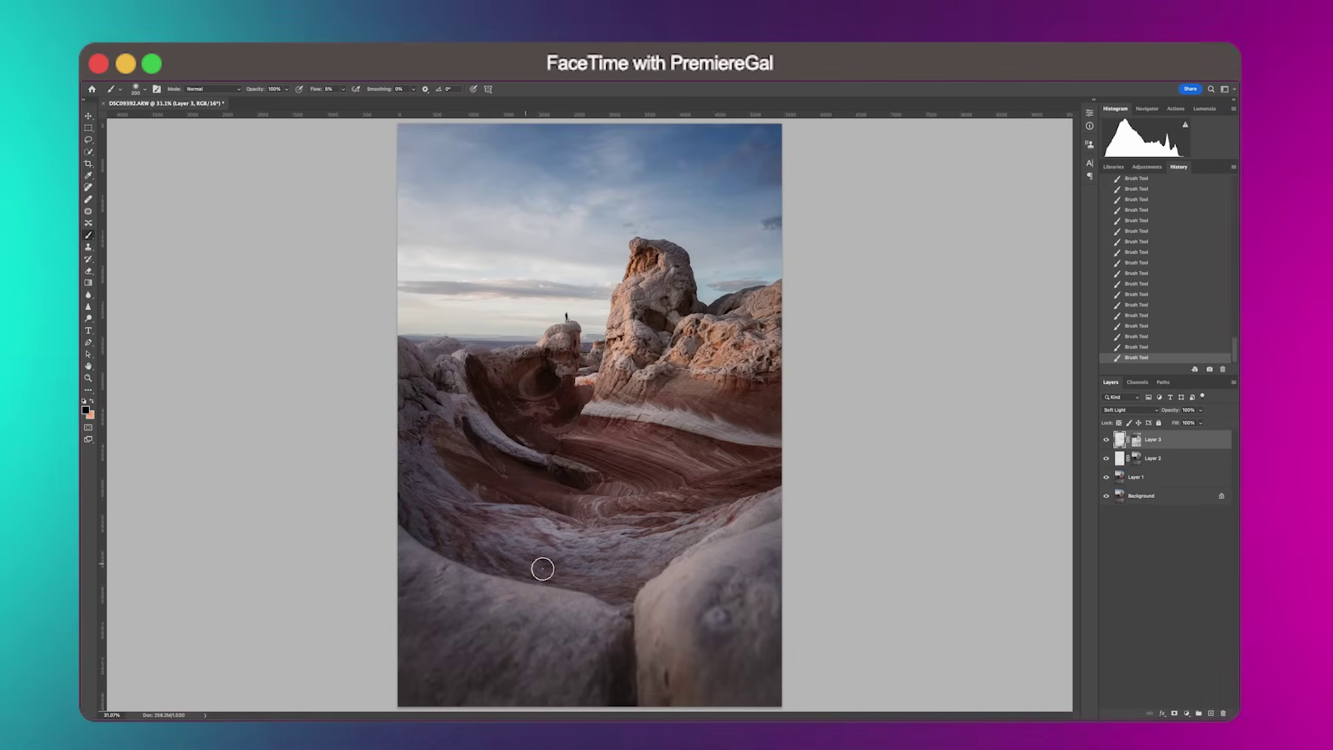
click(1199, 713)
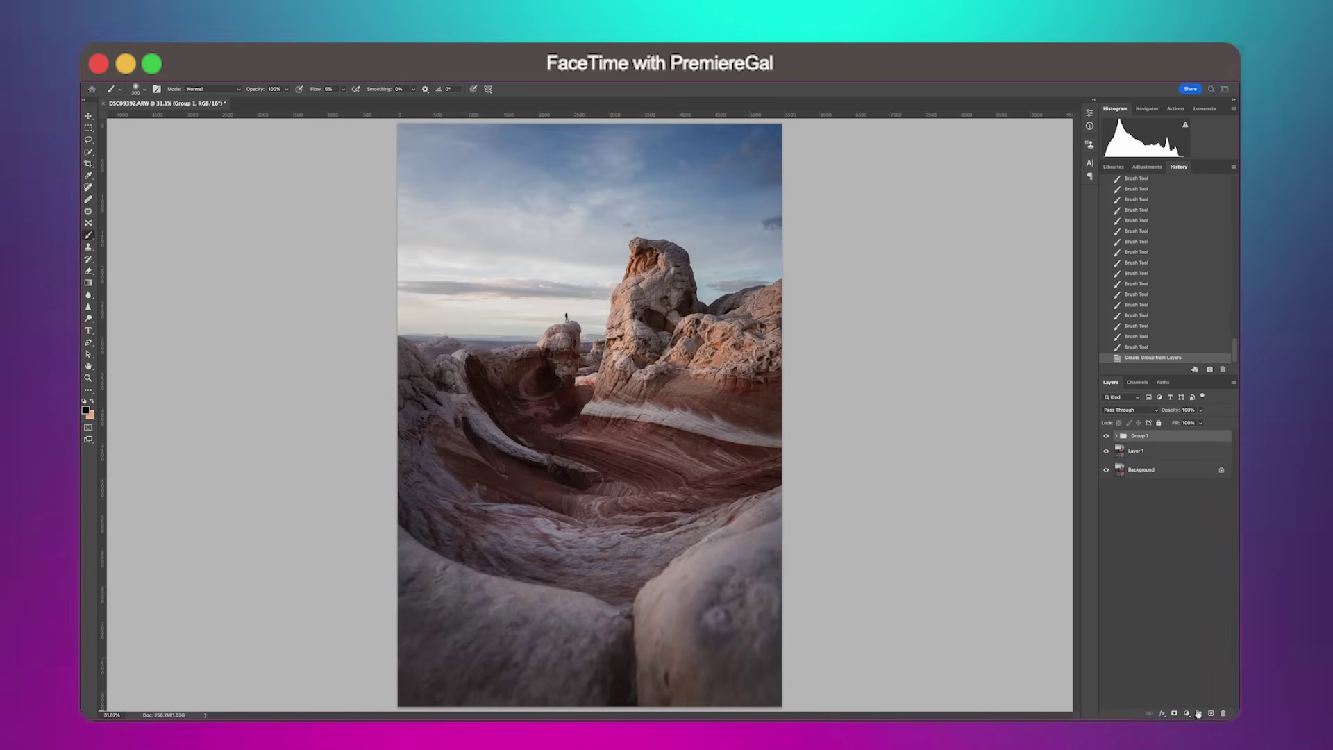
click(1106, 436)
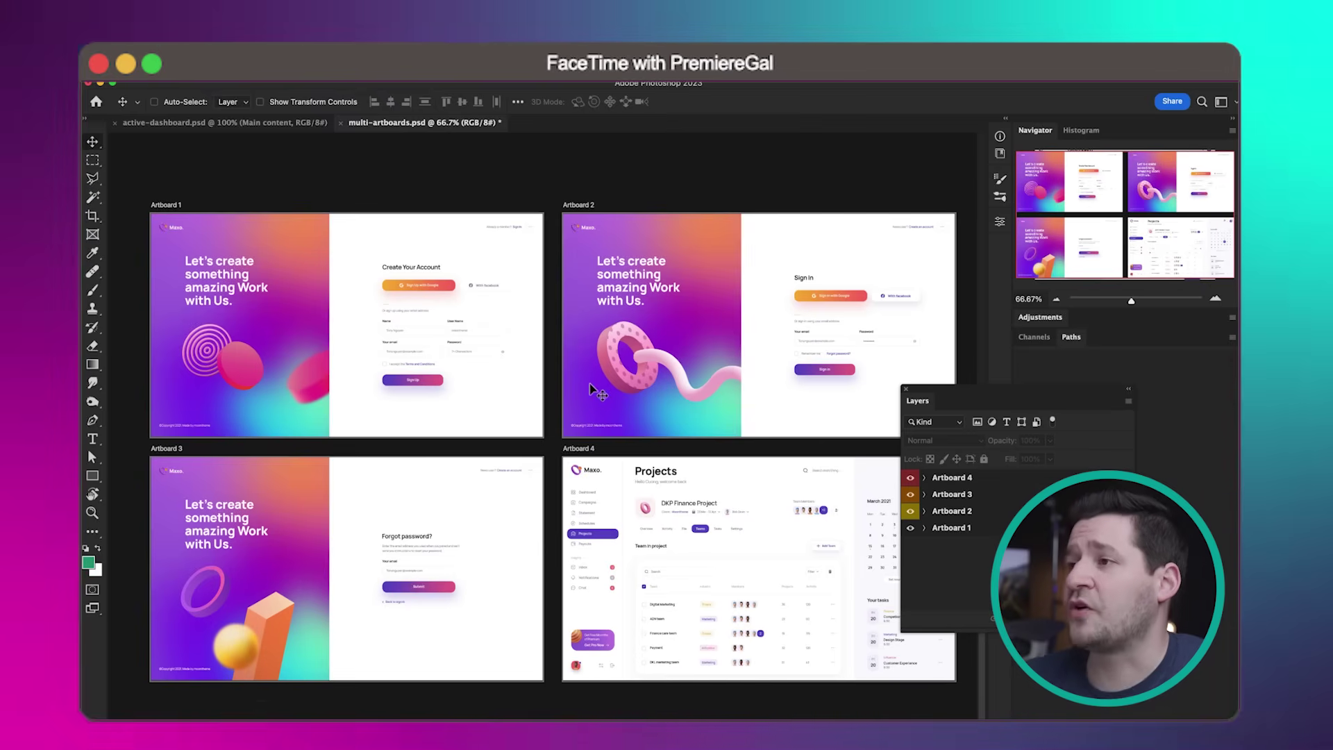
scroll(590, 384, down, 2)
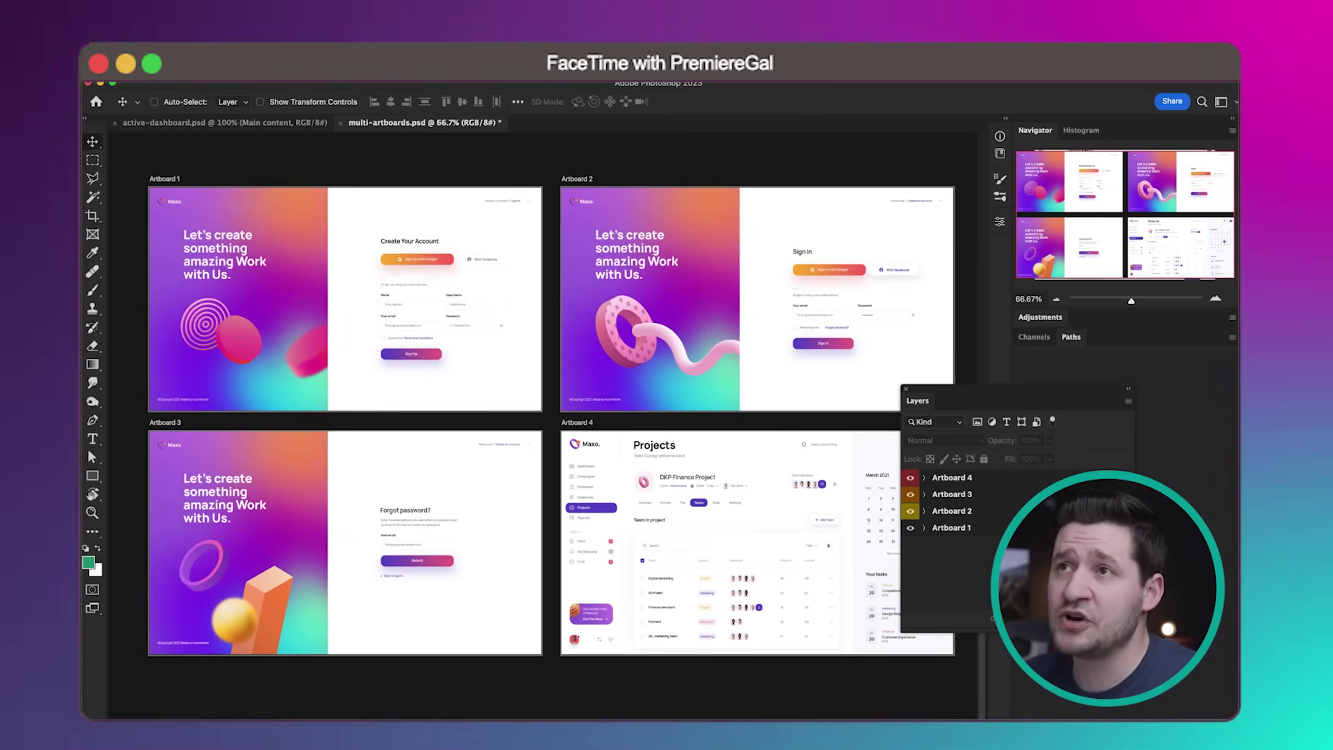
click(174, 73)
Open File > Export > Export As and preview each of the four artboards.
mouse_move(319, 266)
click(555, 393)
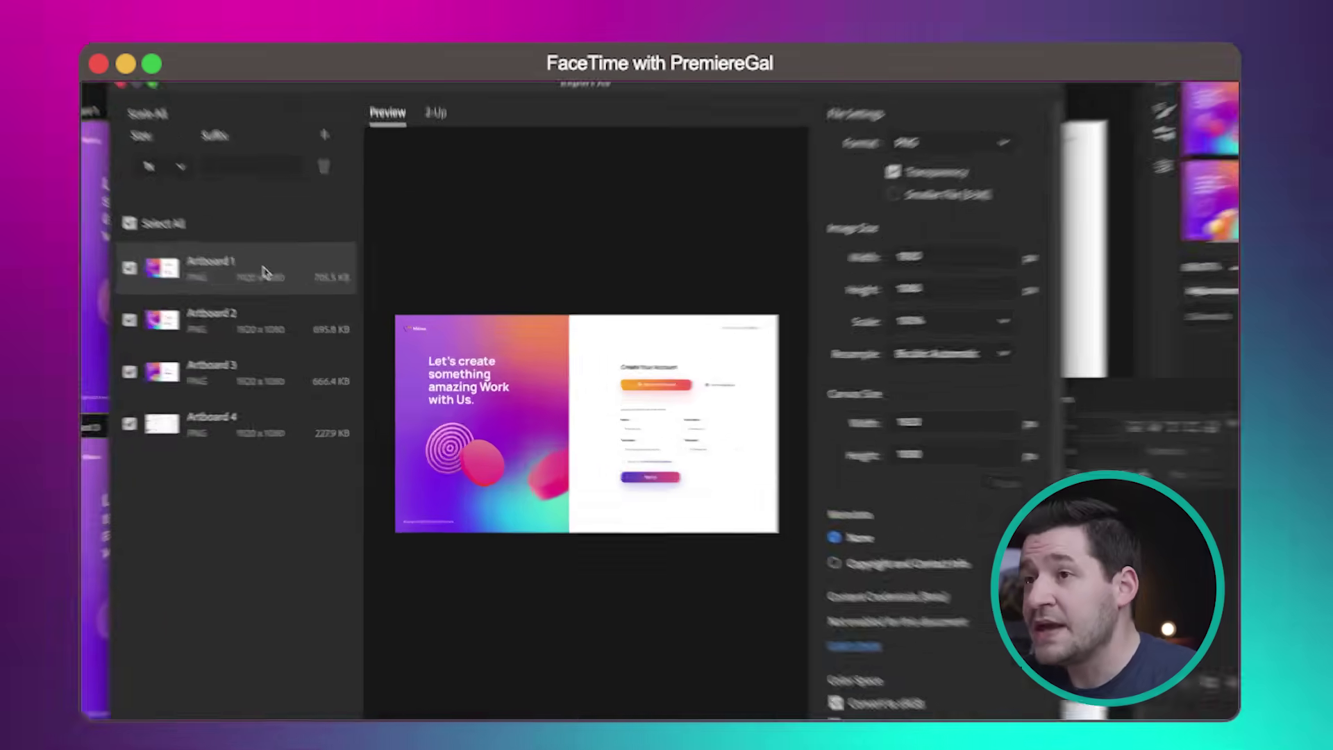
click(299, 348)
click(253, 371)
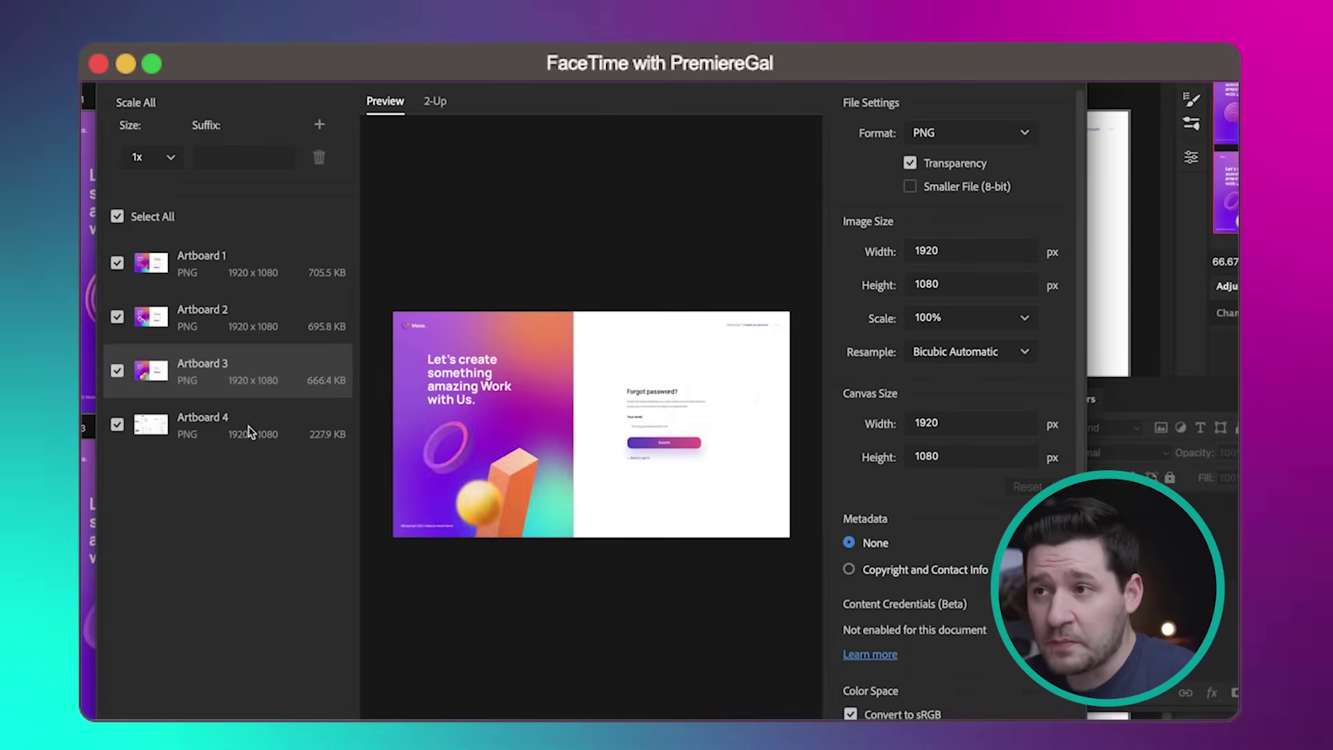
click(249, 427)
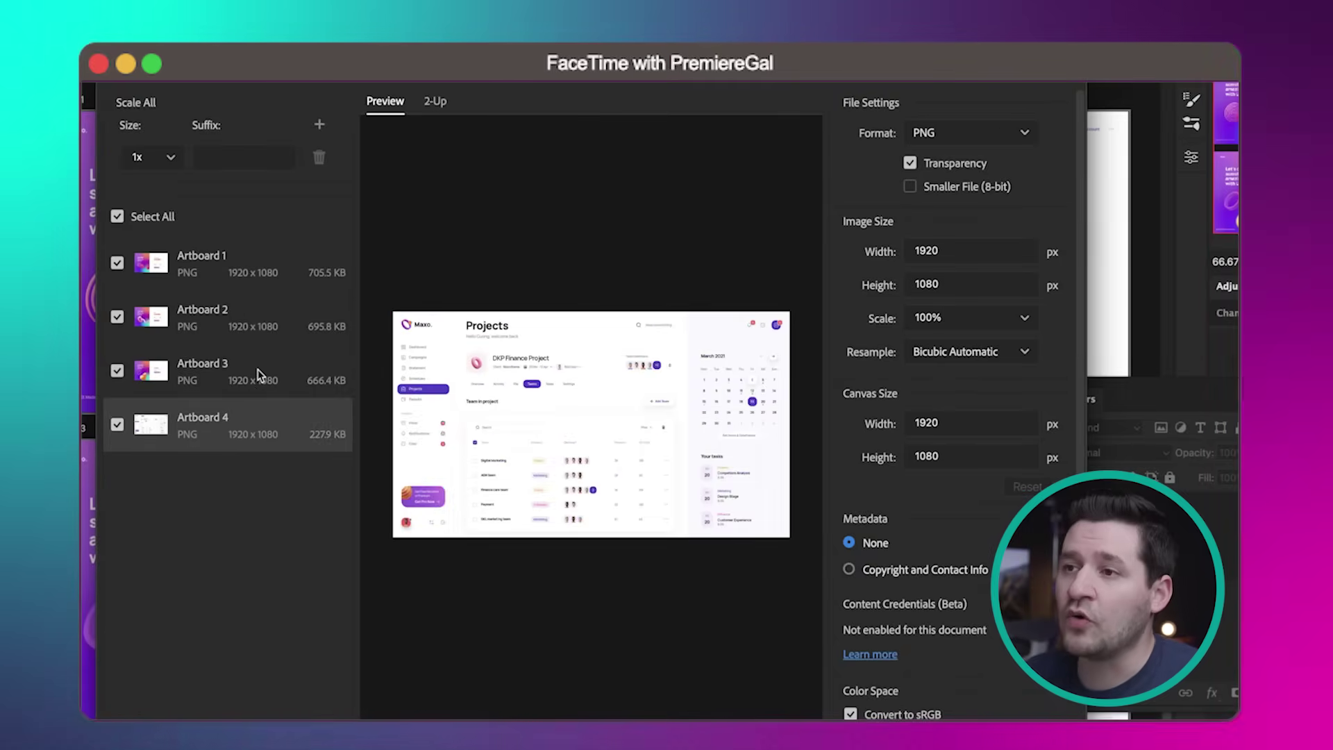
click(259, 369)
click(261, 316)
click(265, 277)
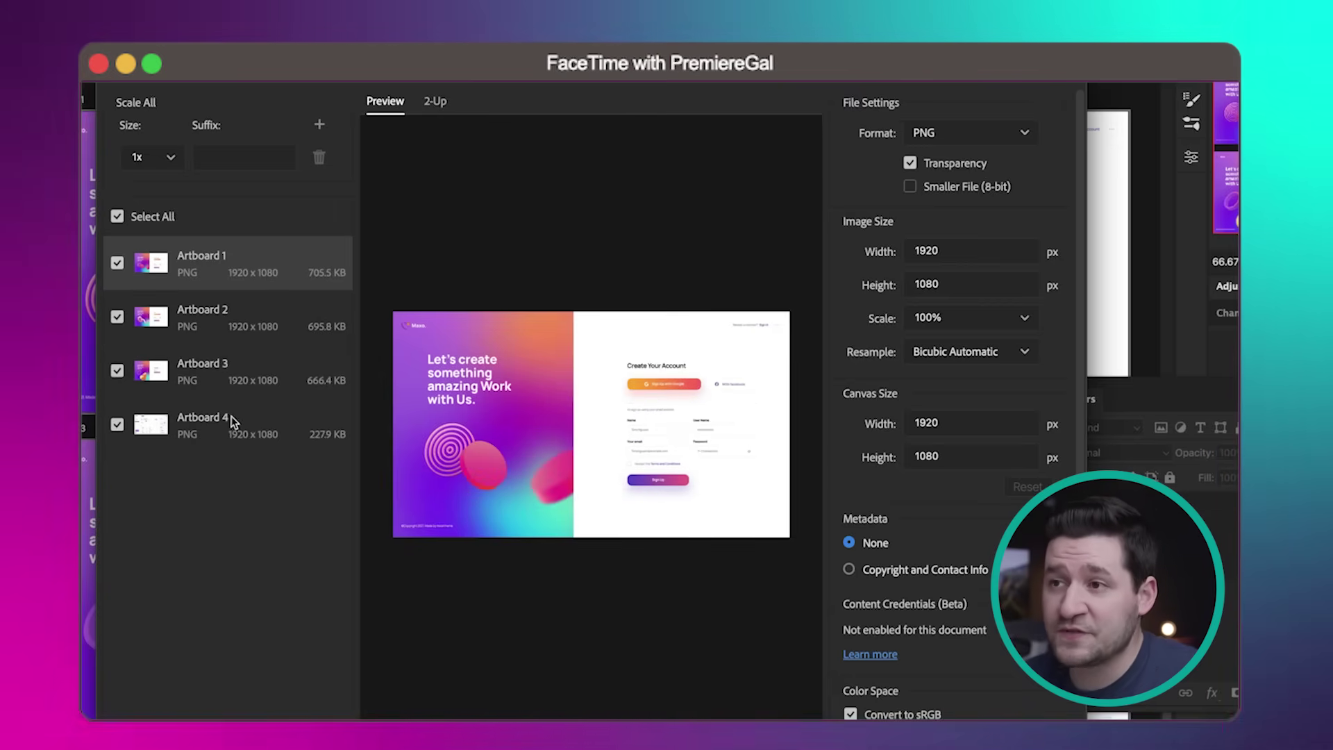
Select all artboards, set JPG format with an added 0.5x size, then close the dialog.
shift+click(234, 422)
click(930, 133)
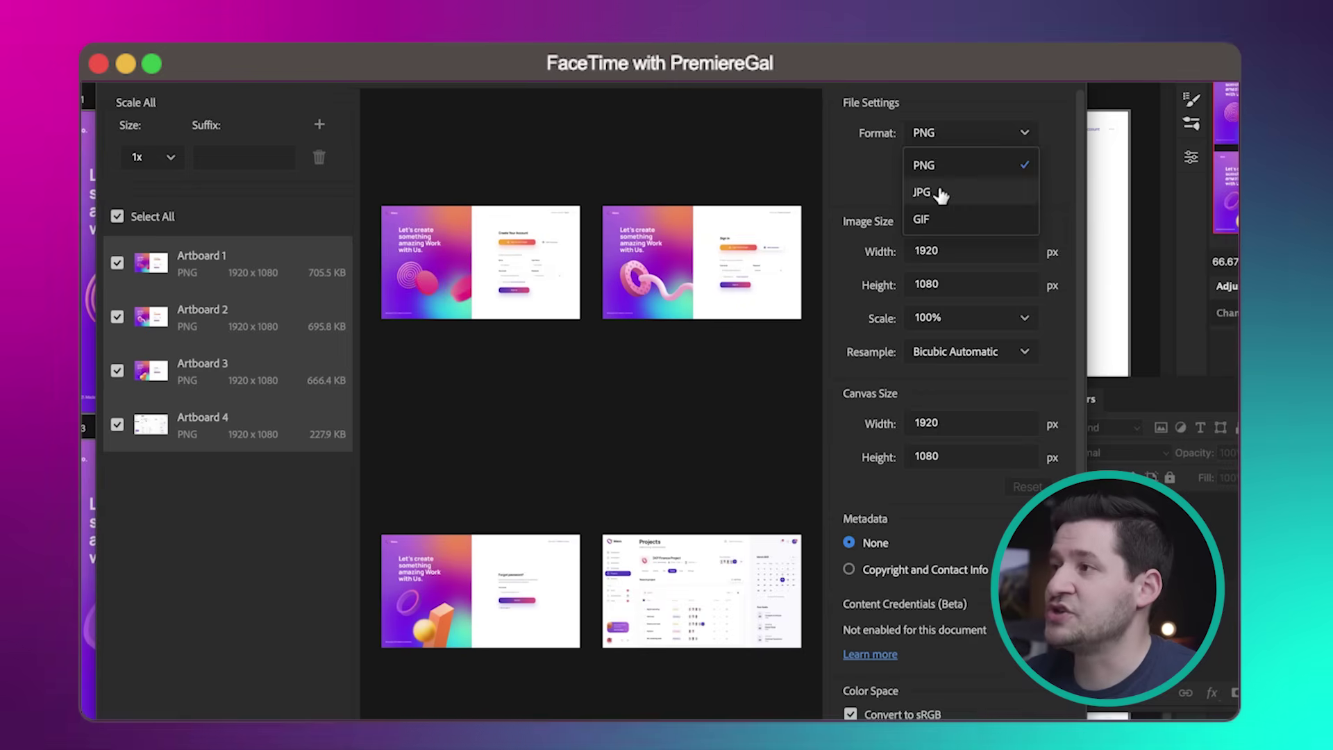
click(923, 193)
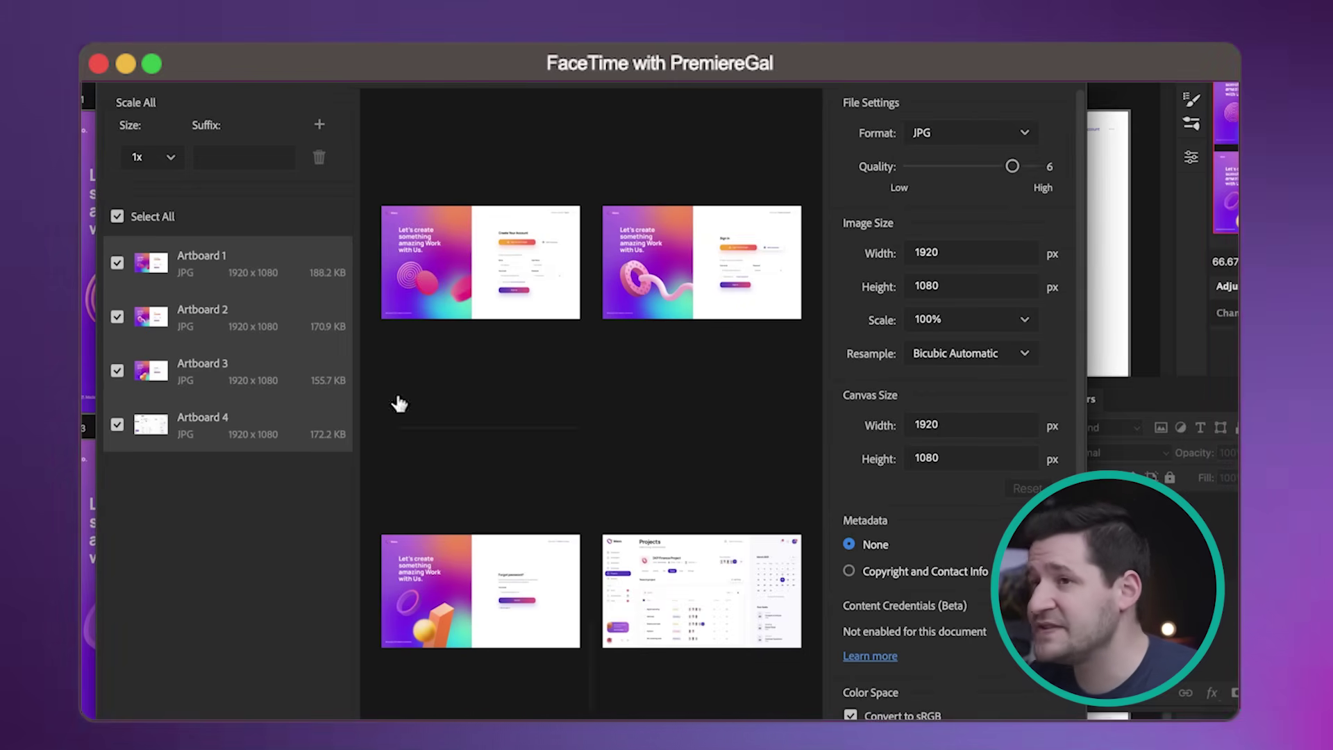
click(320, 125)
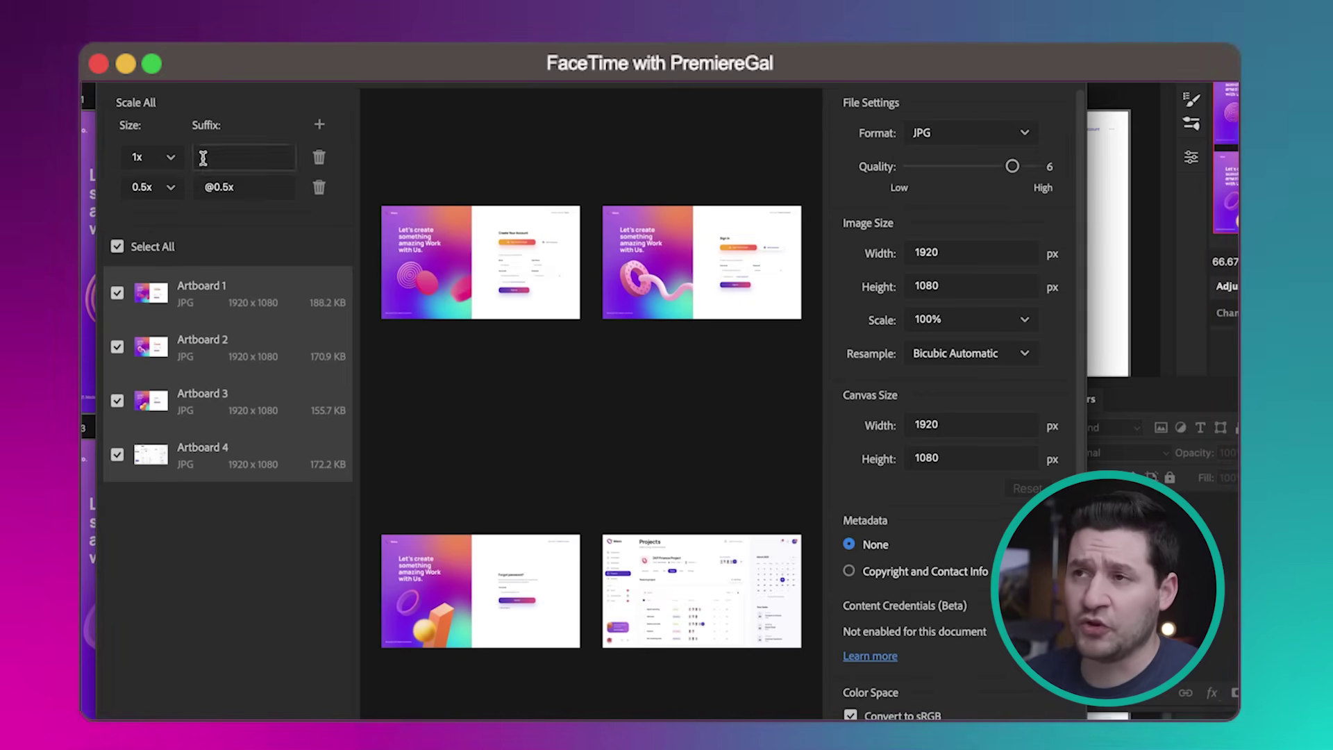
click(173, 195)
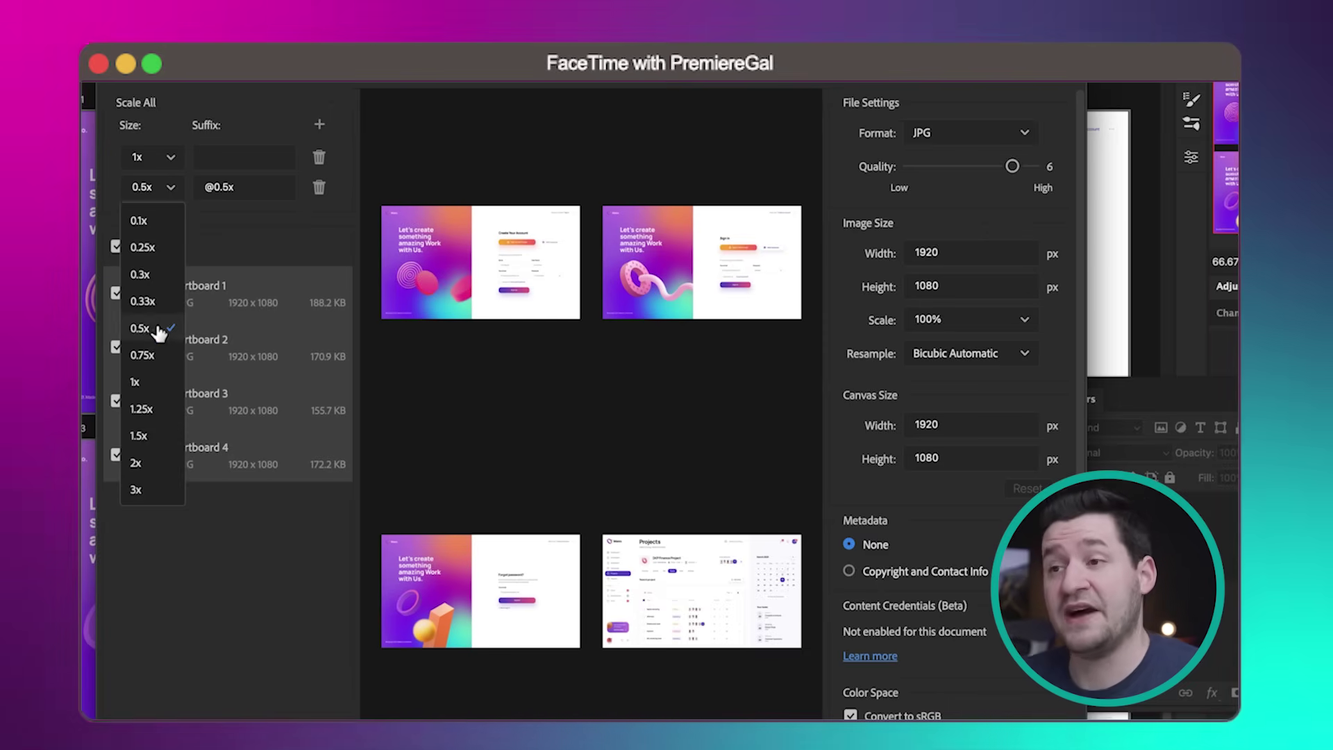
click(200, 603)
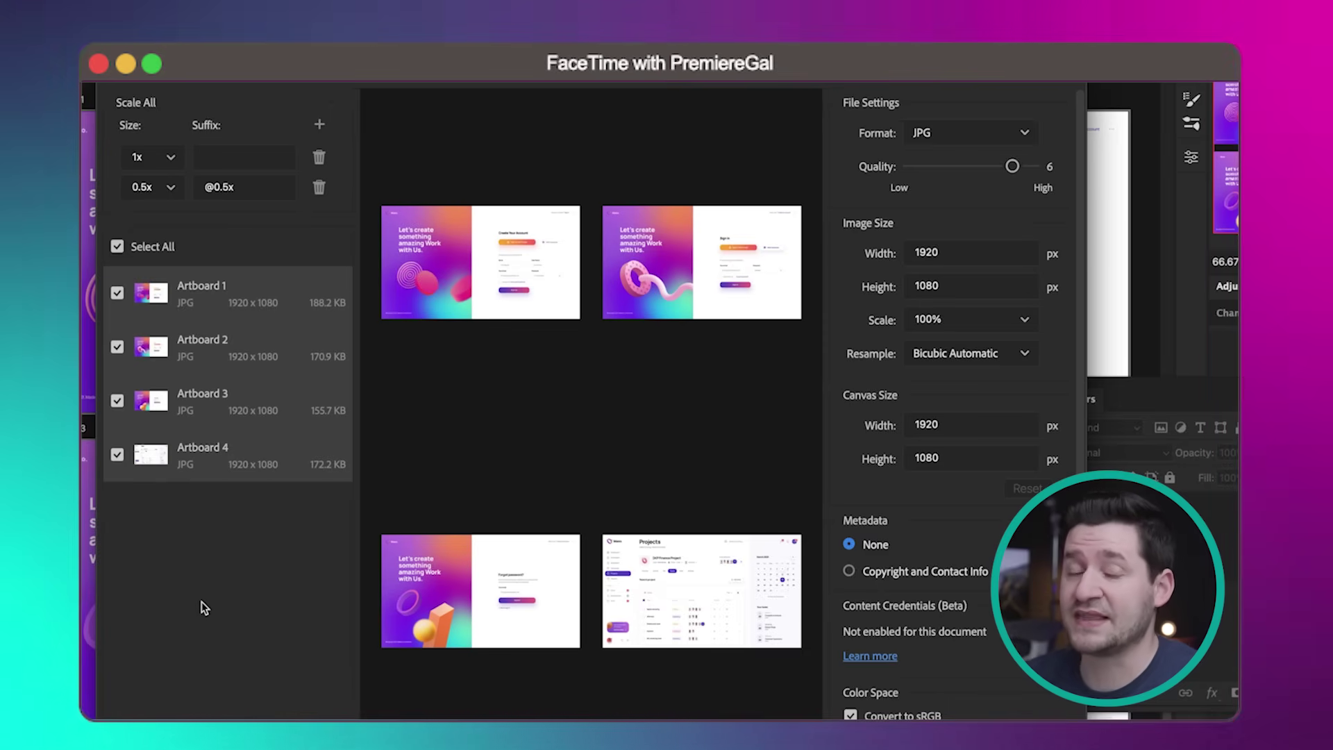
key(Escape)
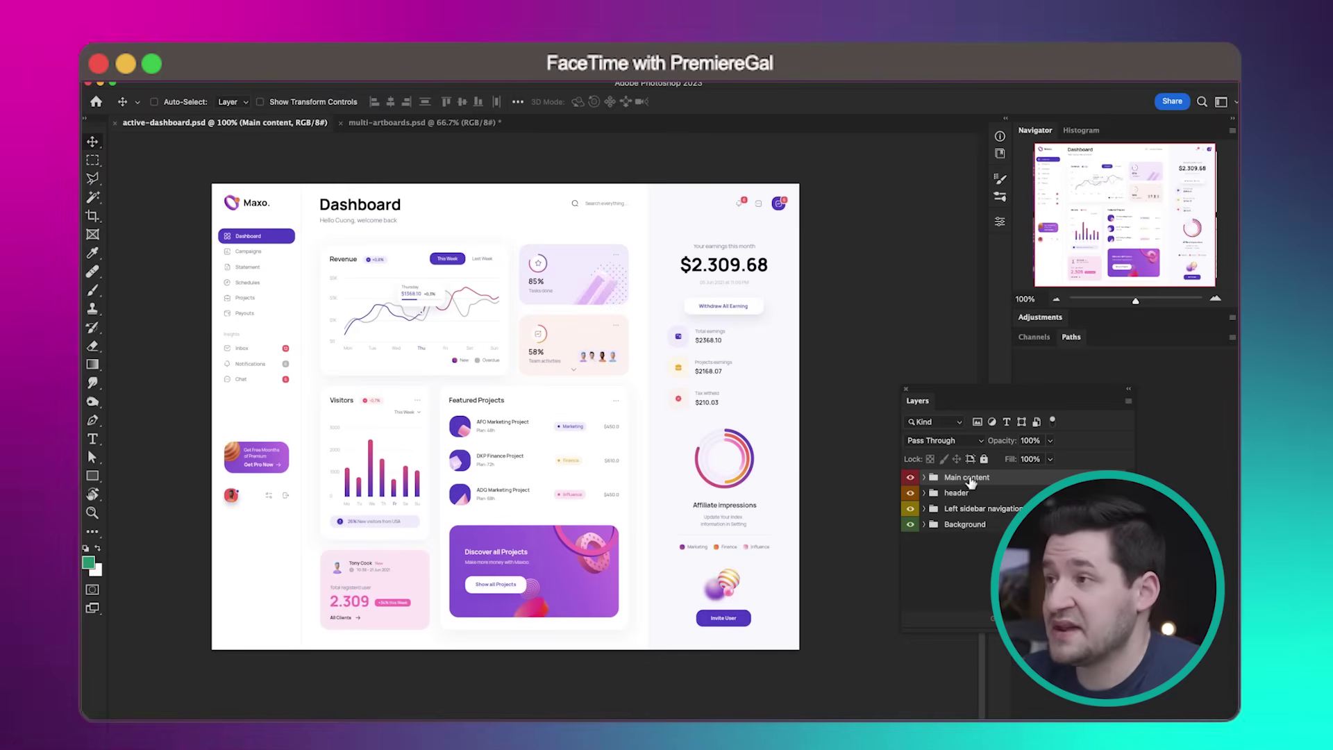
Preview the Left sidebar navigation group alone as a 273×1505 PNG via Export As.
click(965, 508)
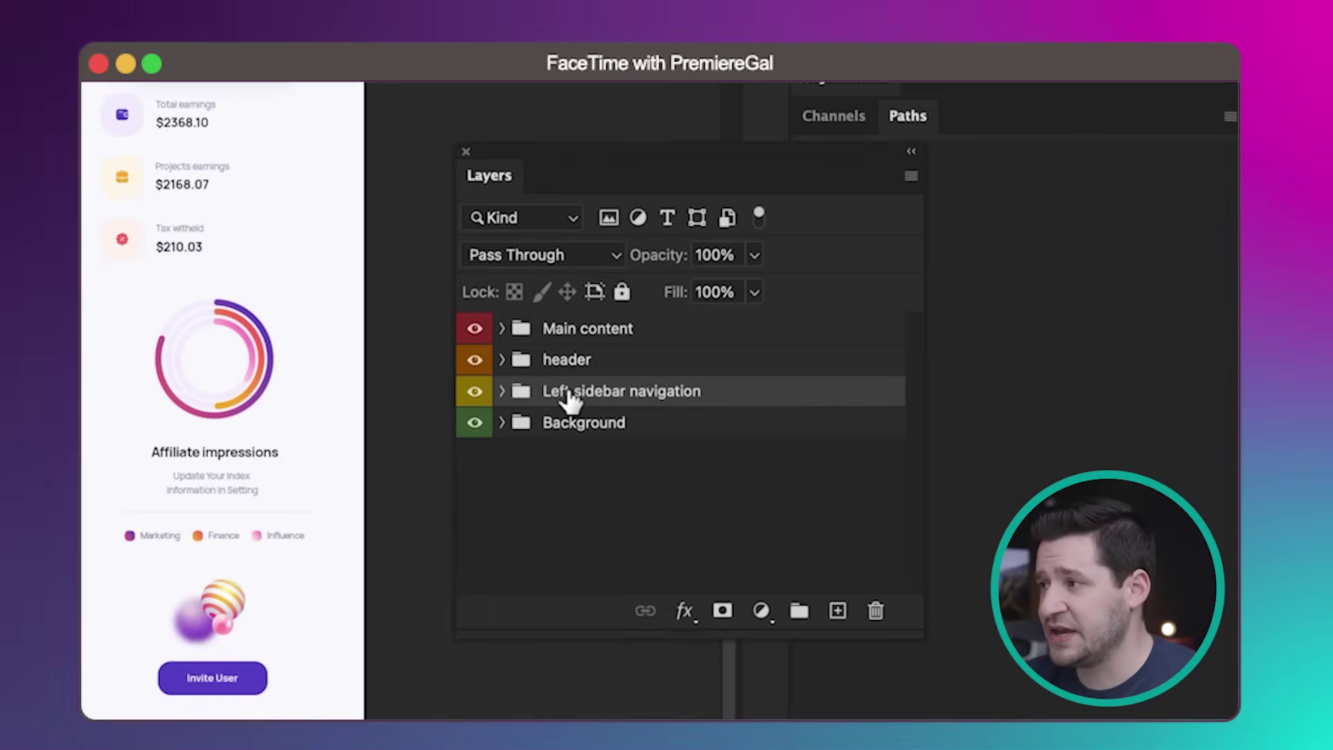
right_click(559, 399)
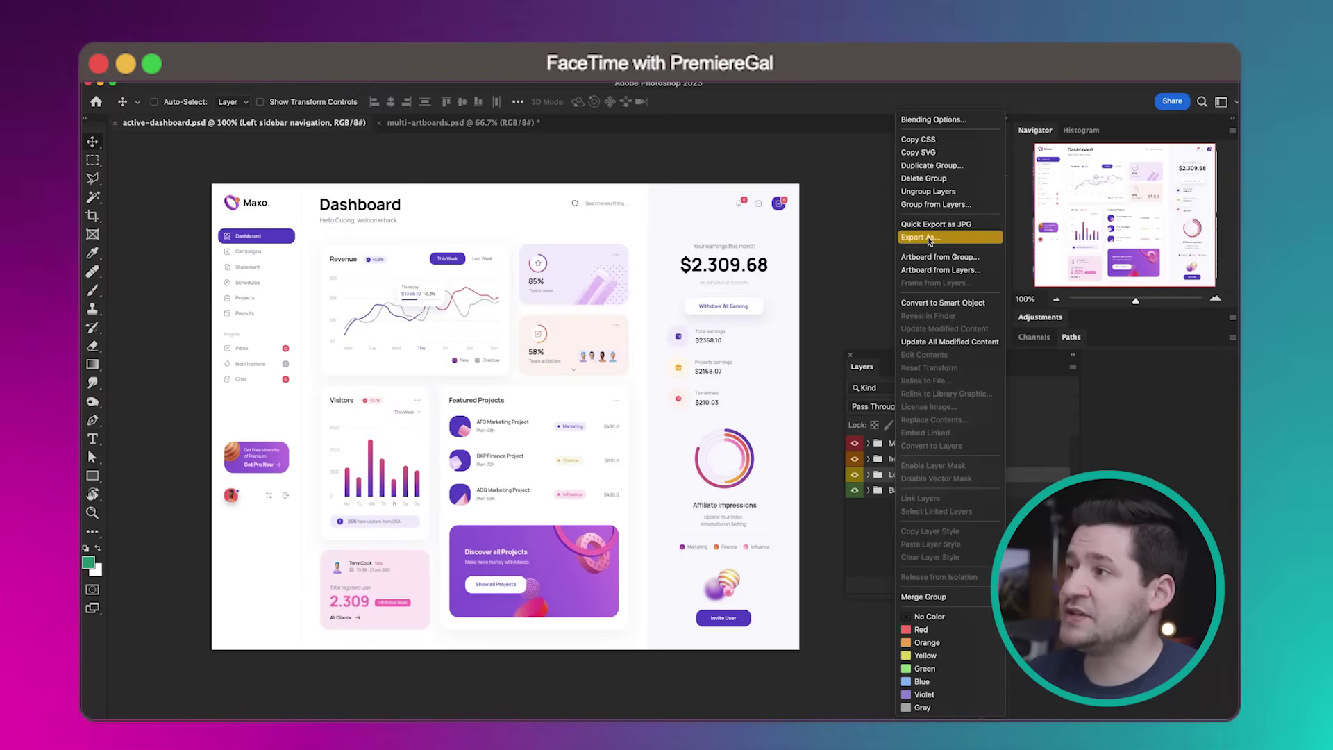
click(619, 359)
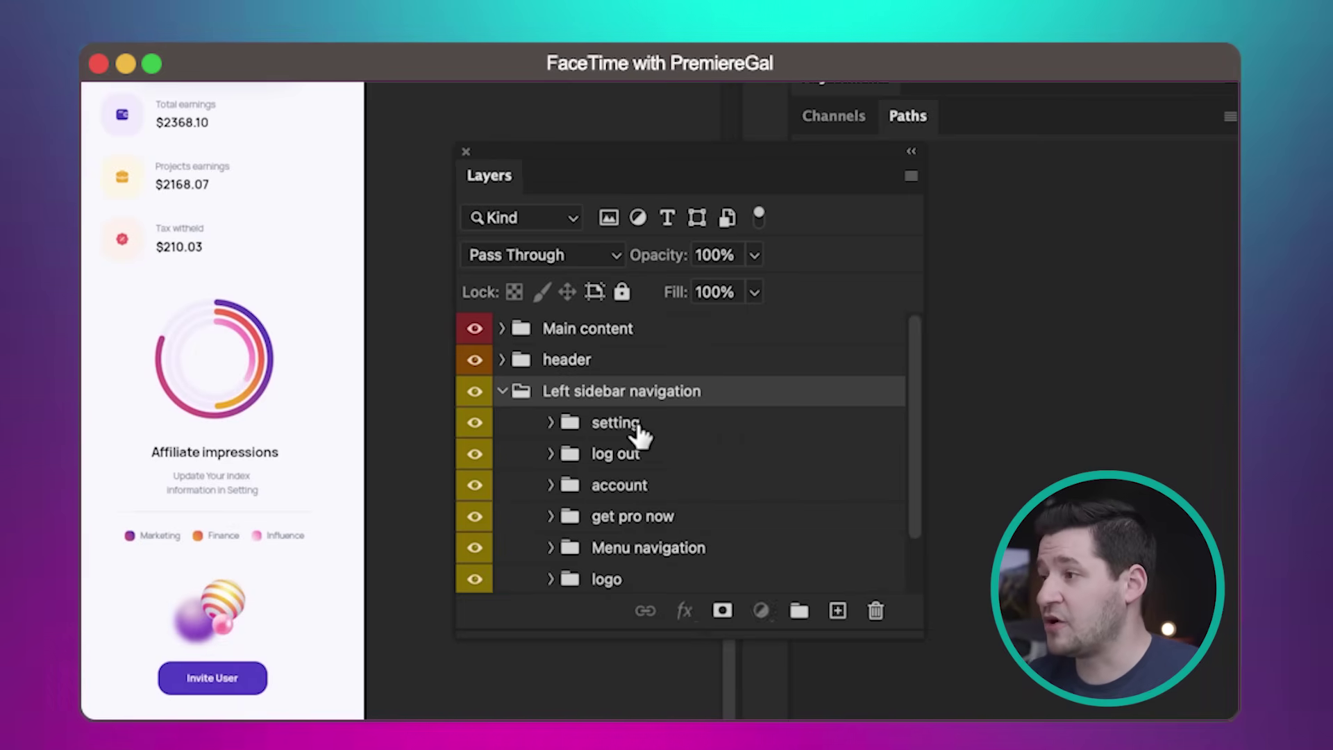
scroll(638, 434, down, 2)
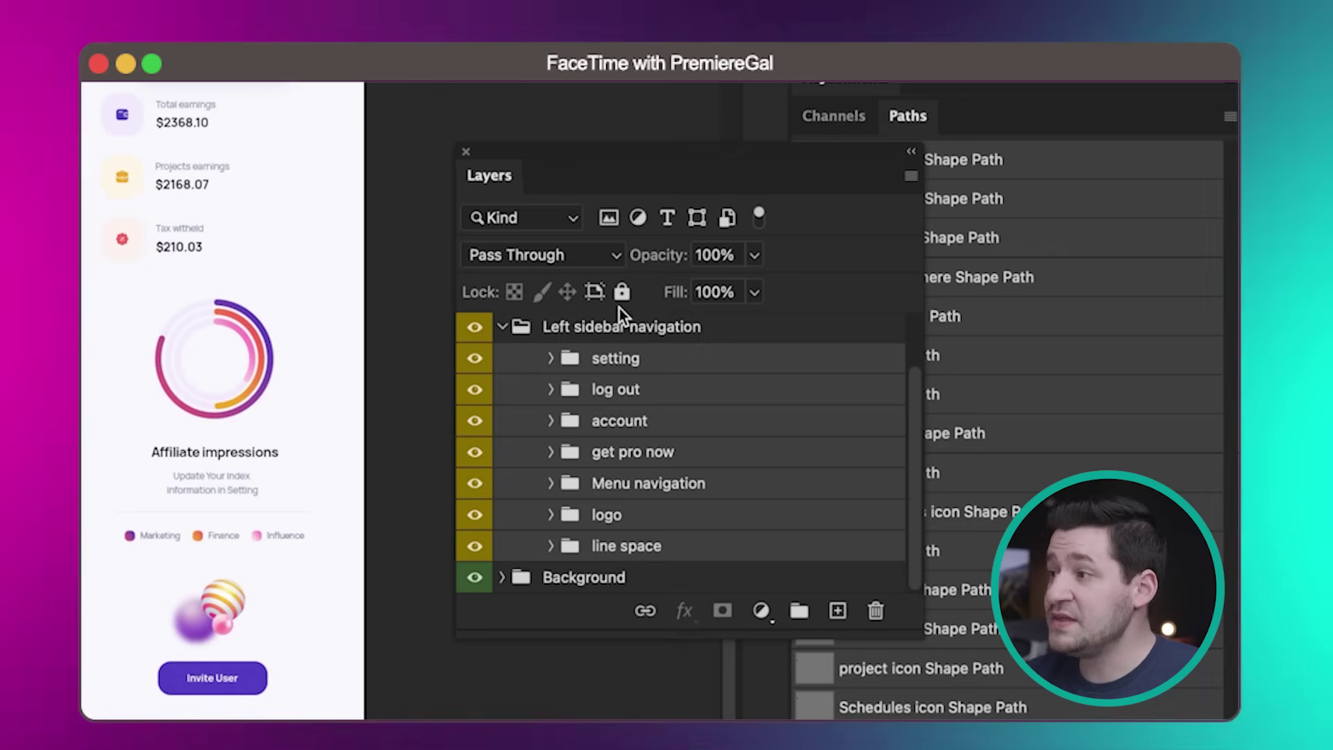
Open Export As for the setting layer, solo big title for a 261×82 PNG preview, then cancel.
right_click(617, 361)
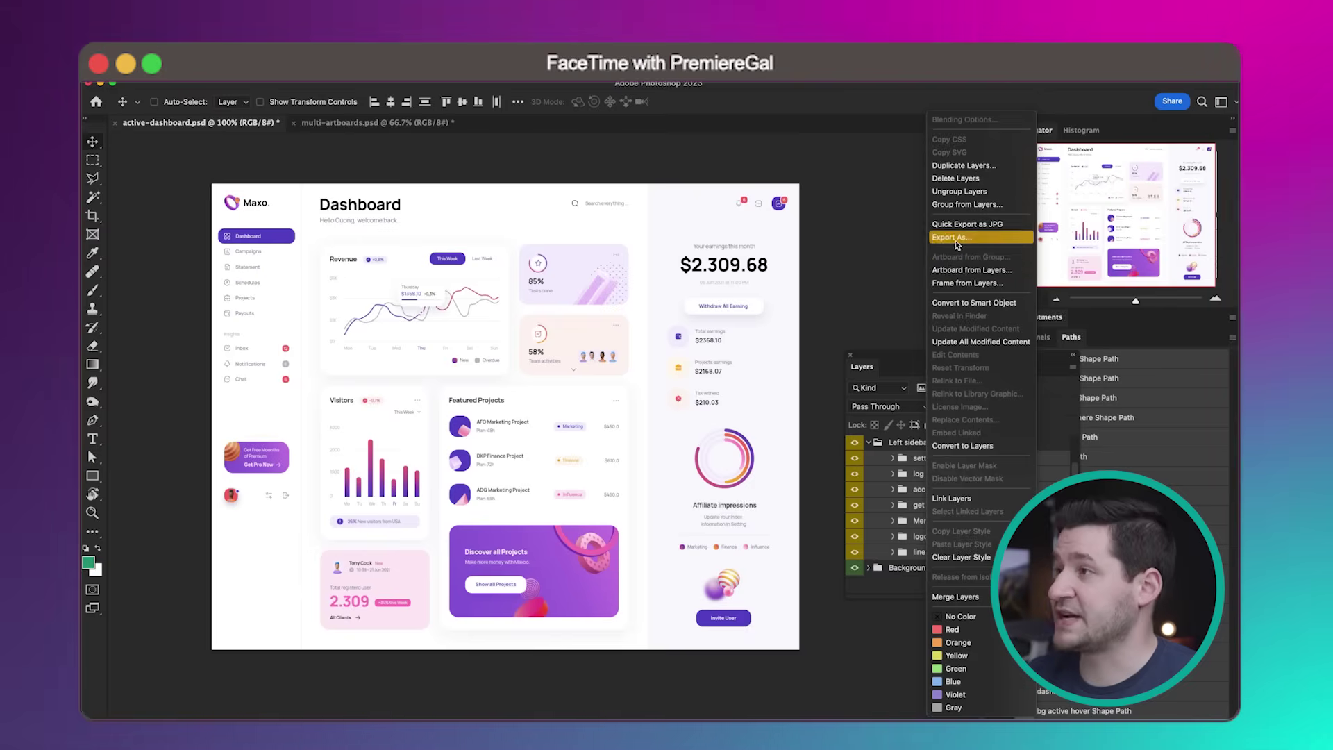
click(979, 239)
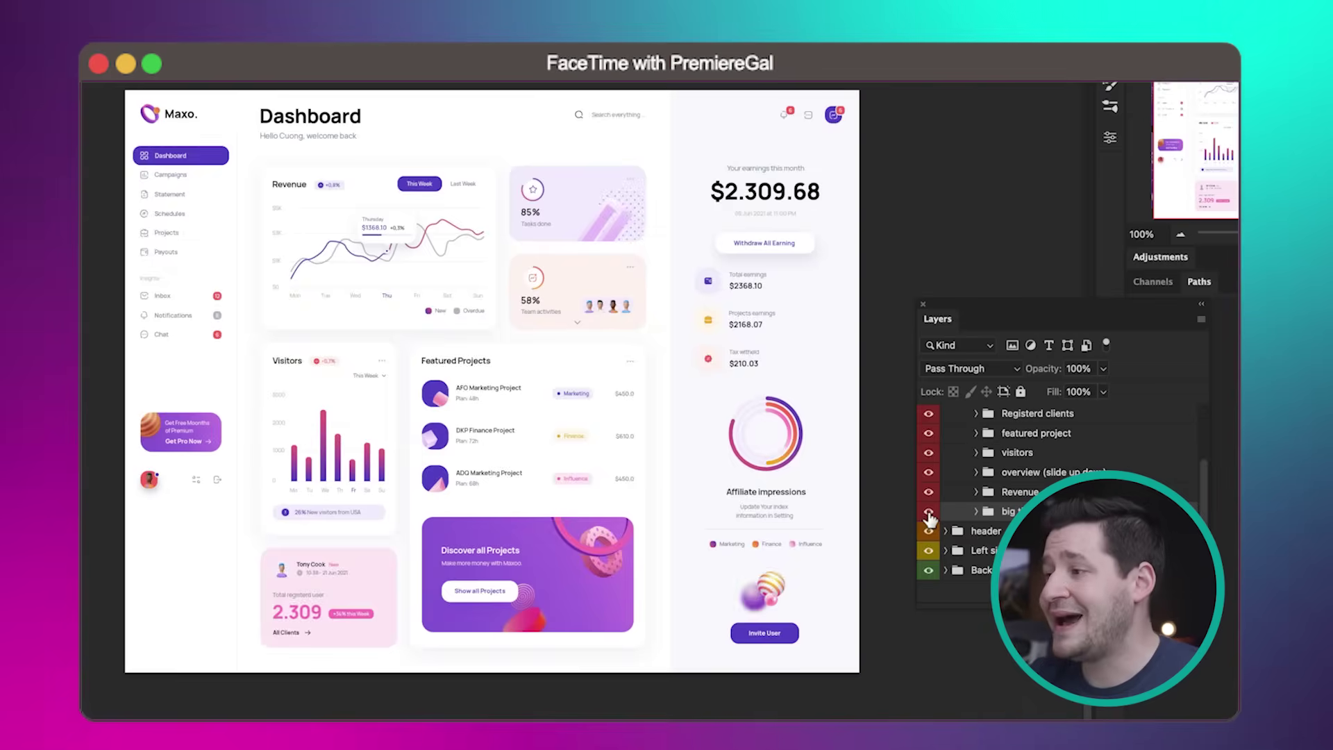
alt+click(475, 483)
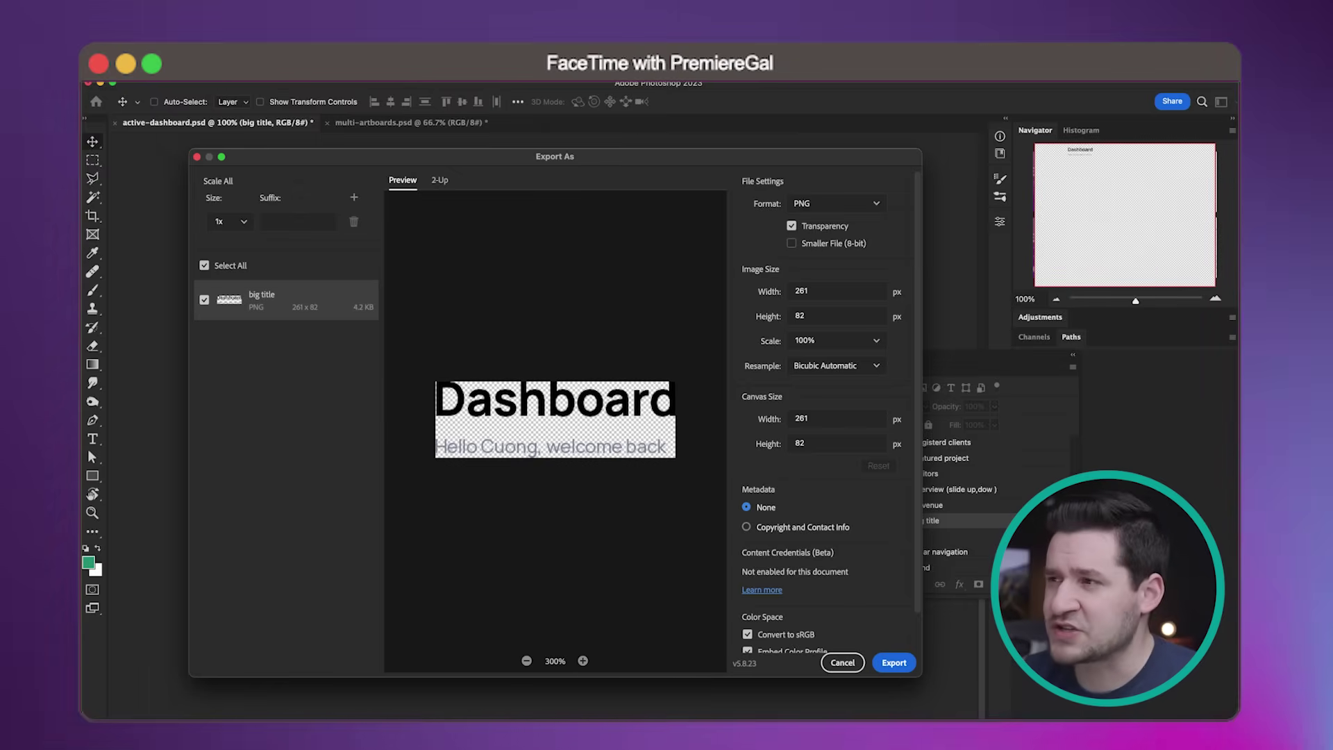
click(842, 662)
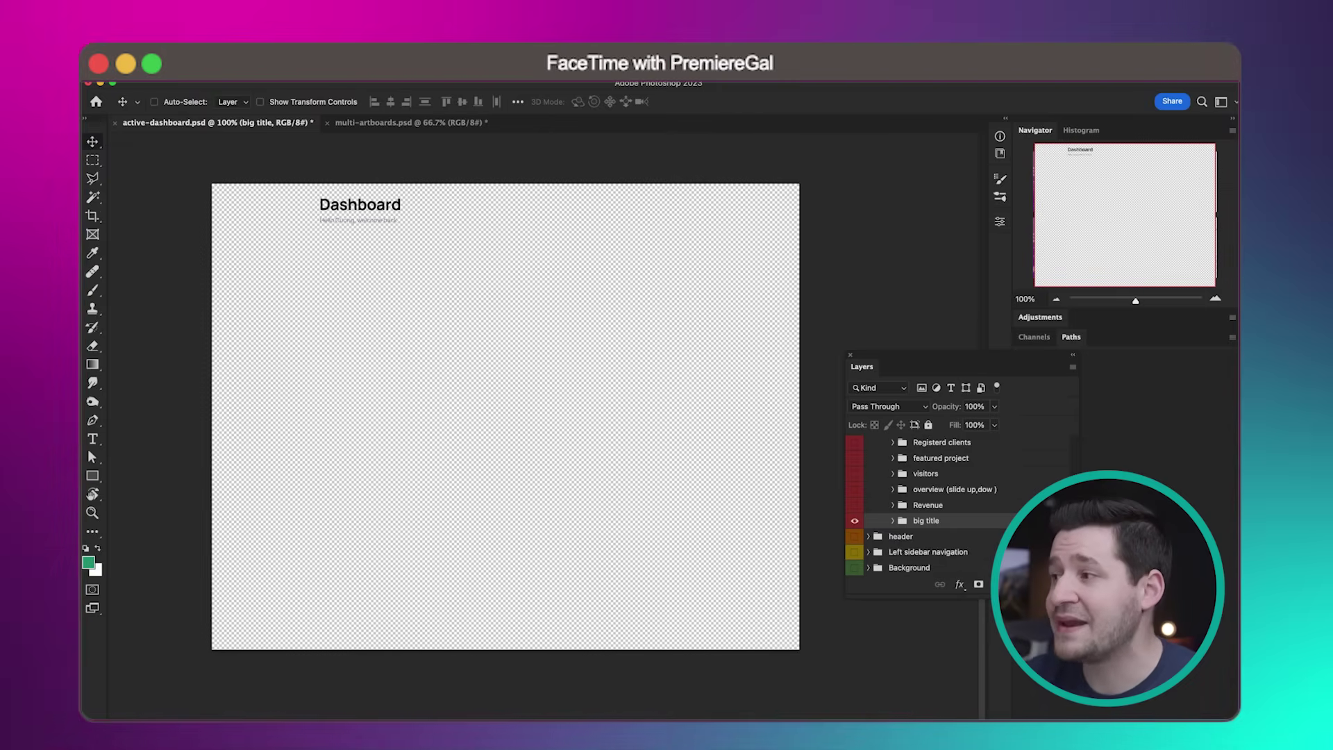
Preview the full-canvas 1920×1505 PNG export, cancel it, and show all layers again.
click(182, 73)
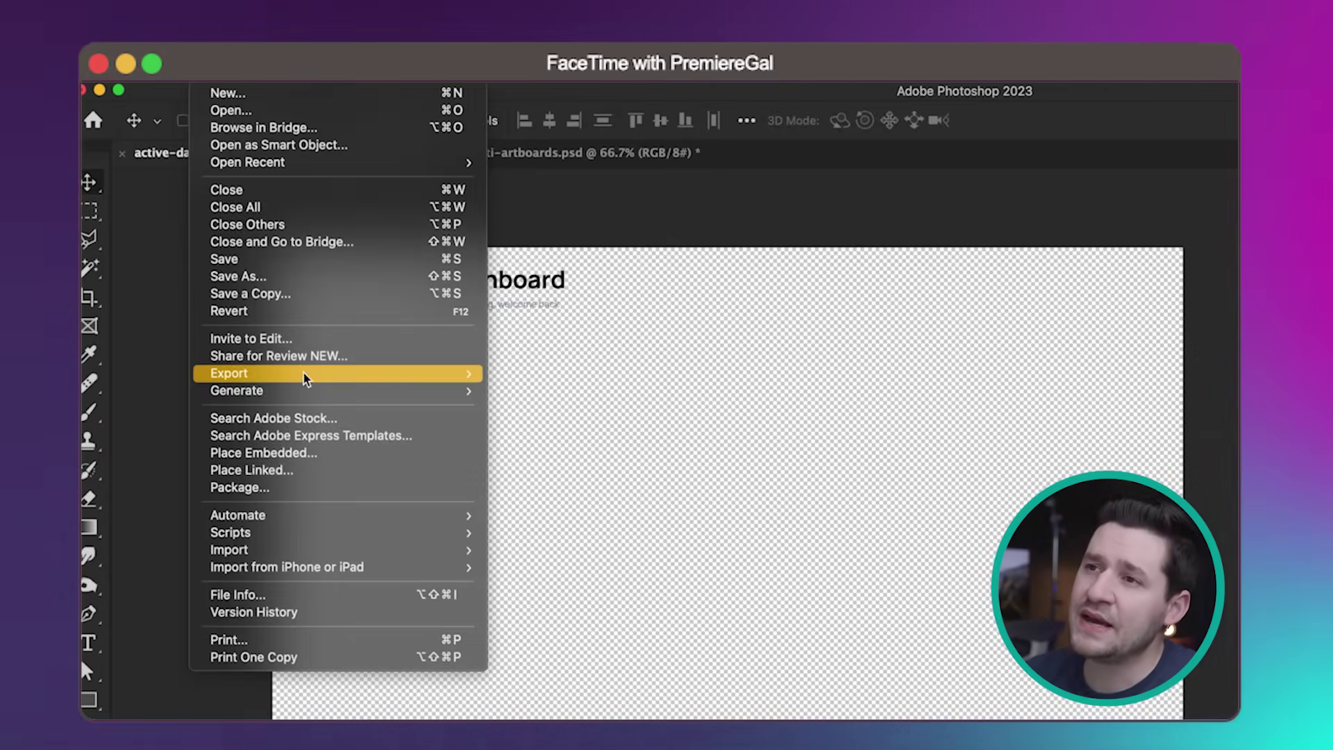
mouse_move(305, 265)
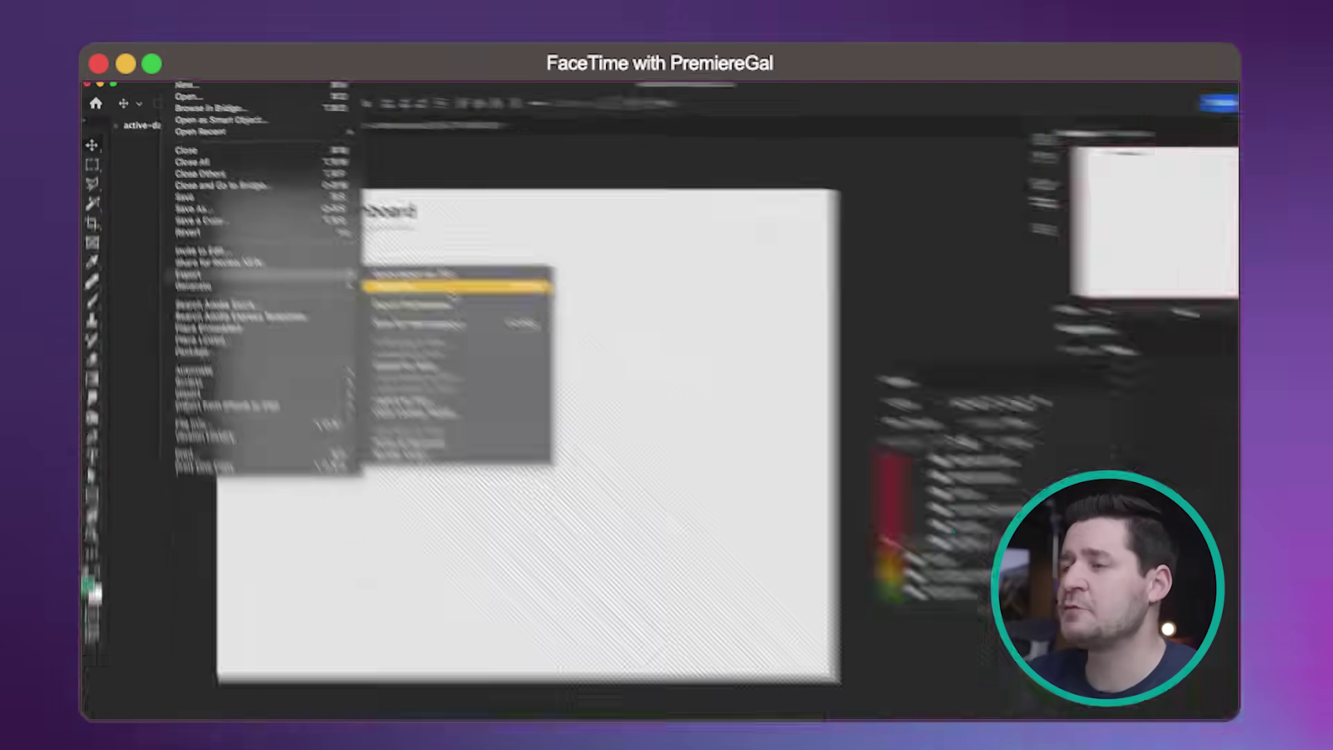
click(453, 287)
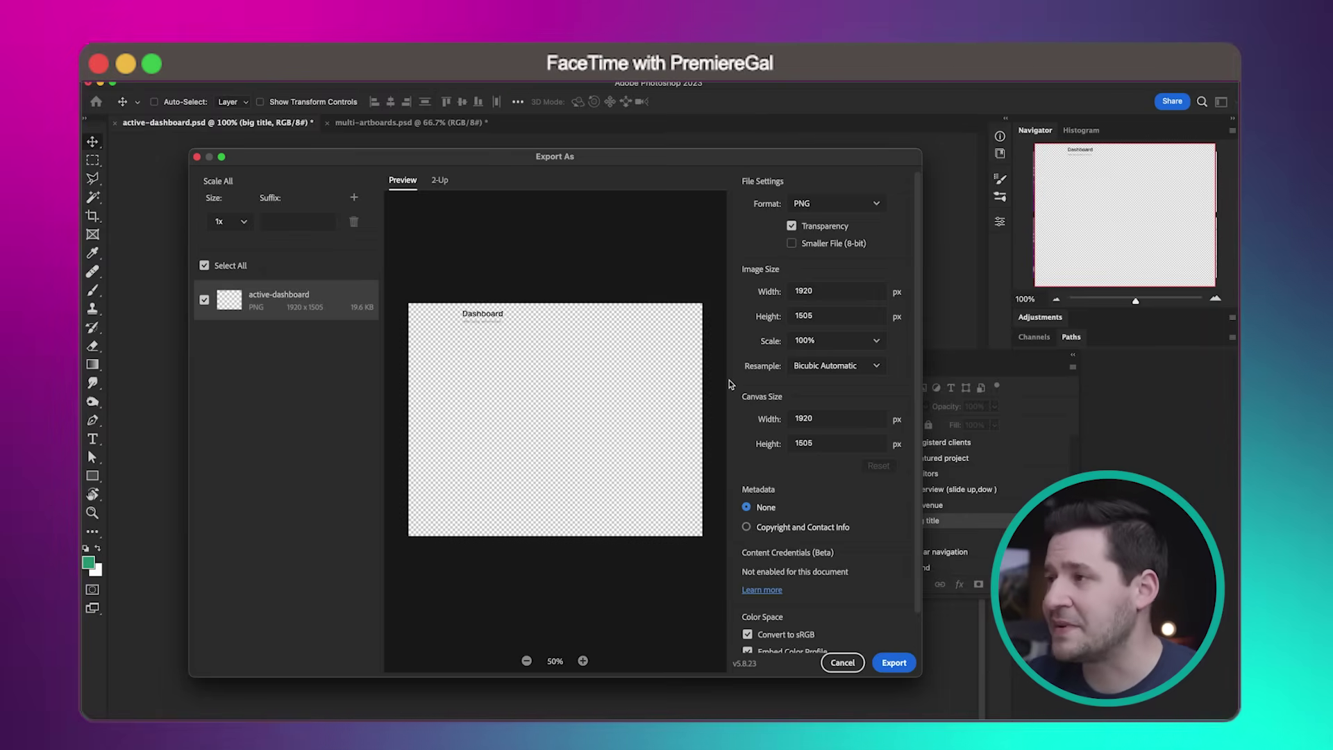
click(842, 663)
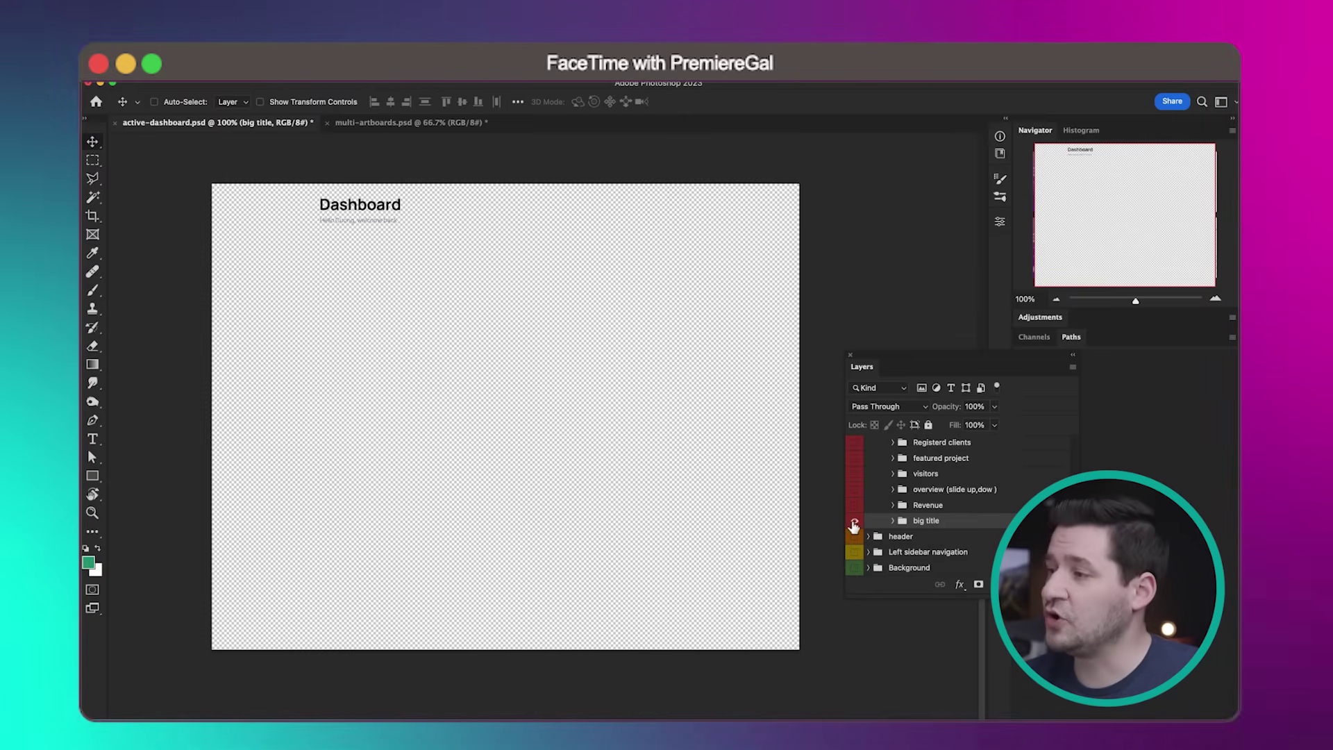
alt+click(855, 522)
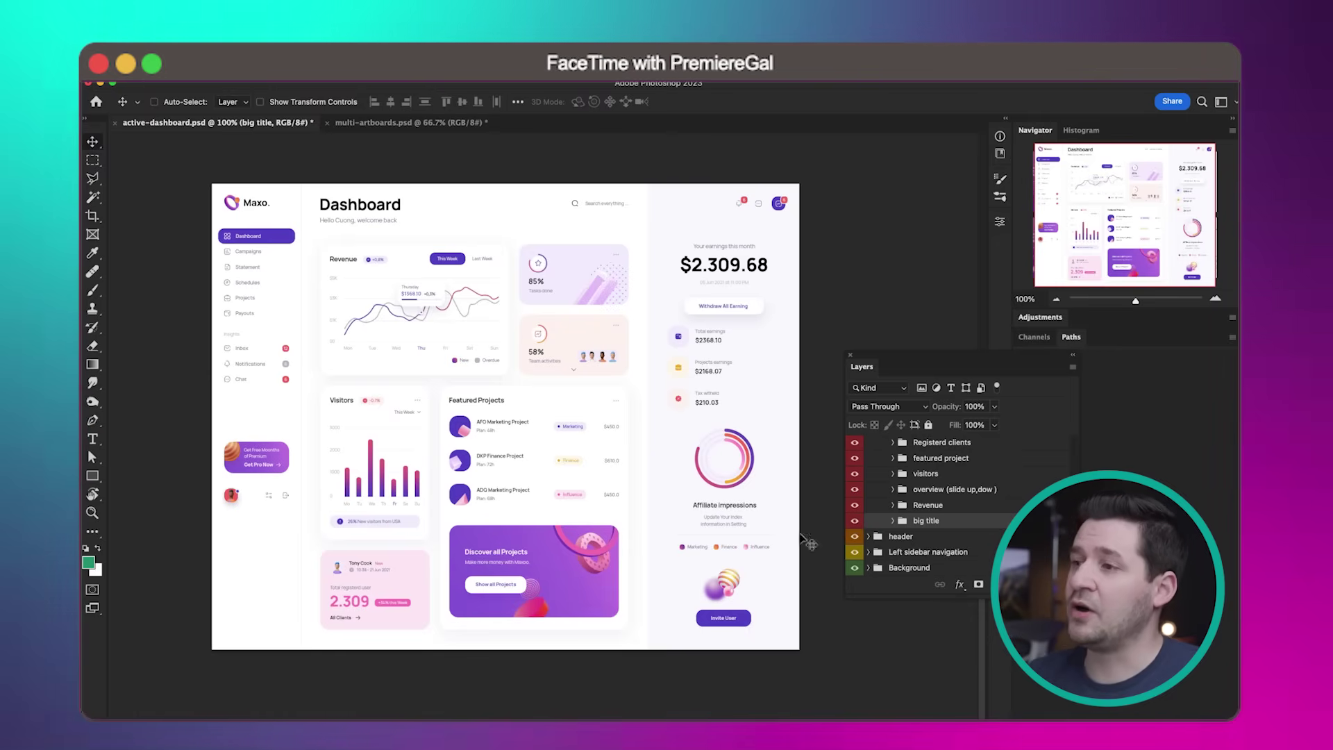